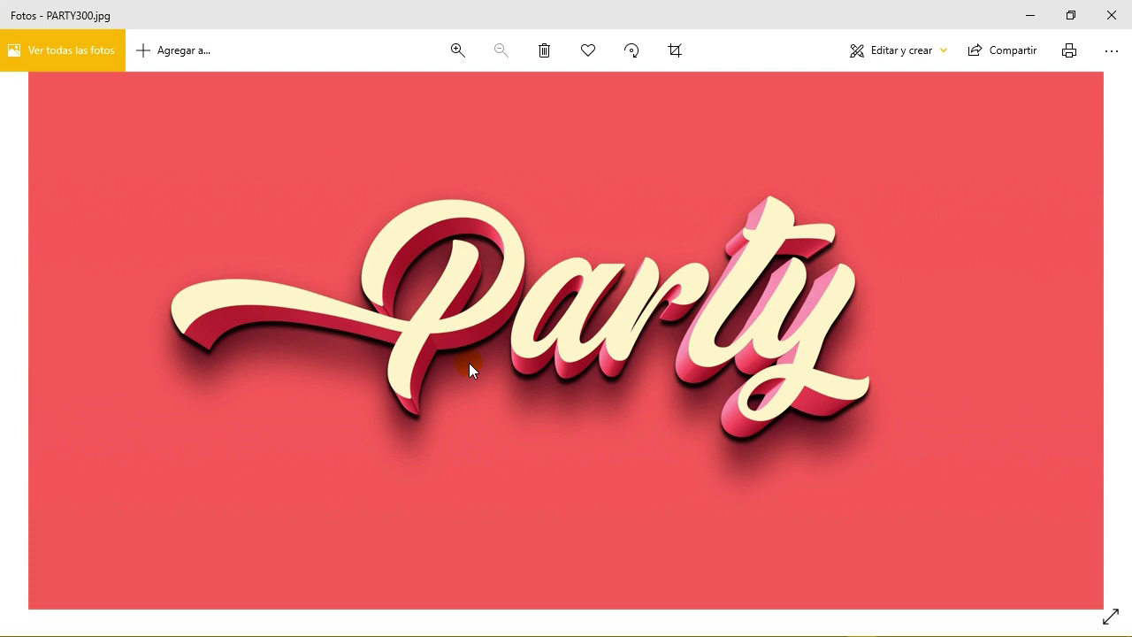
View PARTY300.jpg at actual size and pan from the left swash across to the y loop.
{"action": "right_click", "coordinate": [469, 362]}
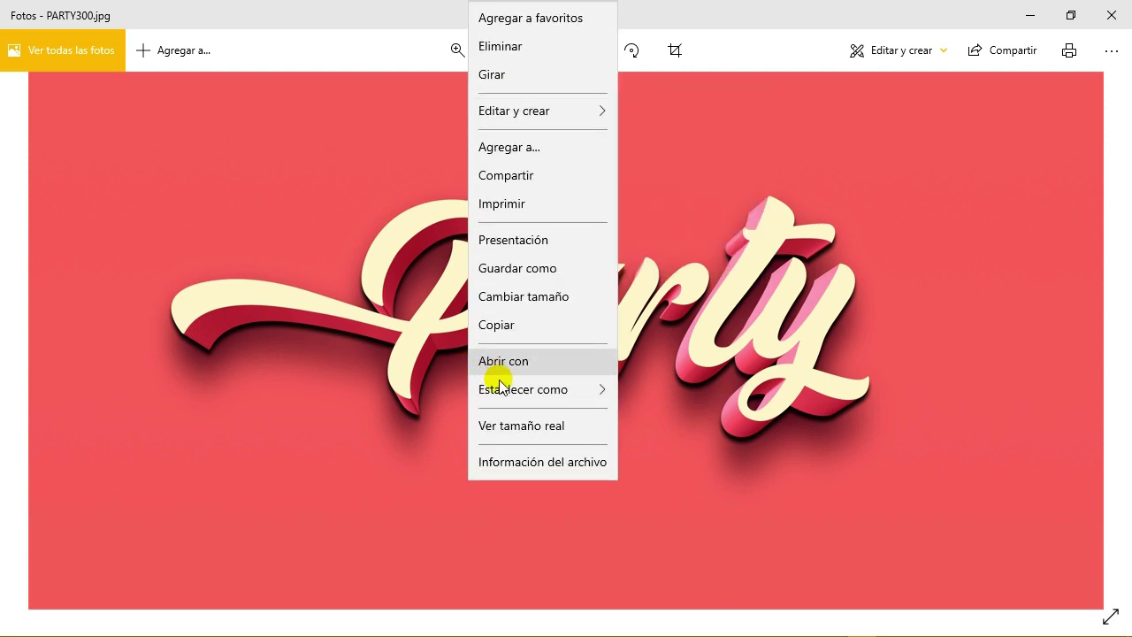
{"action": "left_click", "coordinate": [509, 425]}
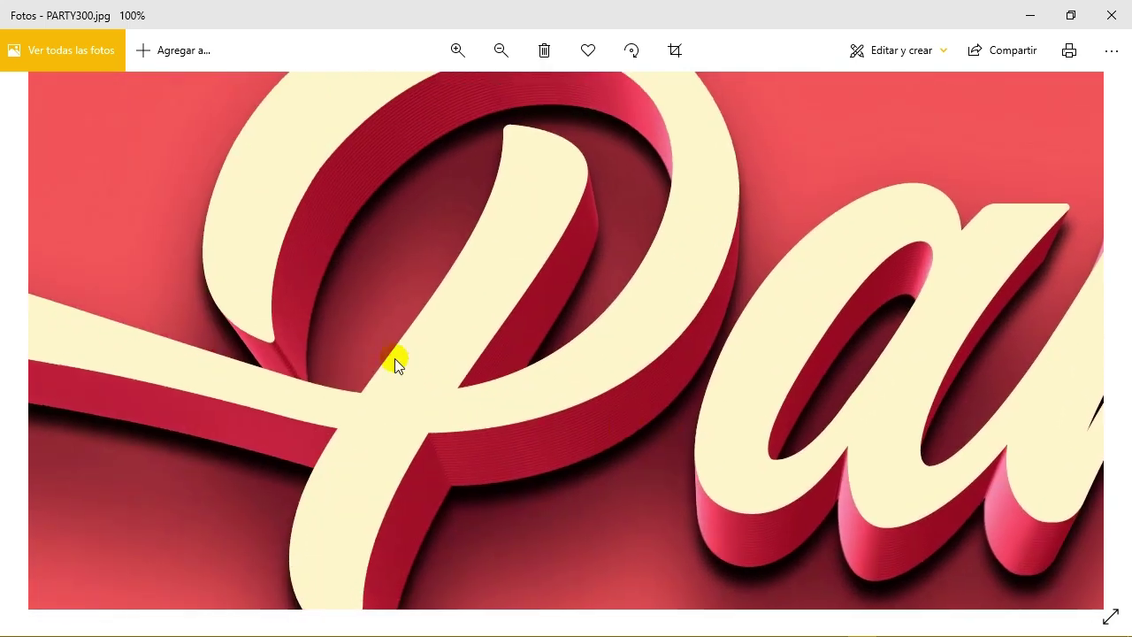
{"action": "left_click_drag", "start_coordinate": [394, 358], "coordinate": [735, 361]}
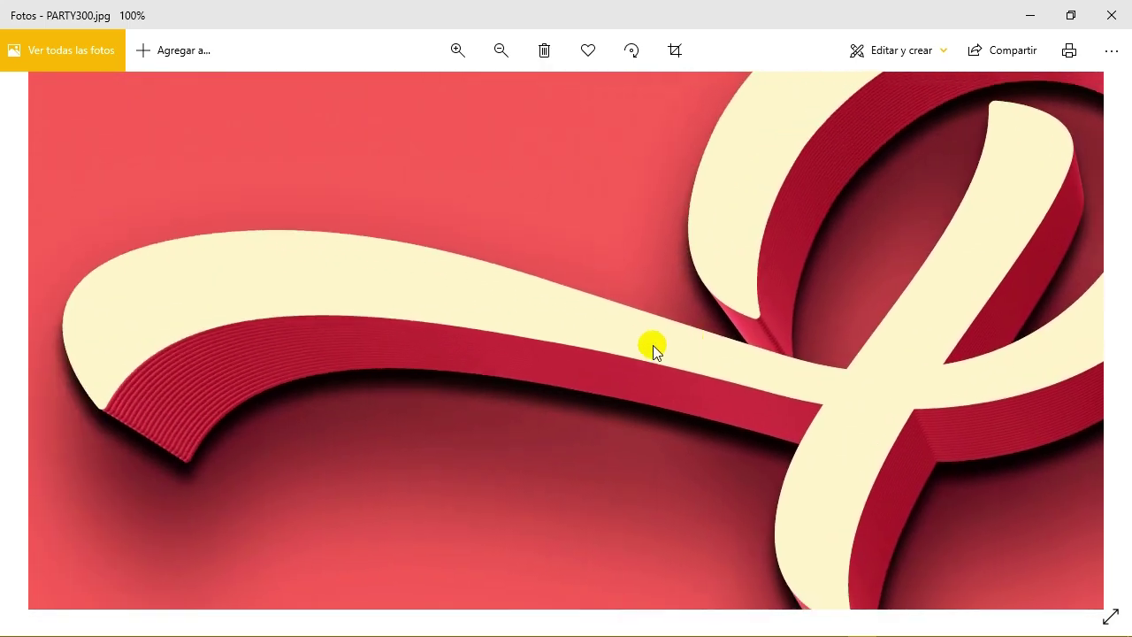
{"action": "left_click_drag", "start_coordinate": [652, 348], "coordinate": [465, 335]}
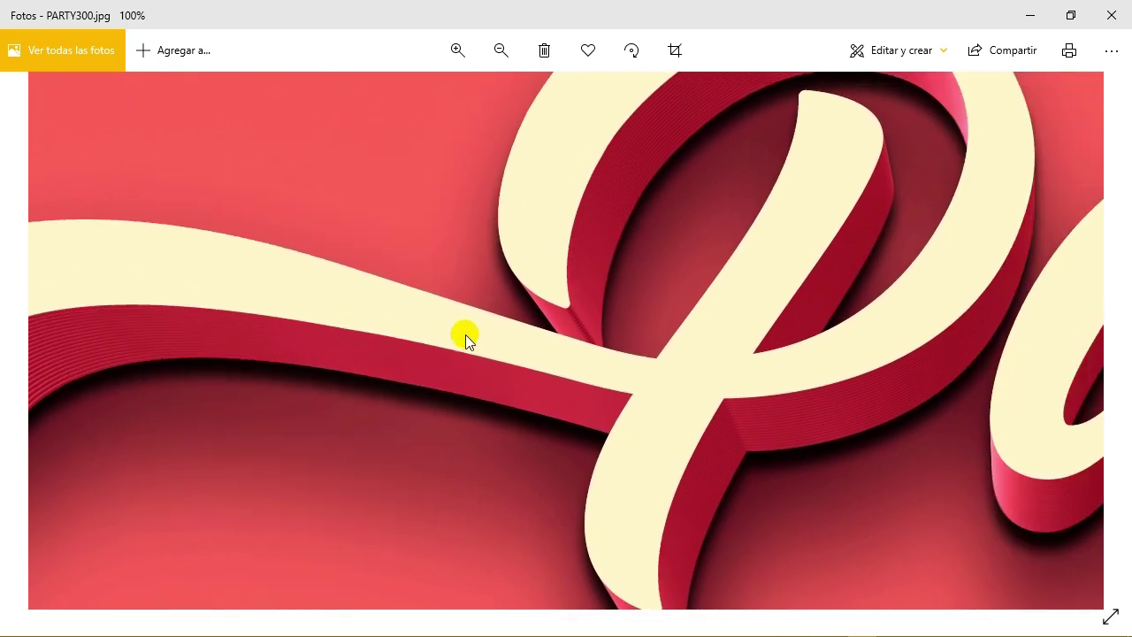
{"action": "mouse_move", "coordinate": [696, 341]}
{"action": "left_mouse_down"}
{"action": "mouse_move", "coordinate": [275, 318]}
{"action": "mouse_move", "coordinate": [149, 382]}
{"action": "left_mouse_up"}
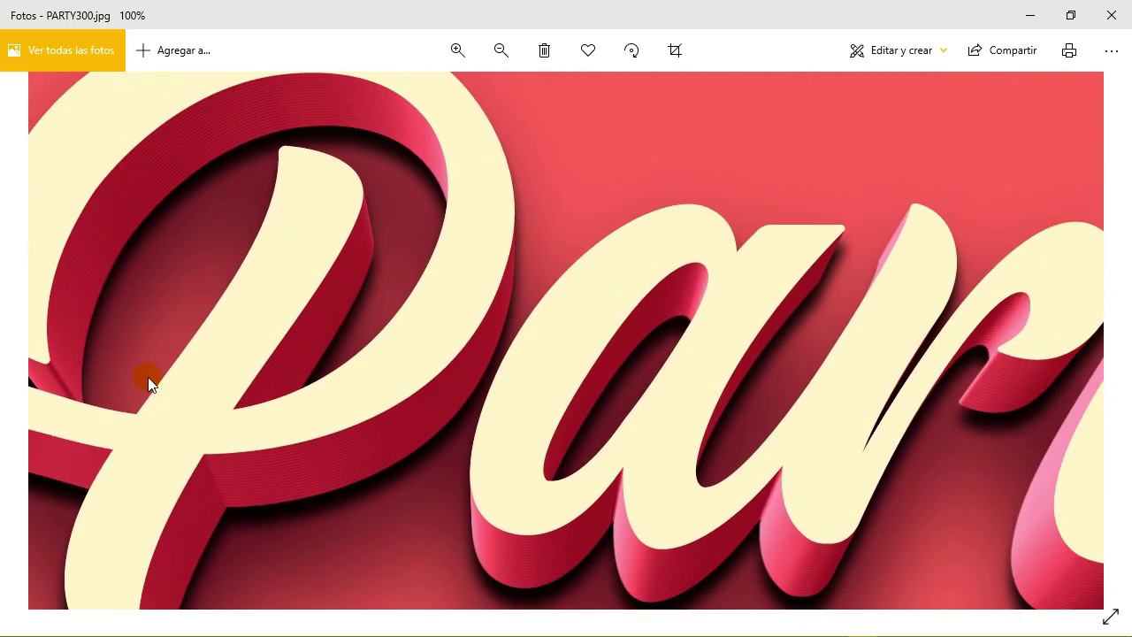
{"action": "left_click_drag", "start_coordinate": [386, 357], "coordinate": [516, 369]}
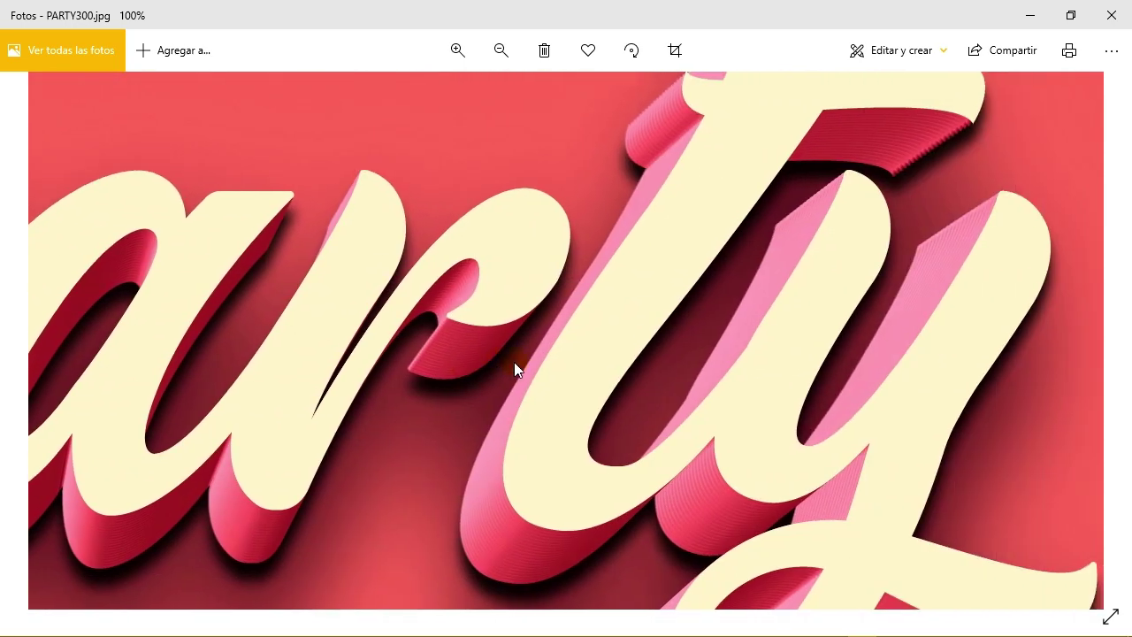
{"action": "mouse_move", "coordinate": [776, 373]}
{"action": "left_mouse_down"}
{"action": "mouse_move", "coordinate": [721, 414]}
{"action": "mouse_move", "coordinate": [705, 460]}
{"action": "mouse_move", "coordinate": [682, 316]}
{"action": "mouse_move", "coordinate": [811, 271]}
{"action": "left_mouse_up"}
{"action": "mouse_move", "coordinate": [753, 316]}
{"action": "left_mouse_down"}
{"action": "mouse_move", "coordinate": [815, 292]}
{"action": "mouse_move", "coordinate": [813, 363]}
{"action": "left_mouse_up"}
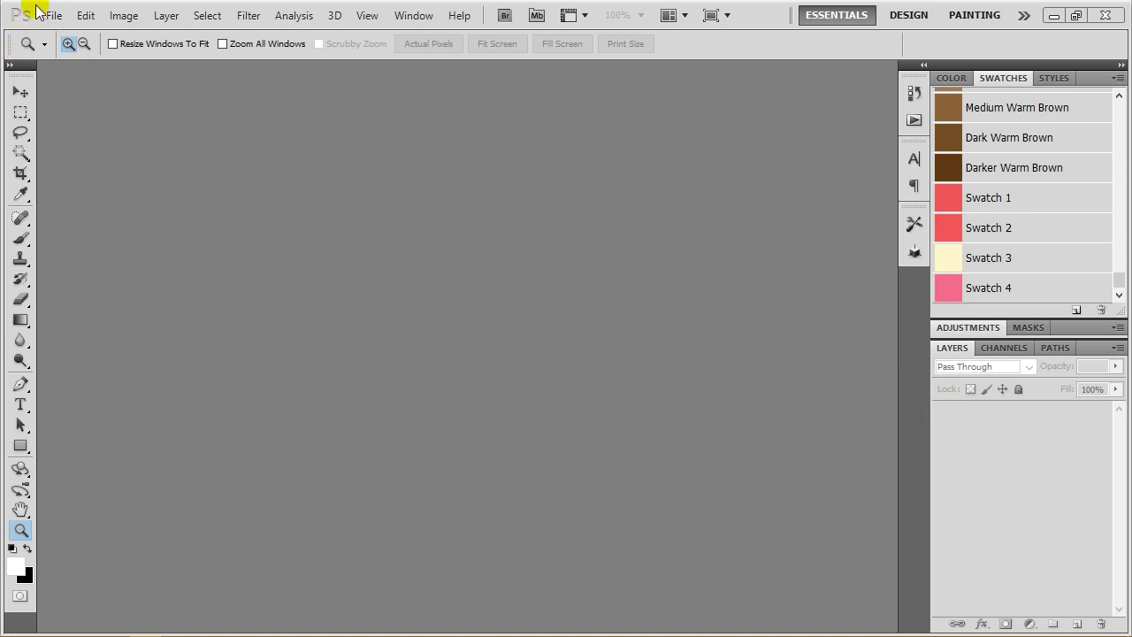
Create a new 4000 × 2000 px, 300 ppi document with a transparent background.
{"action": "left_click", "coordinate": [39, 12]}
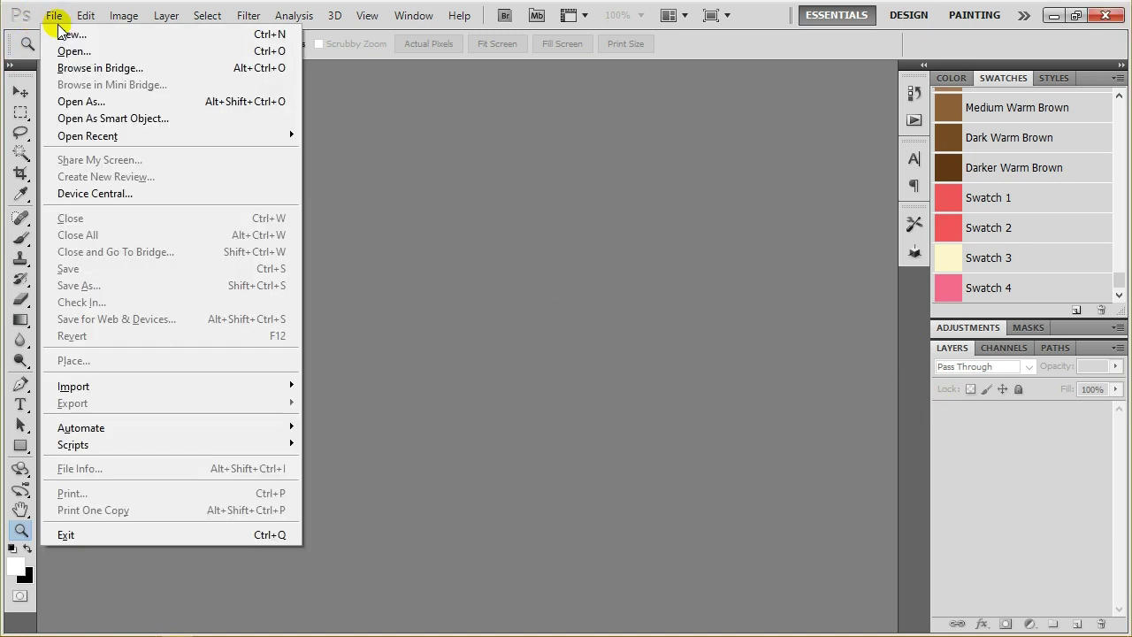
{"action": "left_click", "coordinate": [53, 15]}
{"action": "key", "text": "ctrl+n"}
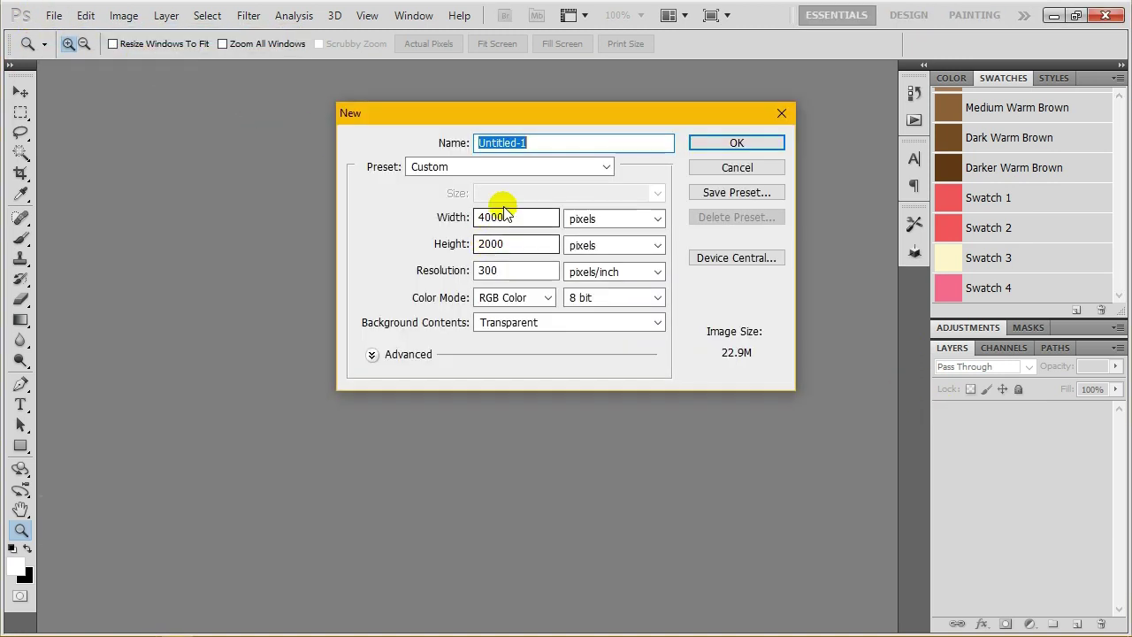
{"action": "left_click", "coordinate": [451, 218]}
{"action": "left_click", "coordinate": [453, 245]}
{"action": "left_click", "coordinate": [451, 273]}
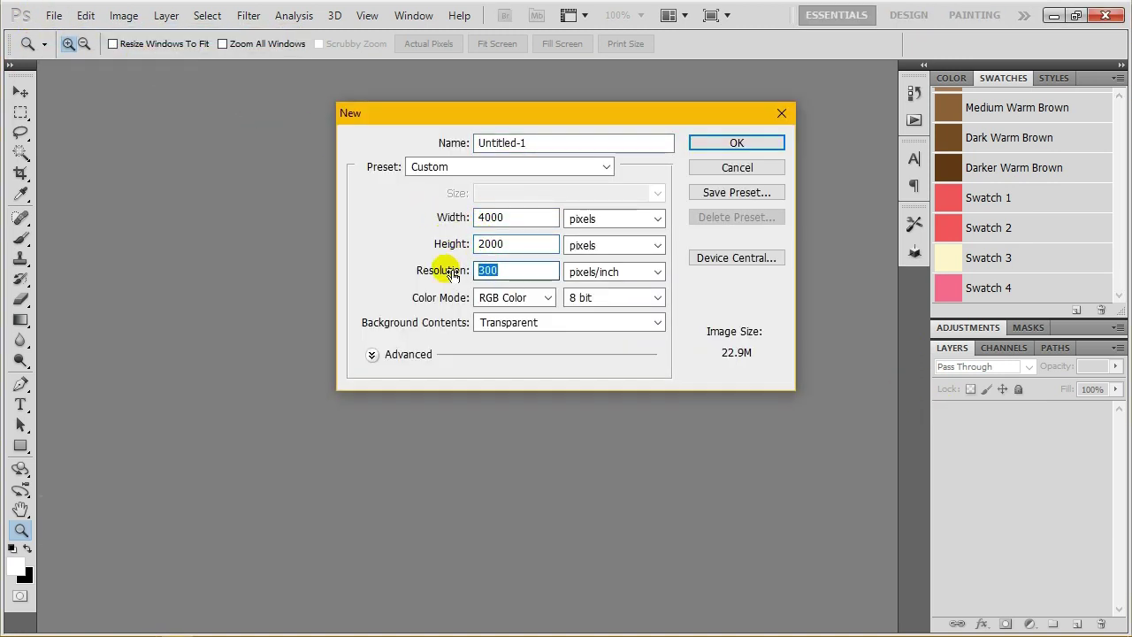
{"action": "left_click", "coordinate": [551, 324]}
{"action": "left_click", "coordinate": [493, 324]}
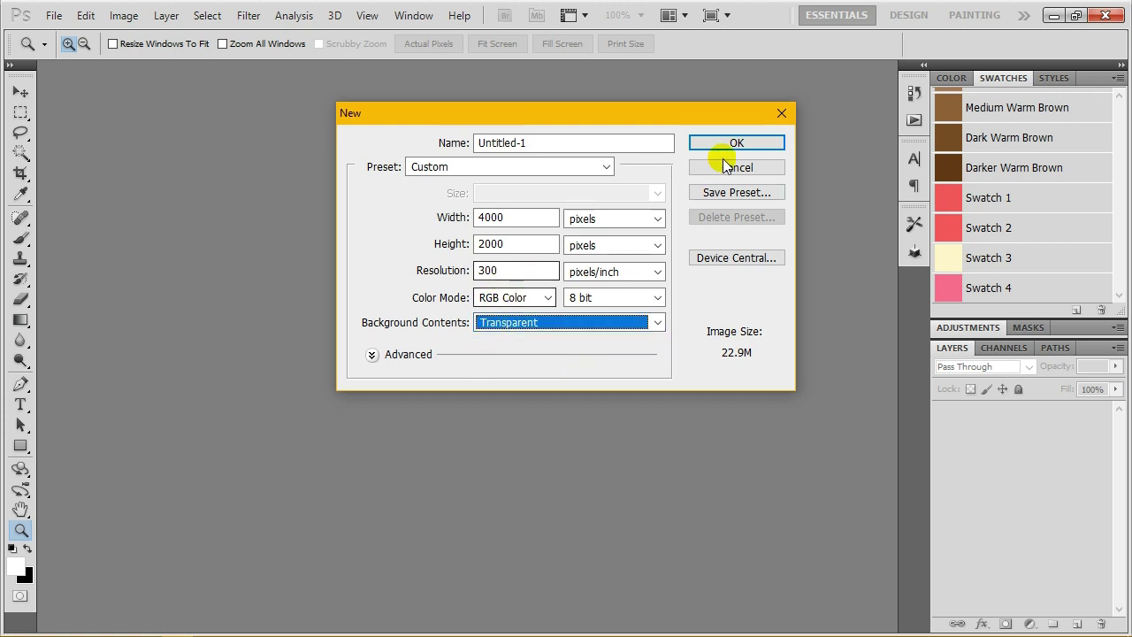
{"action": "left_click", "coordinate": [753, 143]}
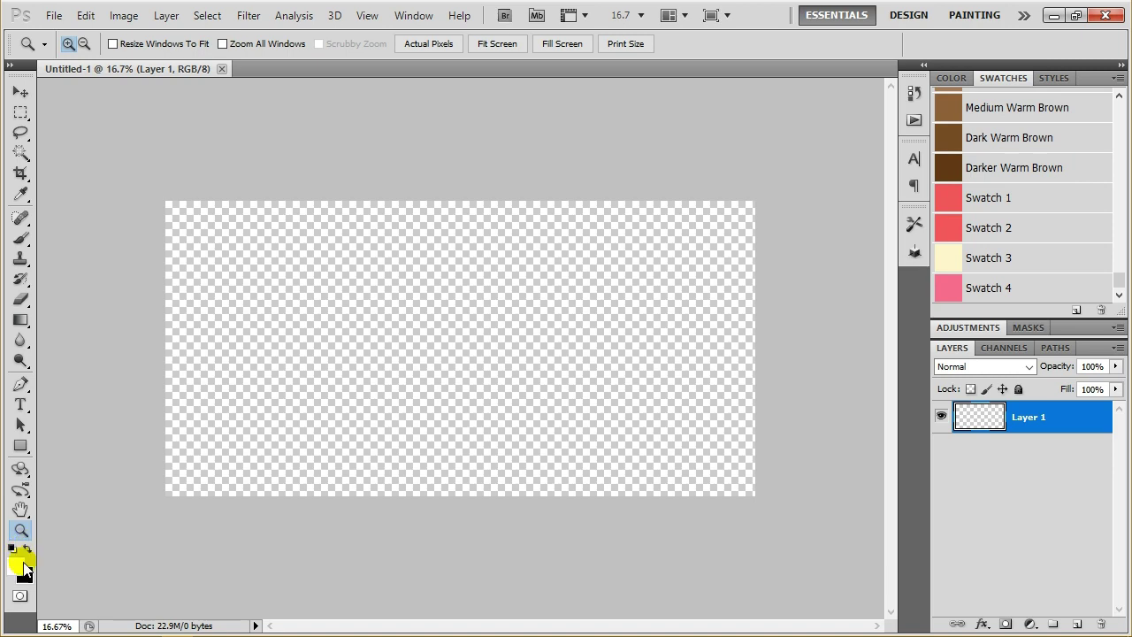
{"action": "left_click", "coordinate": [18, 566]}
Set the foreground colour to coral red f1545b from Swatch 1.
{"action": "left_click_drag", "start_coordinate": [838, 120], "coordinate": [566, 106]}
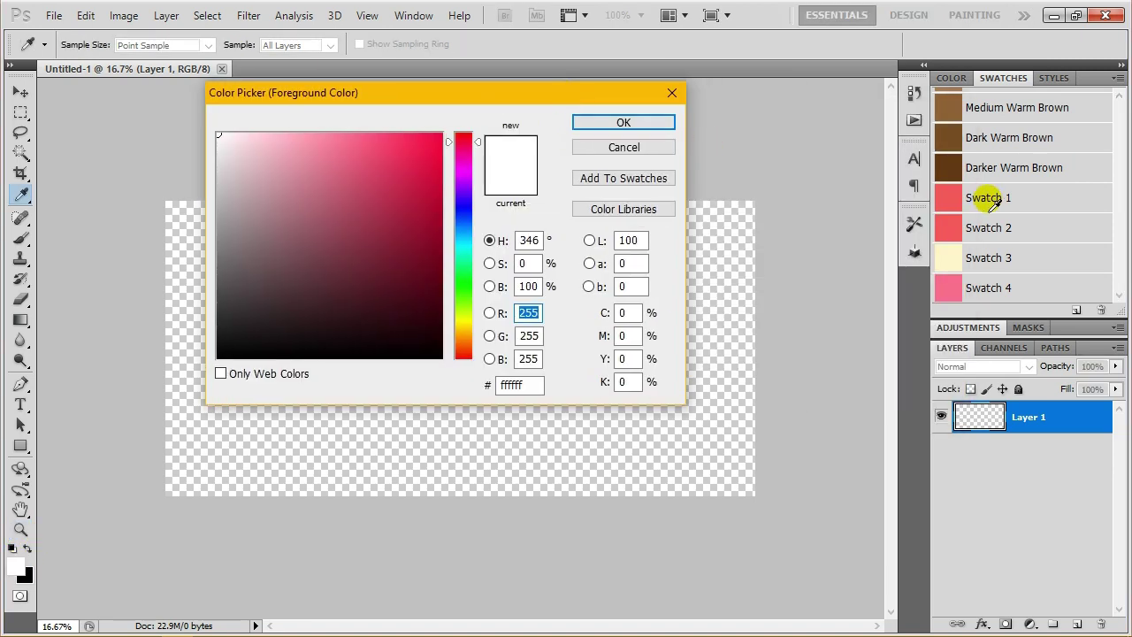
{"action": "left_click", "coordinate": [958, 205]}
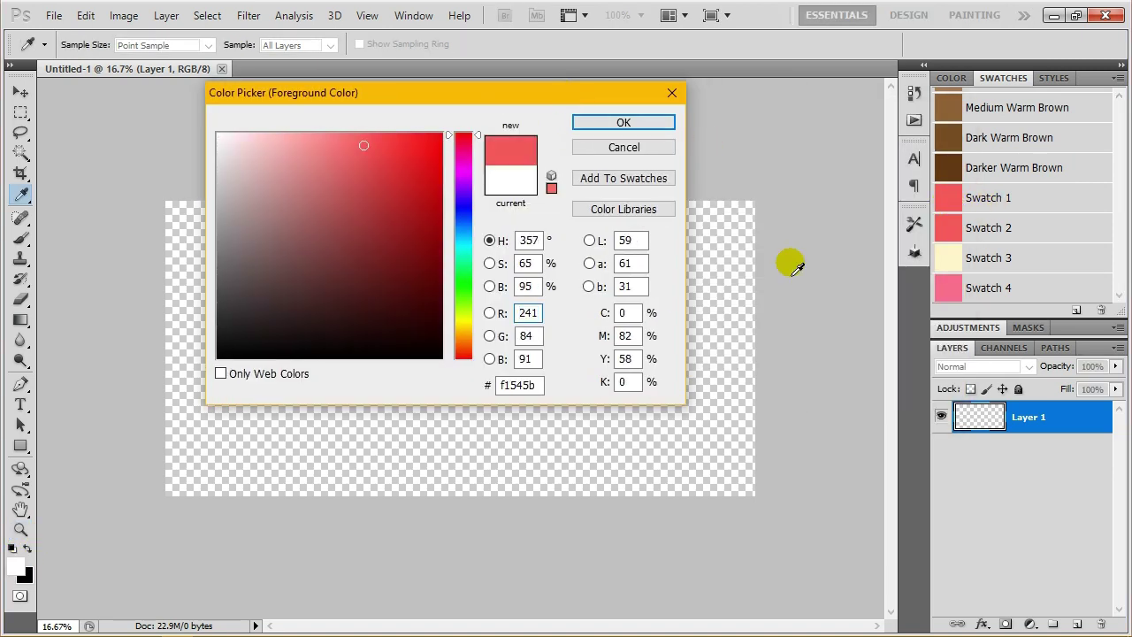
{"action": "double_click", "coordinate": [519, 385]}
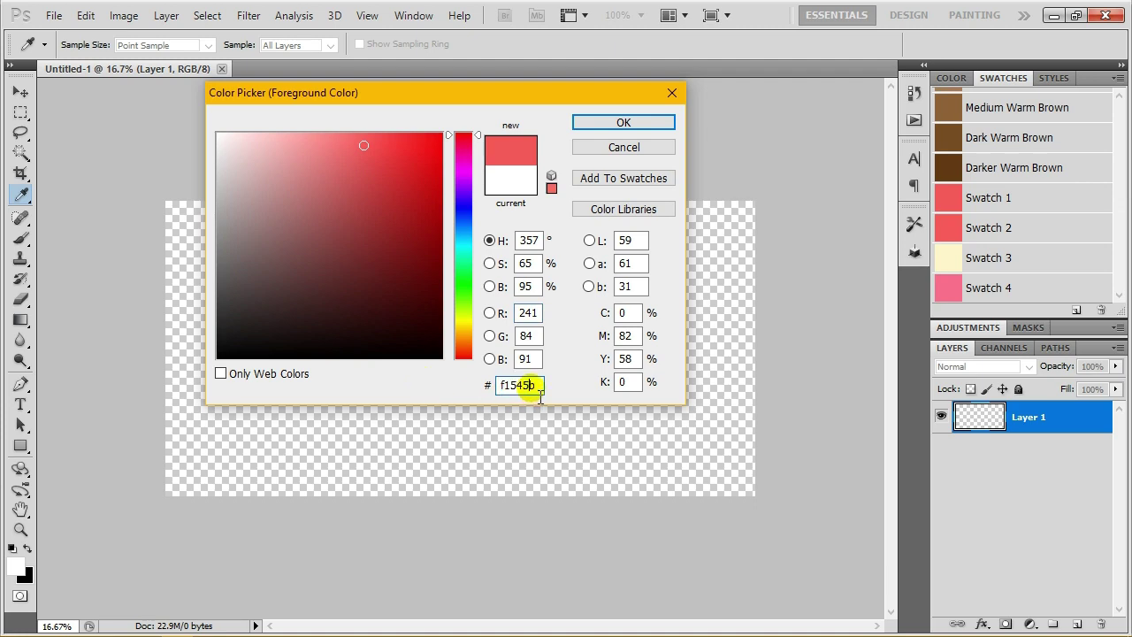
{"action": "left_click", "coordinate": [623, 122]}
{"action": "left_click", "coordinate": [20, 529]}
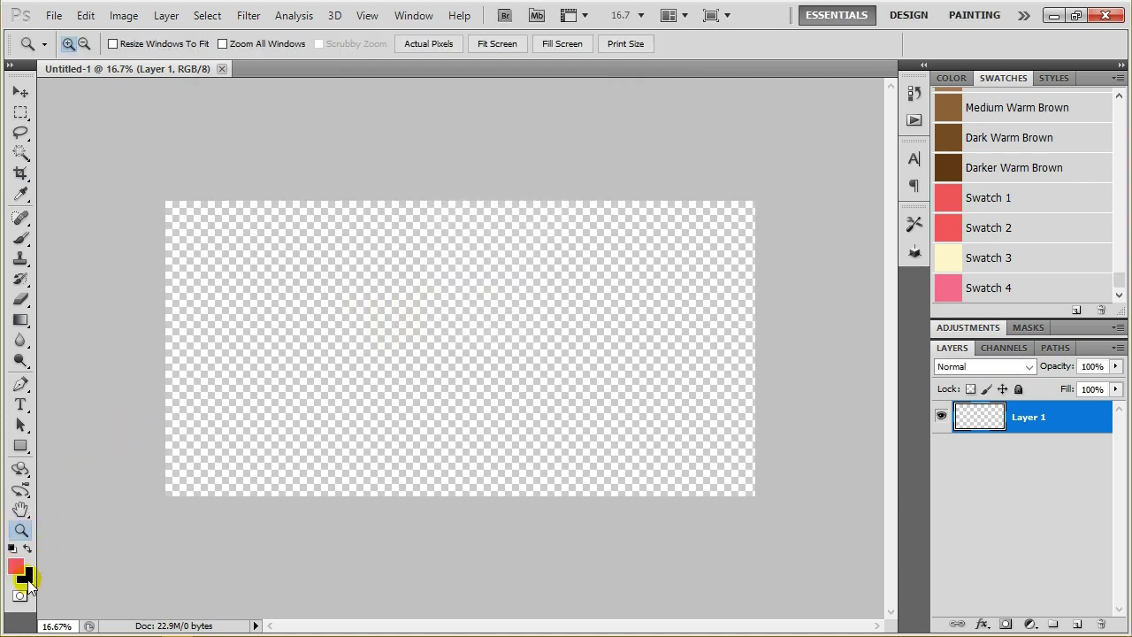
Set the background colour to red f6555b from Swatch 2.
{"action": "left_click", "coordinate": [25, 579]}
{"action": "left_click", "coordinate": [959, 230]}
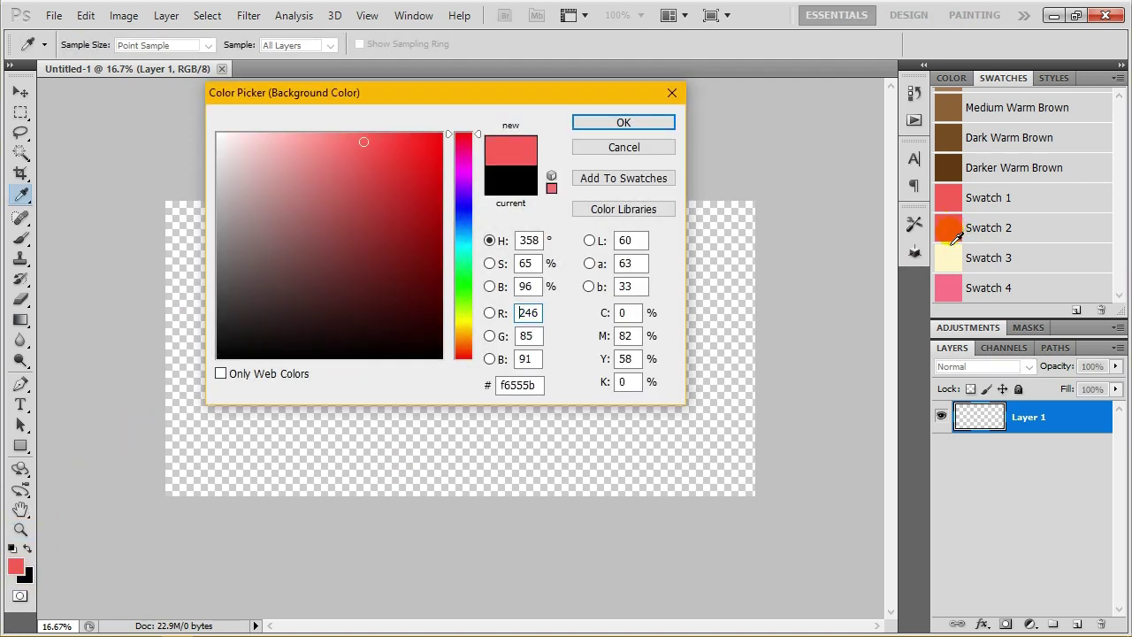
{"action": "left_click_drag", "start_coordinate": [505, 385], "coordinate": [445, 384]}
{"action": "left_click", "coordinate": [517, 389]}
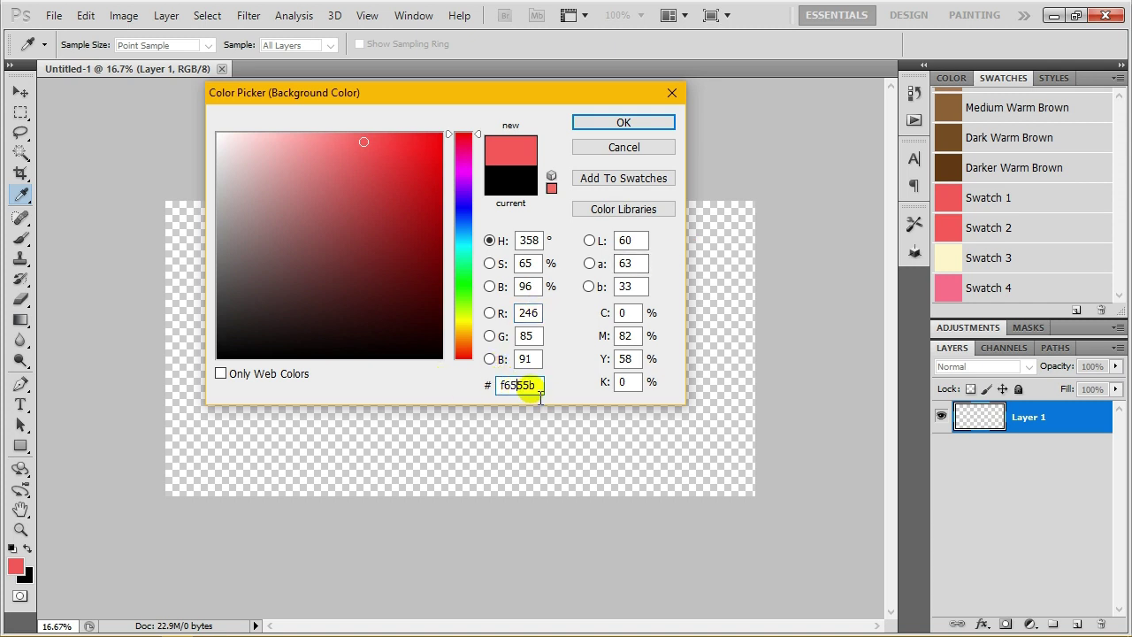
{"action": "left_click", "coordinate": [646, 131]}
Fill the canvas with a bottom-to-top gradient using the Gradient Tool.
{"action": "key", "text": "z"}
{"action": "left_click_drag", "start_coordinate": [18, 331], "coordinate": [76, 320]}
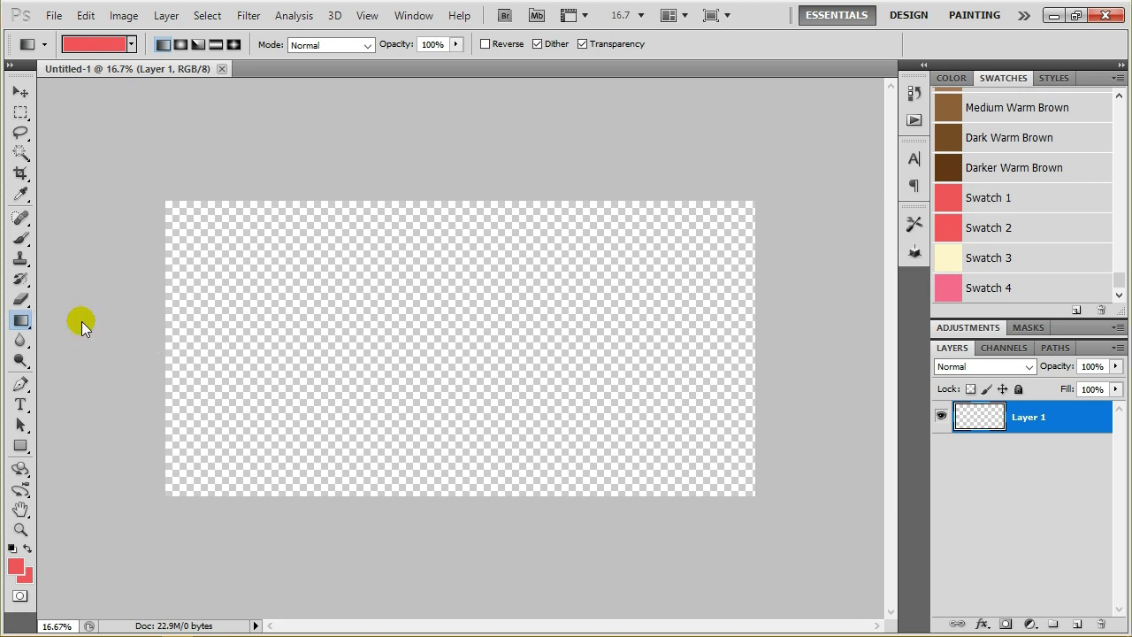
{"action": "left_click_drag", "start_coordinate": [465, 496], "coordinate": [469, 205]}
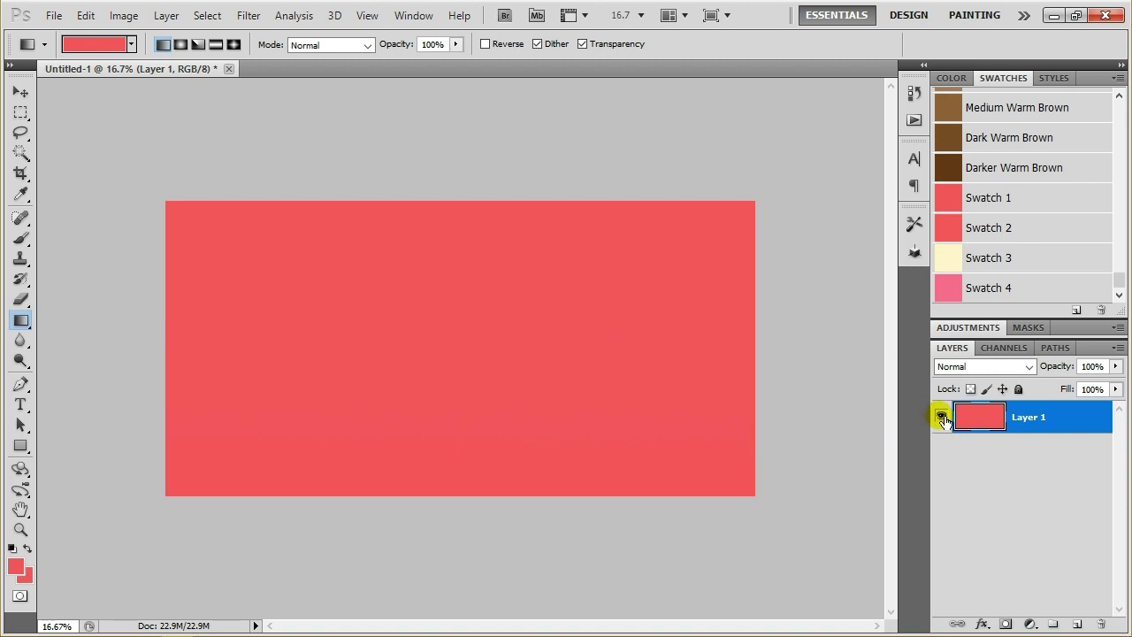
Set the foreground colour to cream fdf6ca from Swatch 3.
{"action": "left_click", "coordinate": [15, 564]}
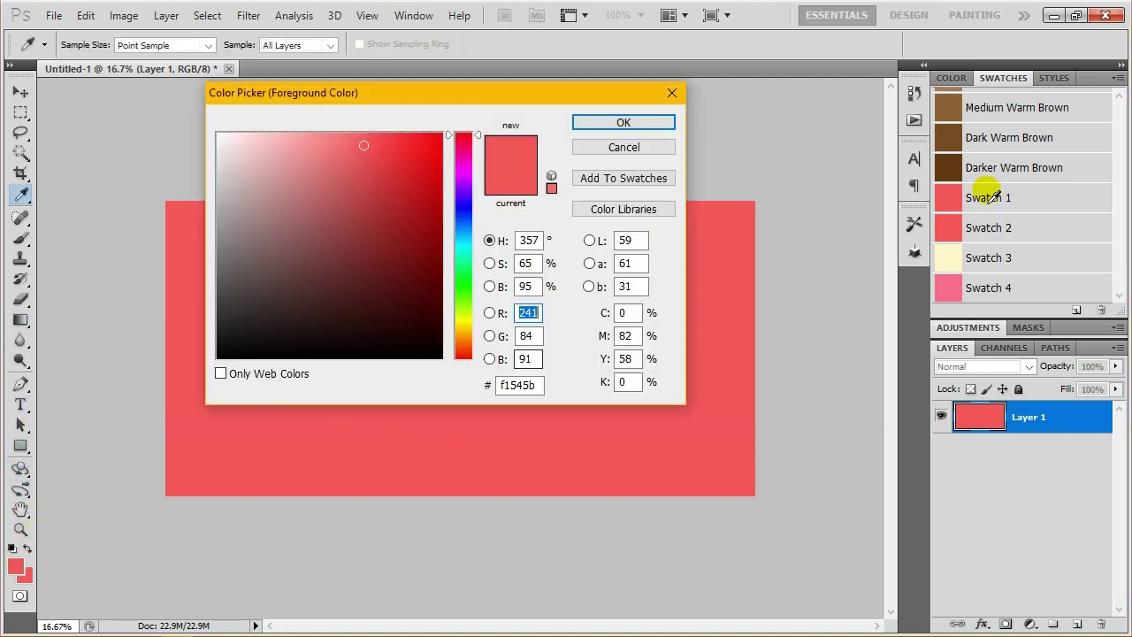
{"action": "left_click", "coordinate": [947, 259]}
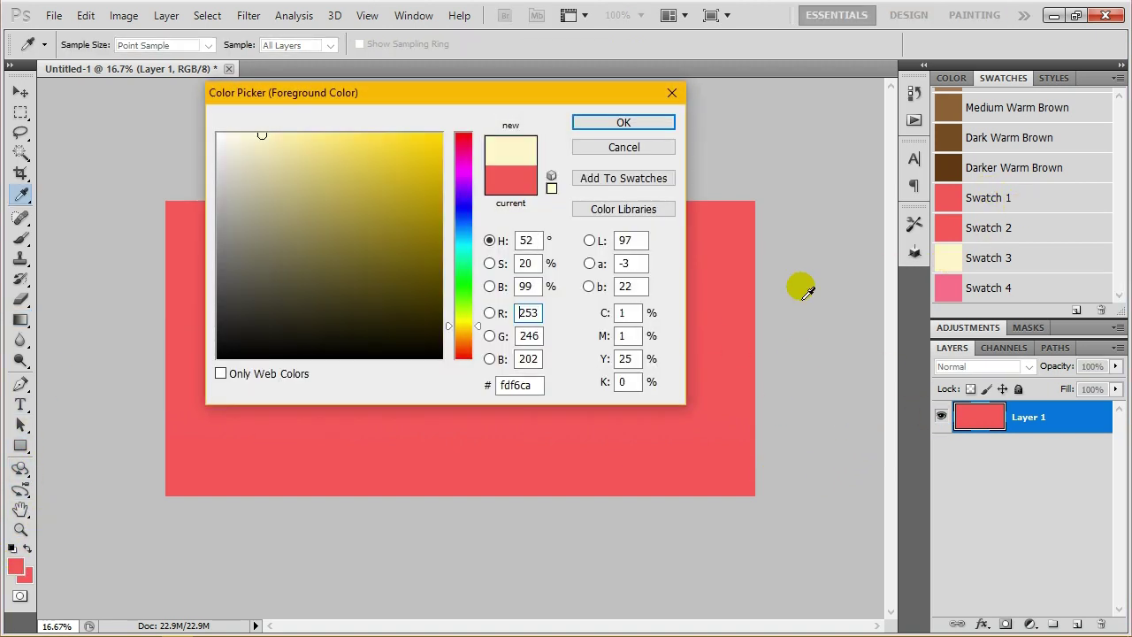
{"action": "left_click", "coordinate": [540, 388]}
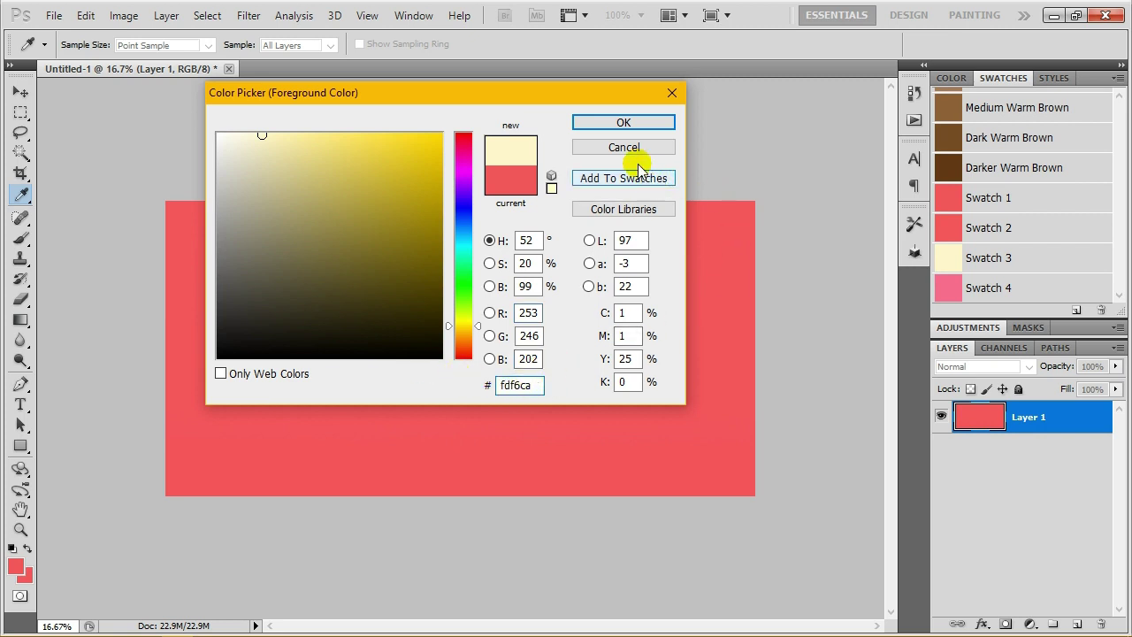
{"action": "left_click", "coordinate": [633, 122]}
Type 'Party' in Cheetah Kick 250 pt and move it toward the canvas centre.
{"action": "key", "text": "g"}
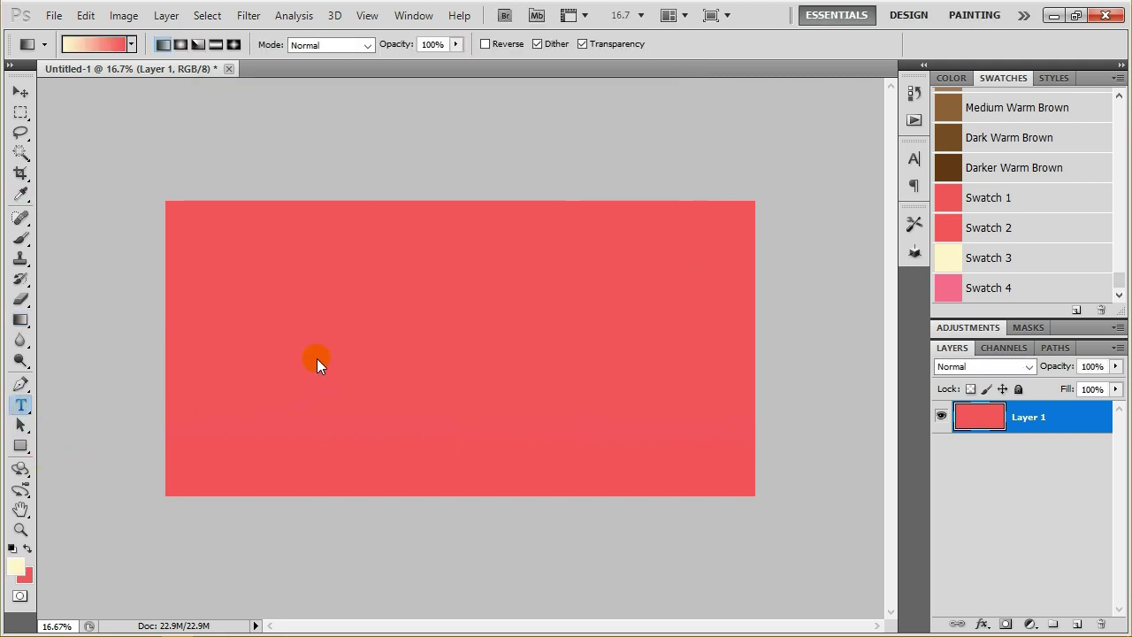
{"action": "left_click", "coordinate": [301, 358]}
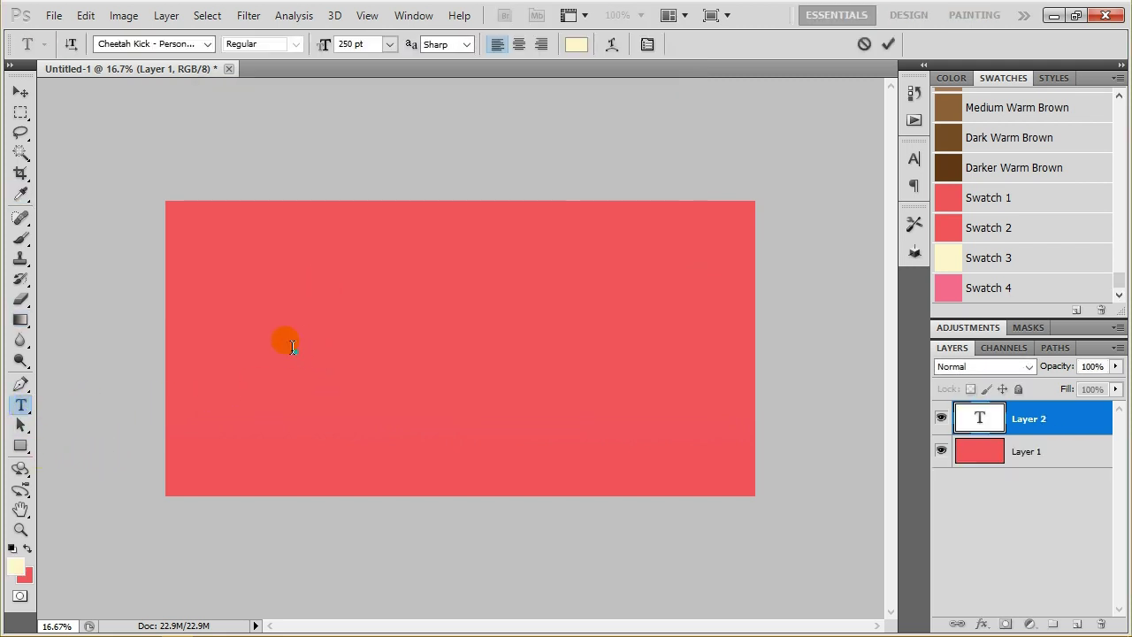
{"action": "left_click", "coordinate": [193, 48]}
{"action": "left_click", "coordinate": [363, 44]}
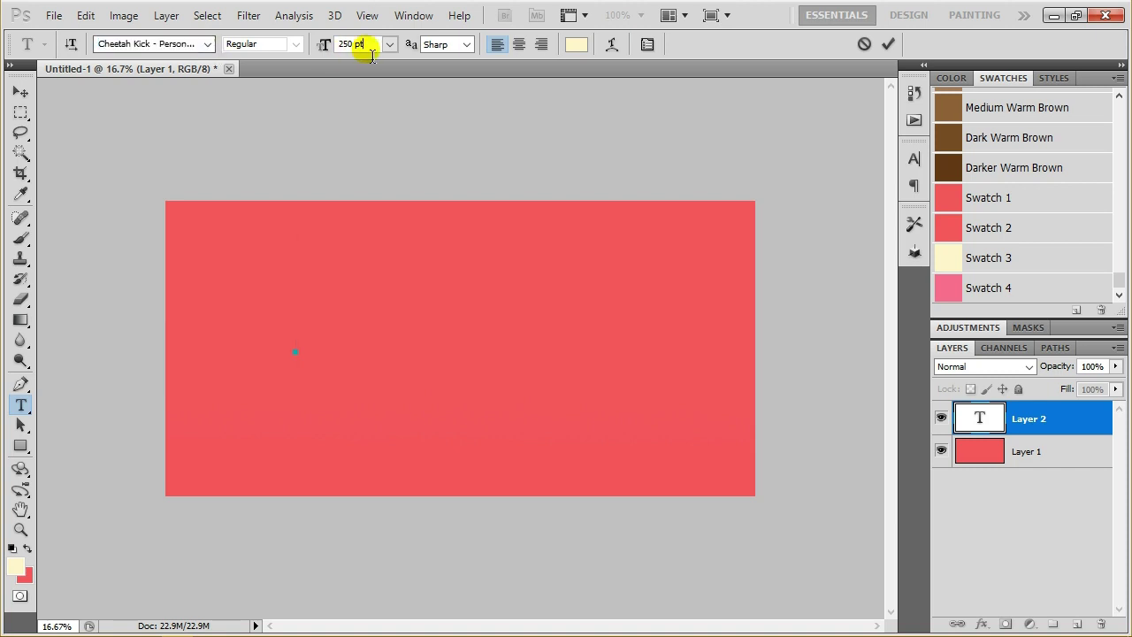
{"action": "type", "text": "P"}
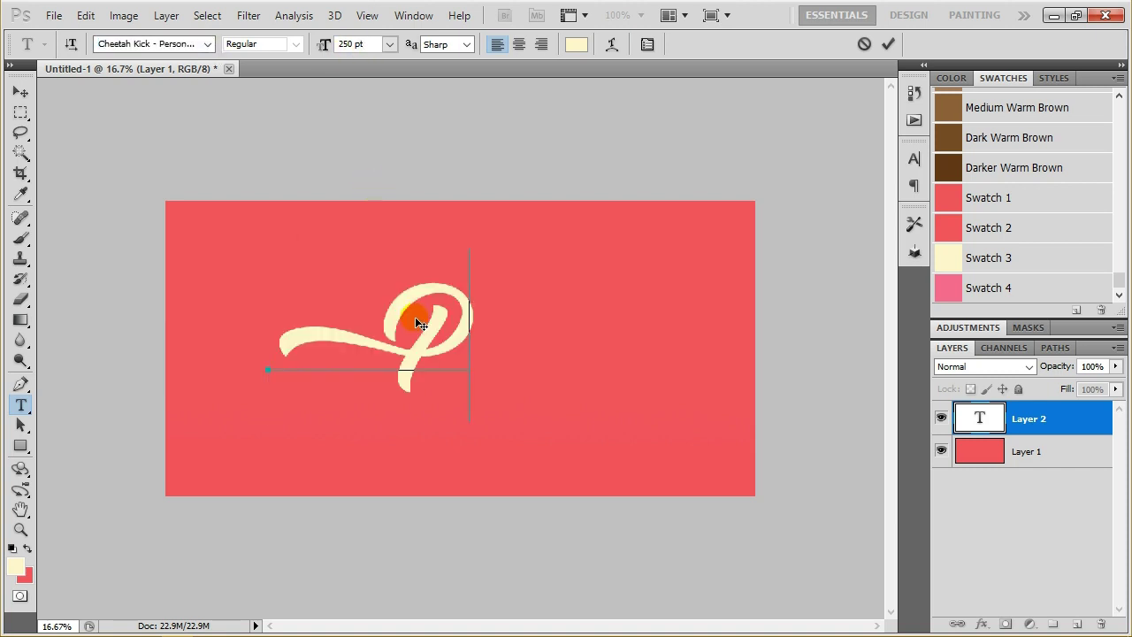
{"action": "type", "text": "arty"}
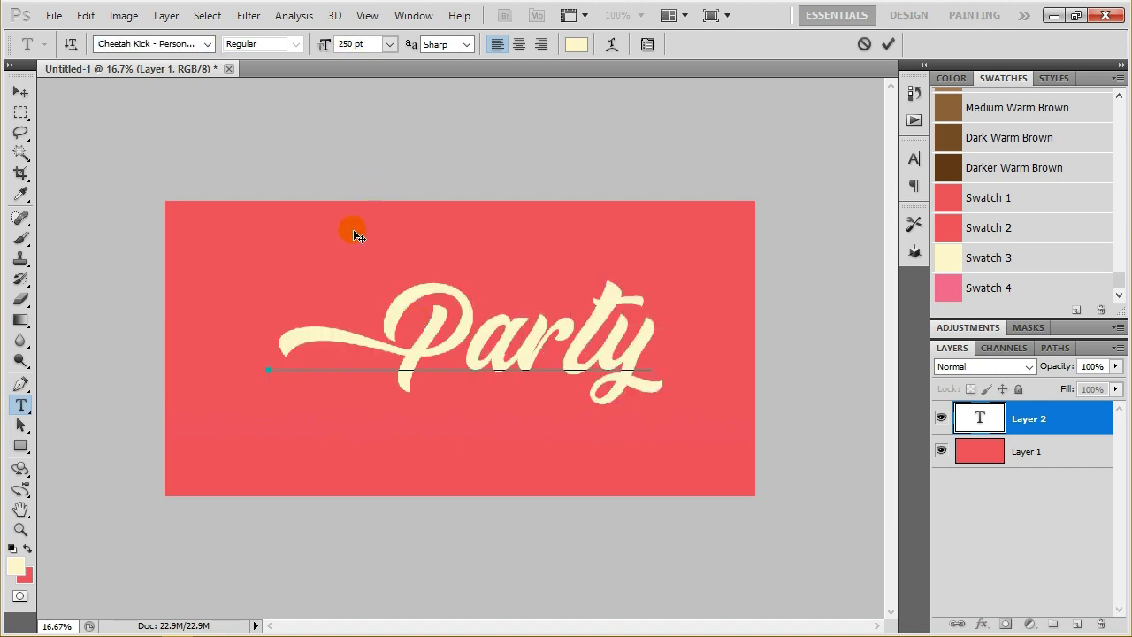
{"action": "left_click", "coordinate": [21, 92]}
{"action": "left_click_drag", "start_coordinate": [508, 374], "coordinate": [474, 378]}
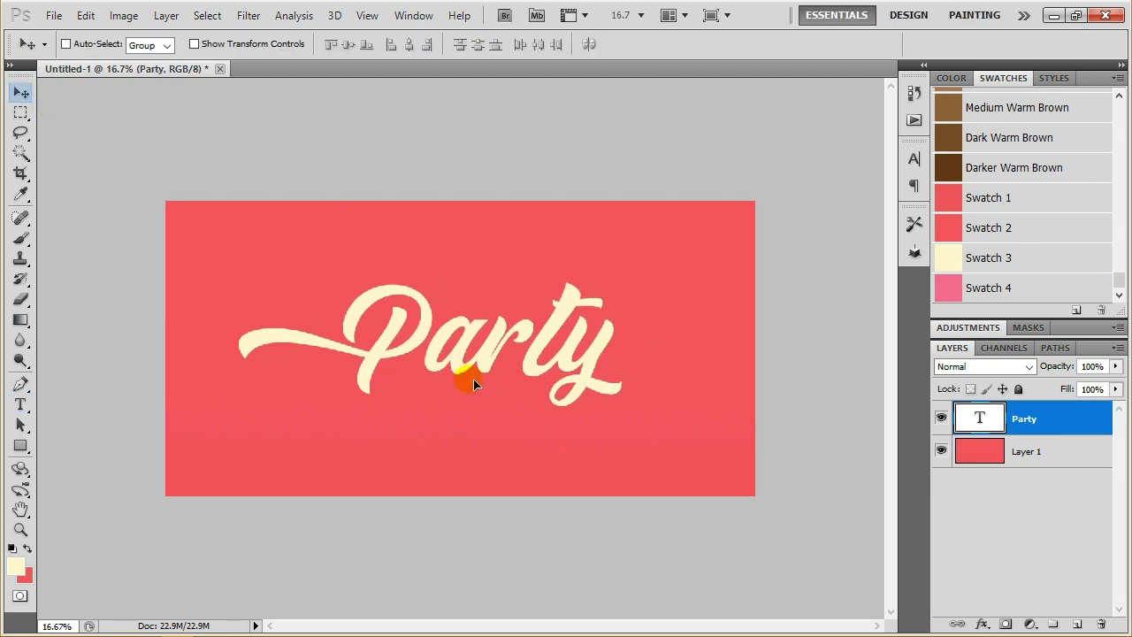
Recolour the Party text pink f6698b from Swatch 4.
{"action": "left_click", "coordinate": [15, 567]}
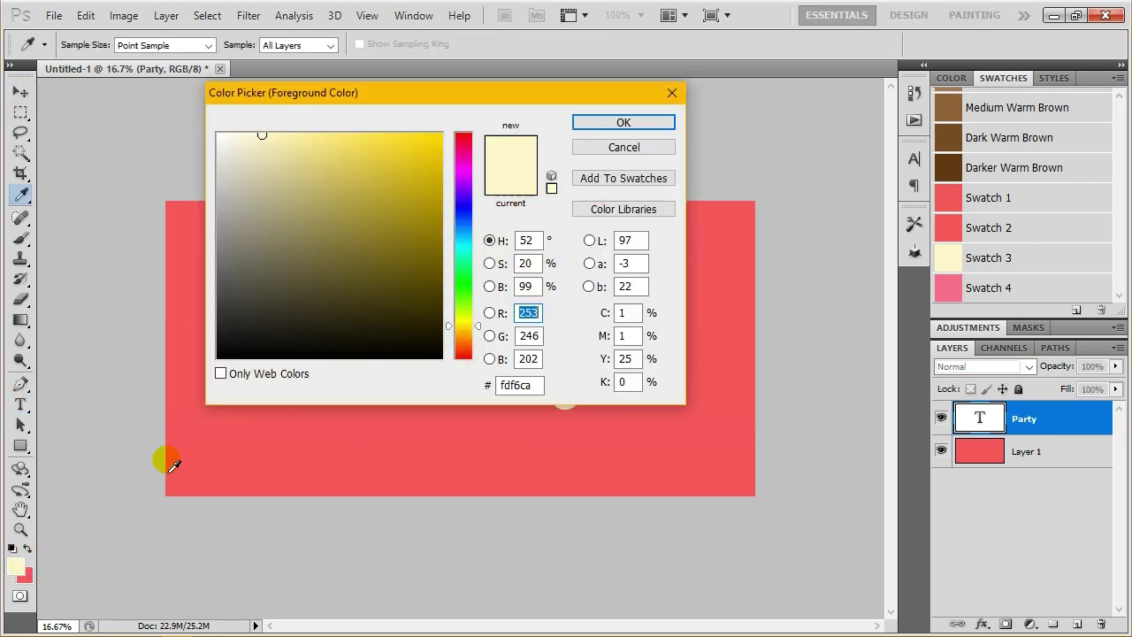
{"action": "left_click", "coordinate": [956, 295]}
{"action": "double_click", "coordinate": [518, 386]}
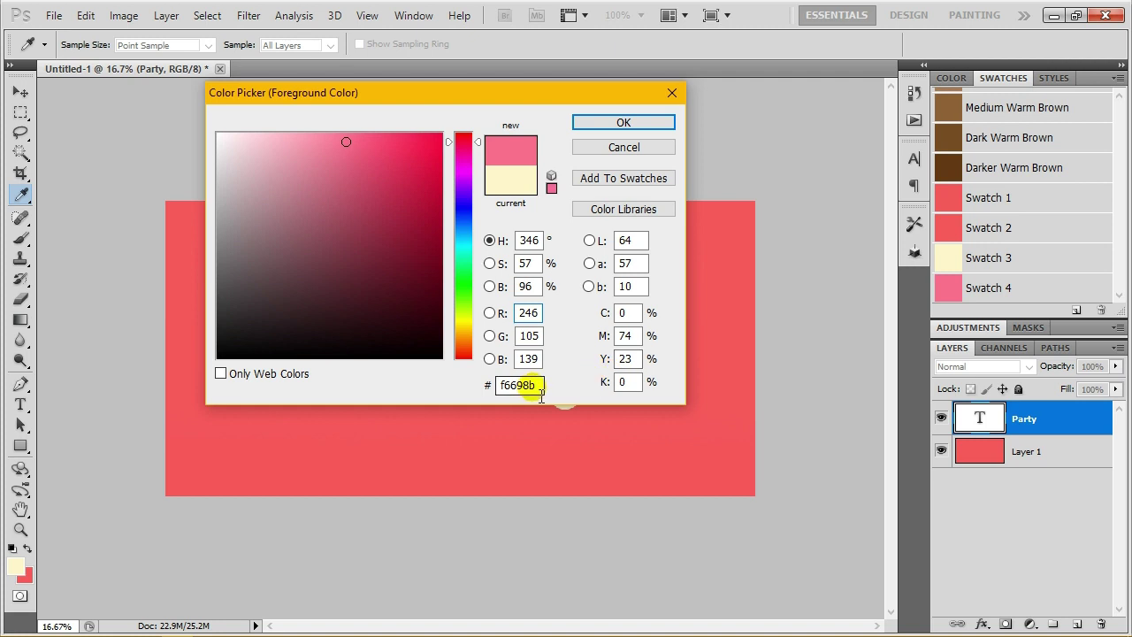
{"action": "double_click", "coordinate": [540, 394]}
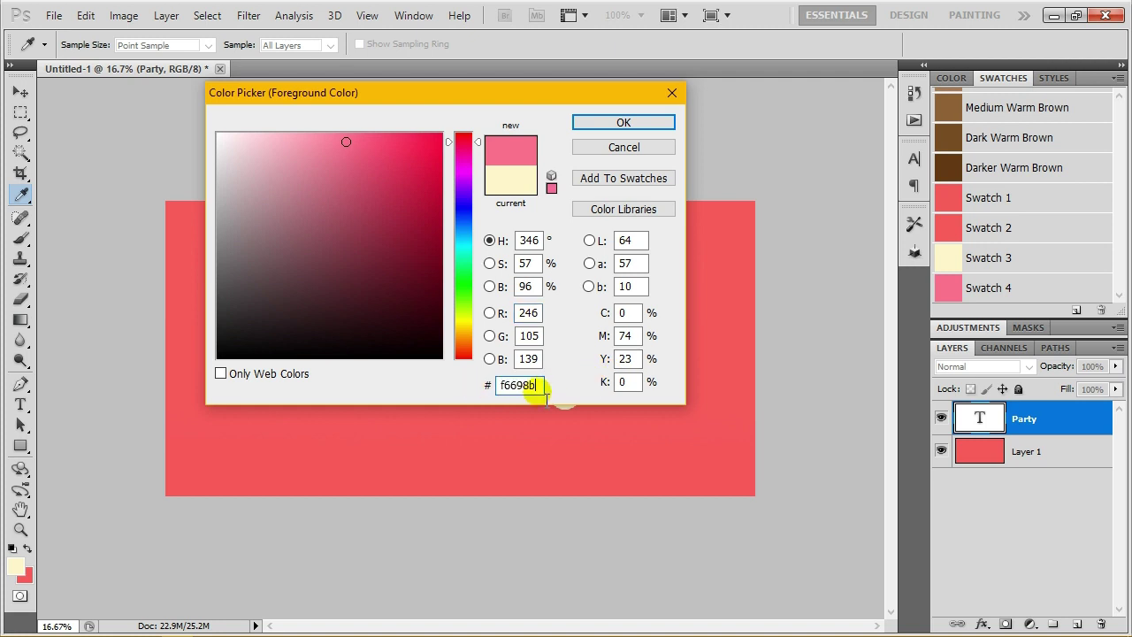
{"action": "left_click", "coordinate": [668, 122]}
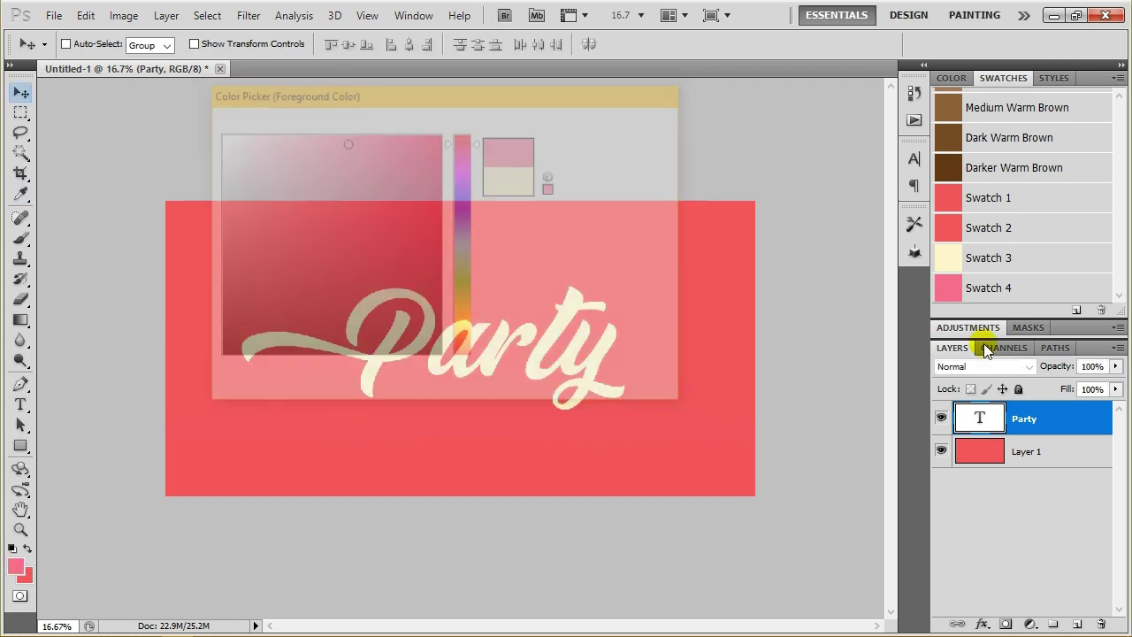
Duplicate the Party layer as a new layer named 3d.
{"action": "right_click", "coordinate": [1029, 402]}
{"action": "left_click", "coordinate": [897, 177]}
{"action": "type", "text": "3d"}
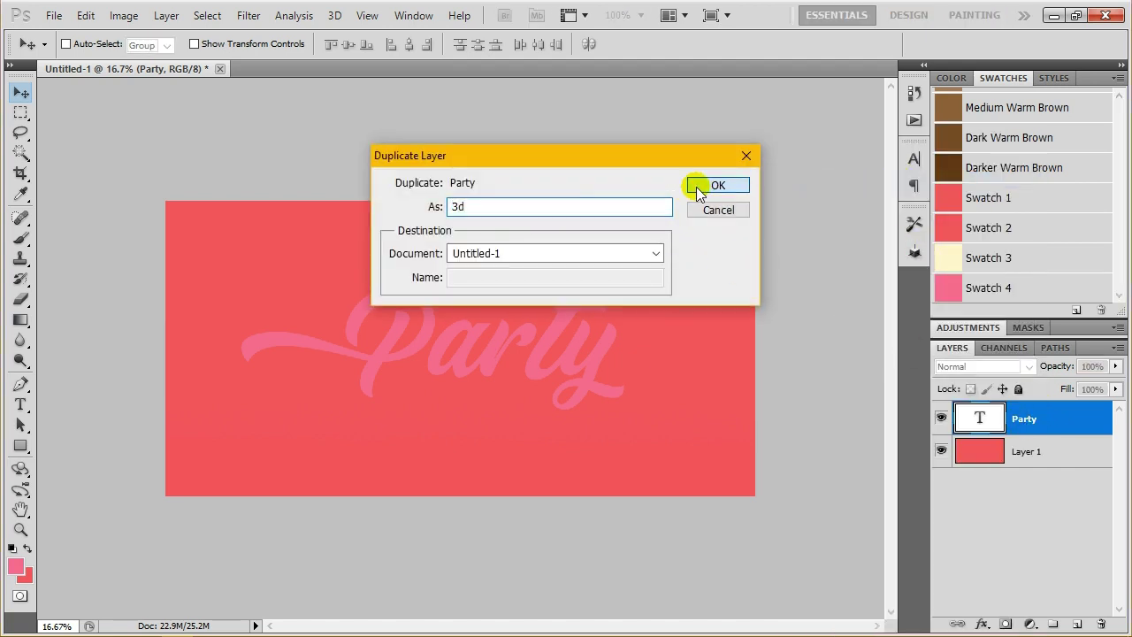
{"action": "left_click", "coordinate": [699, 186]}
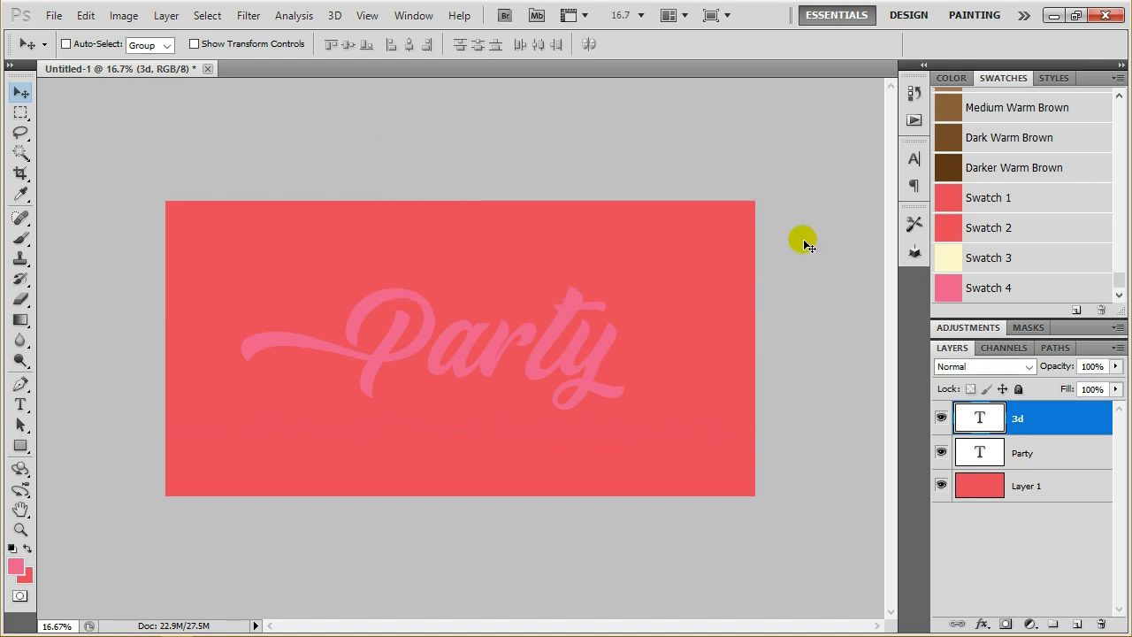
Move the 3d layer below the Party layer.
{"action": "left_click", "coordinate": [942, 419]}
{"action": "left_click", "coordinate": [969, 453]}
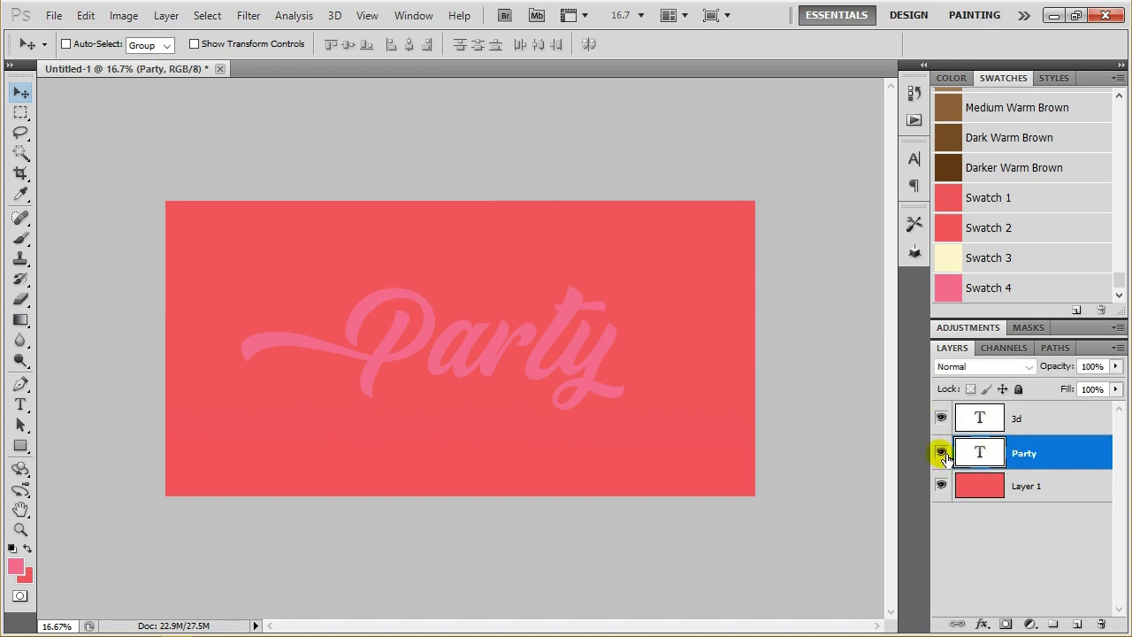
{"action": "left_click", "coordinate": [989, 422]}
{"action": "left_click_drag", "start_coordinate": [991, 428], "coordinate": [999, 462]}
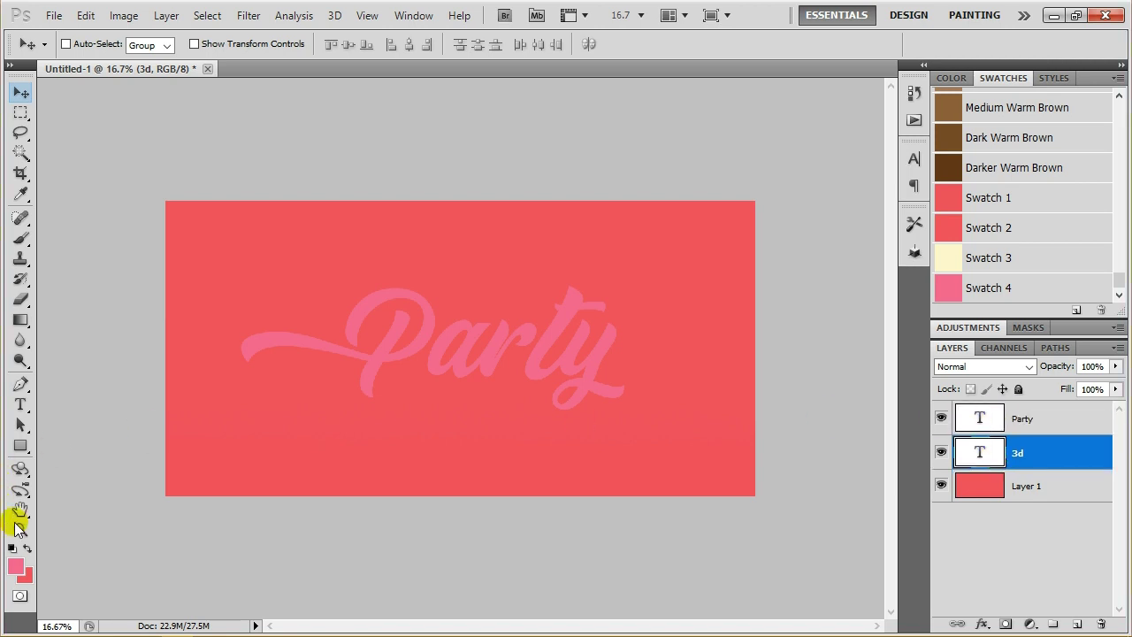
Change the Party layer's text colour to cream fdf6ca, keeping 3d pink.
{"action": "left_click", "coordinate": [14, 564]}
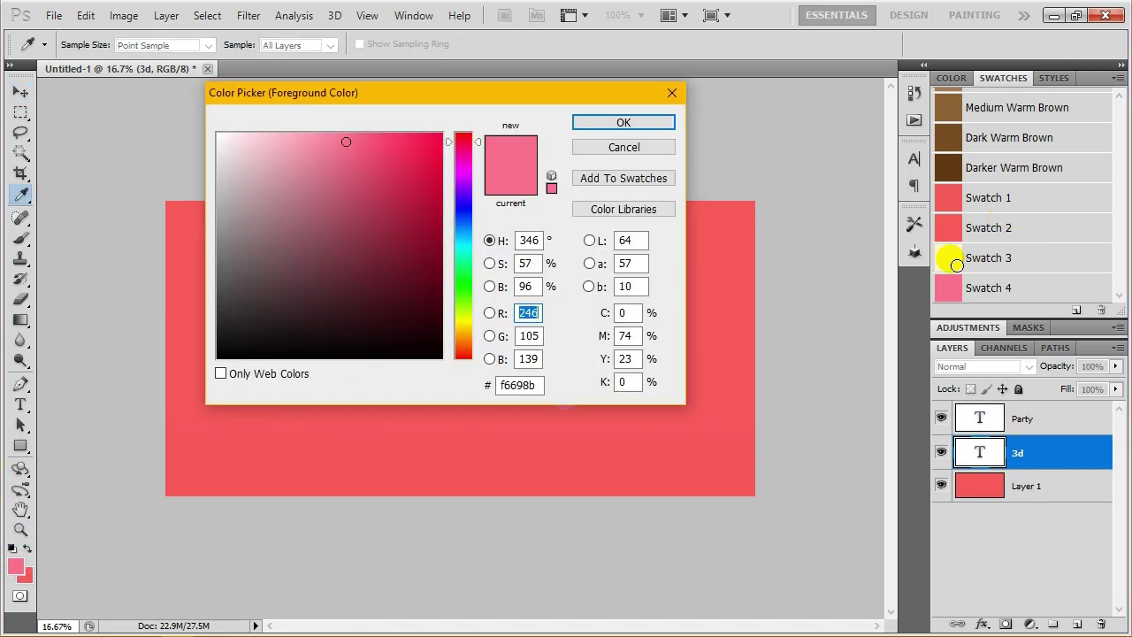
{"action": "left_click", "coordinate": [956, 266]}
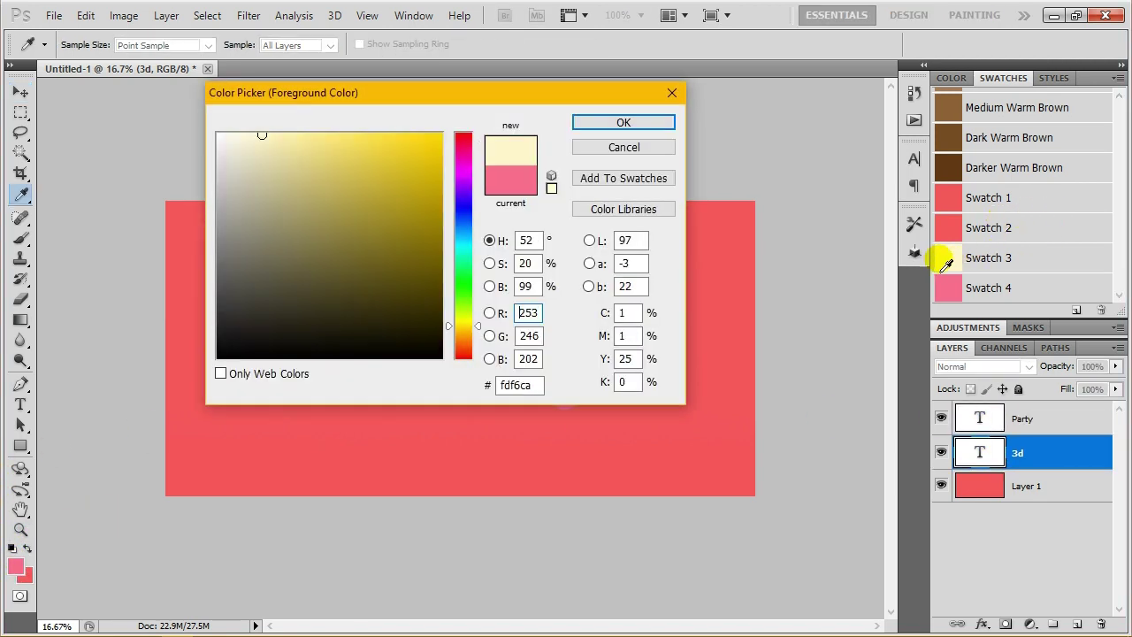
{"action": "left_click", "coordinate": [624, 122]}
{"action": "left_click", "coordinate": [989, 425]}
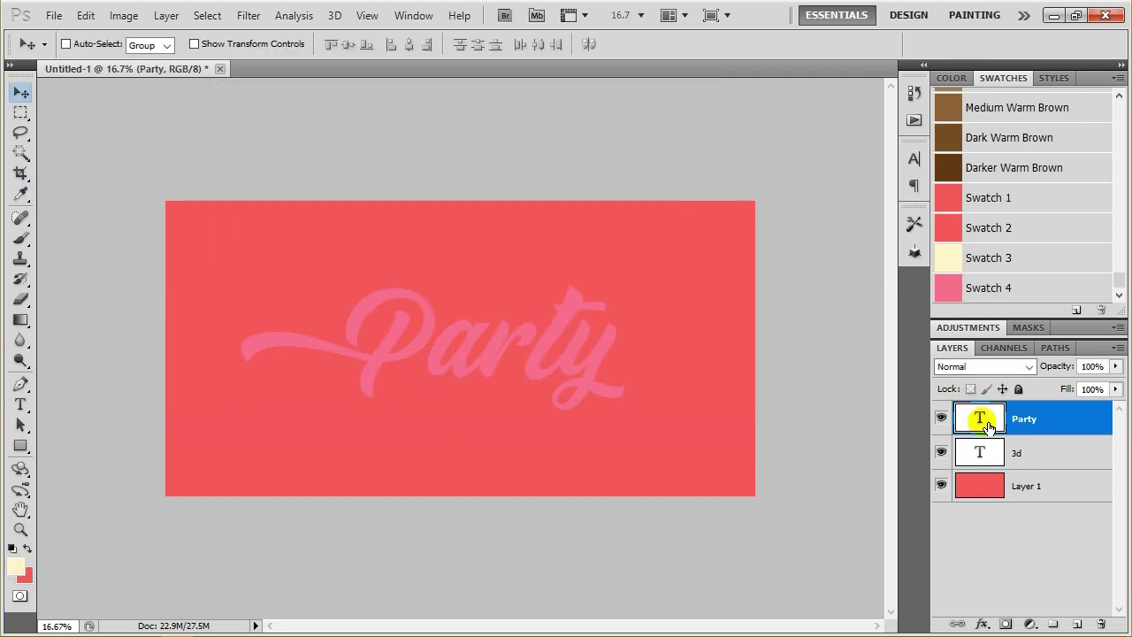
{"action": "double_click", "coordinate": [989, 425]}
{"action": "left_click", "coordinate": [16, 566]}
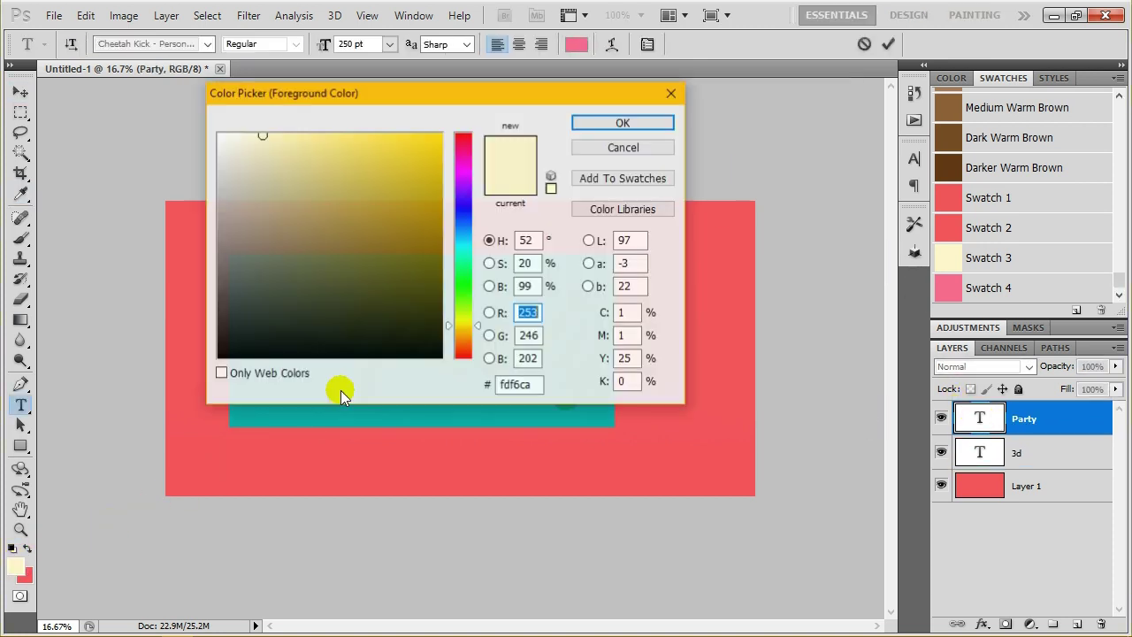
{"action": "double_click", "coordinate": [516, 385]}
{"action": "left_click", "coordinate": [624, 122]}
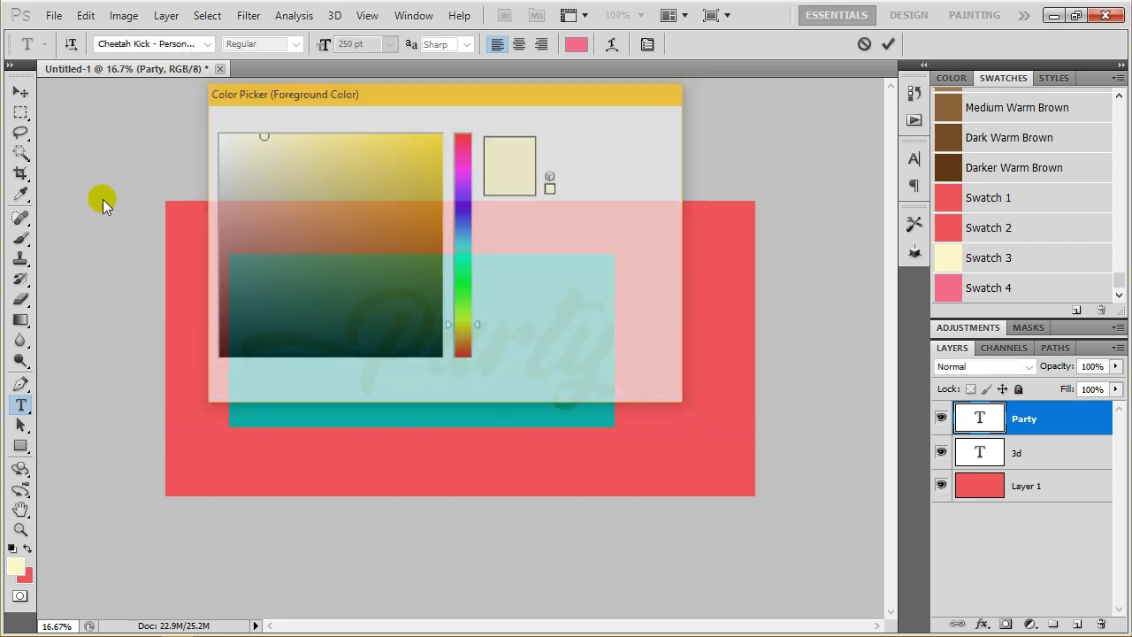
{"action": "left_click", "coordinate": [21, 92]}
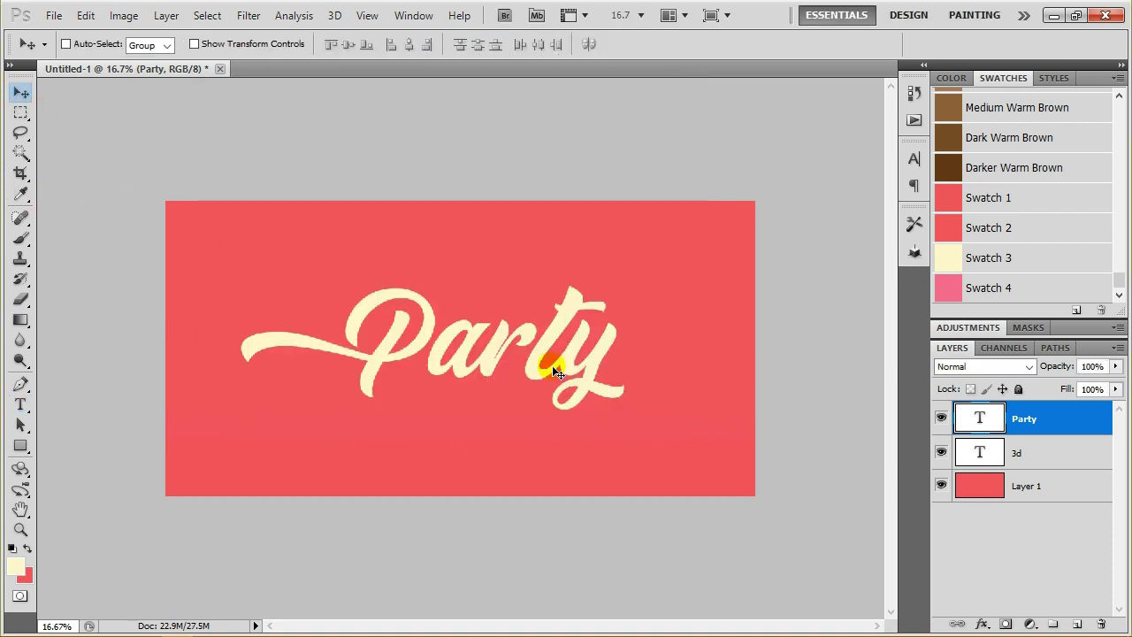
{"action": "left_click", "coordinate": [941, 417]}
{"action": "left_click", "coordinate": [1081, 455]}
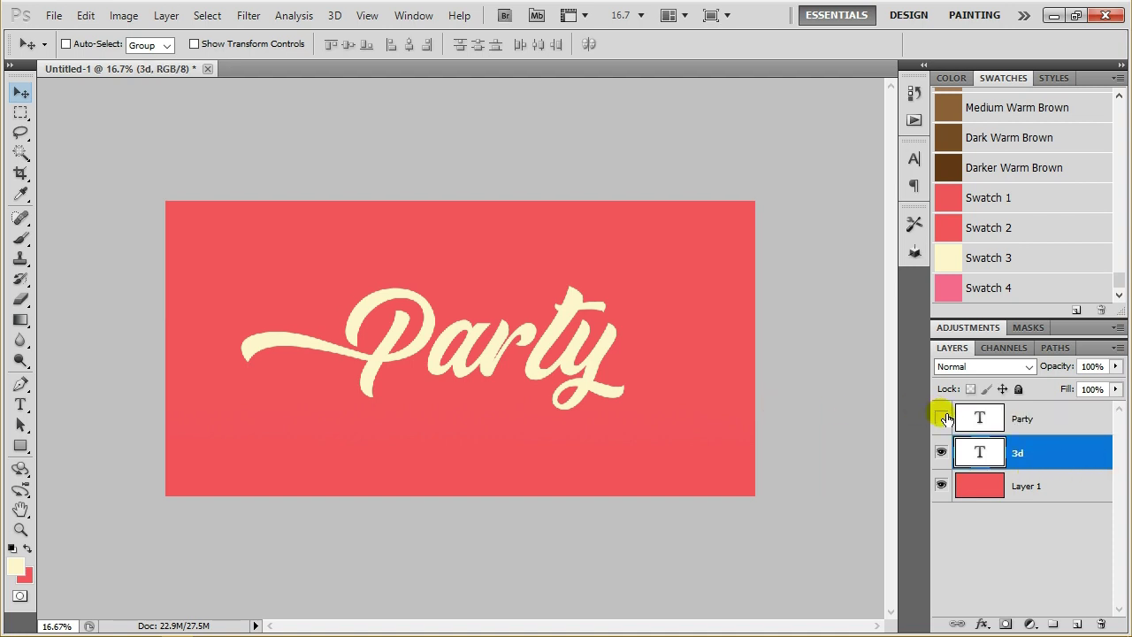
Add Bevel and Emboss to 3d: Global Light off, angle -50°, anti-aliased gloss contour.
{"action": "right_click", "coordinate": [1053, 452]}
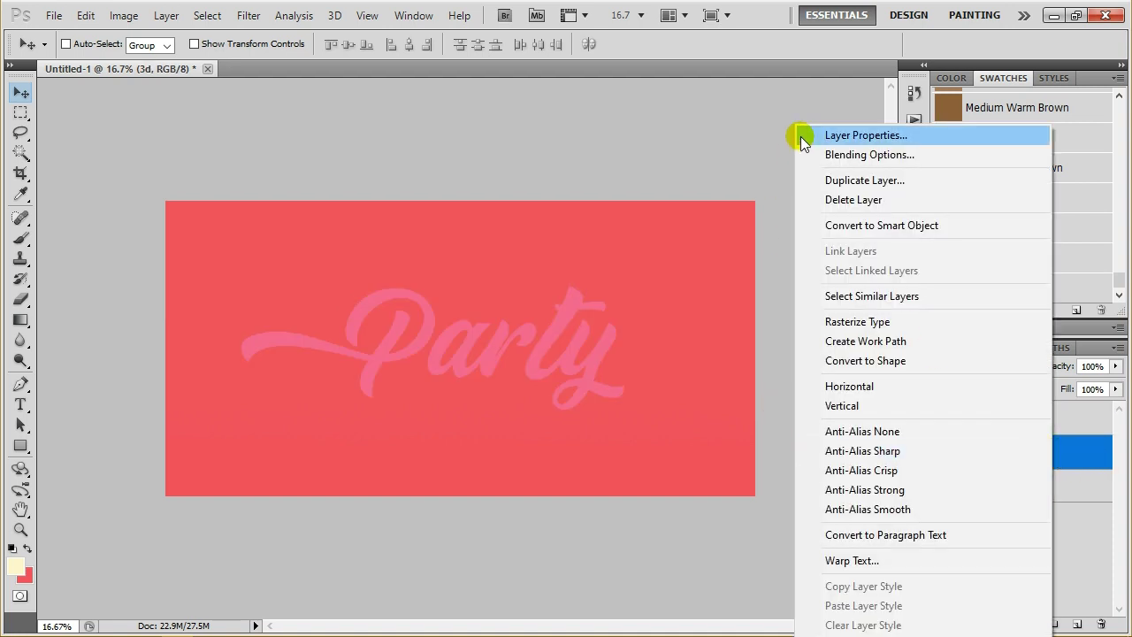
{"action": "left_click", "coordinate": [874, 154]}
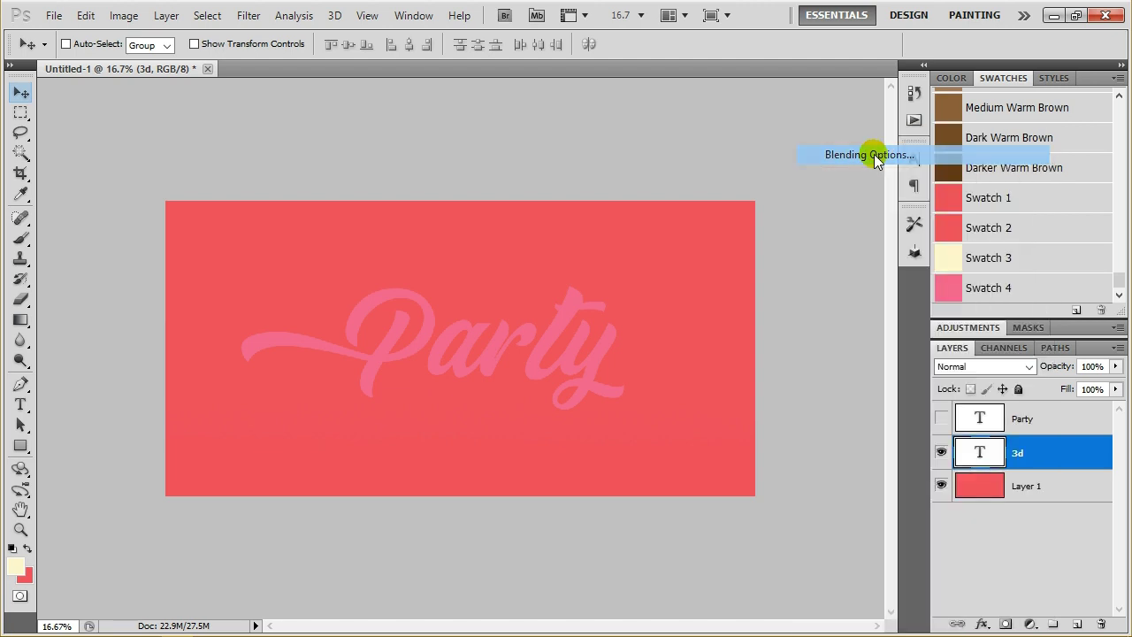
{"action": "left_click_drag", "start_coordinate": [735, 161], "coordinate": [693, 134]}
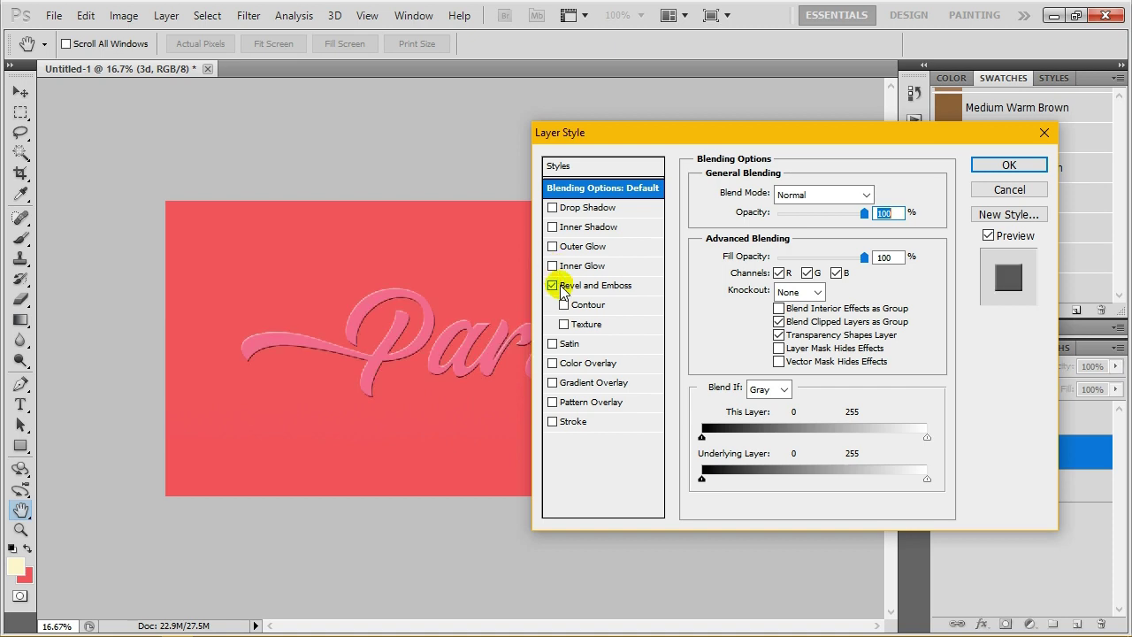
{"action": "left_click", "coordinate": [591, 285]}
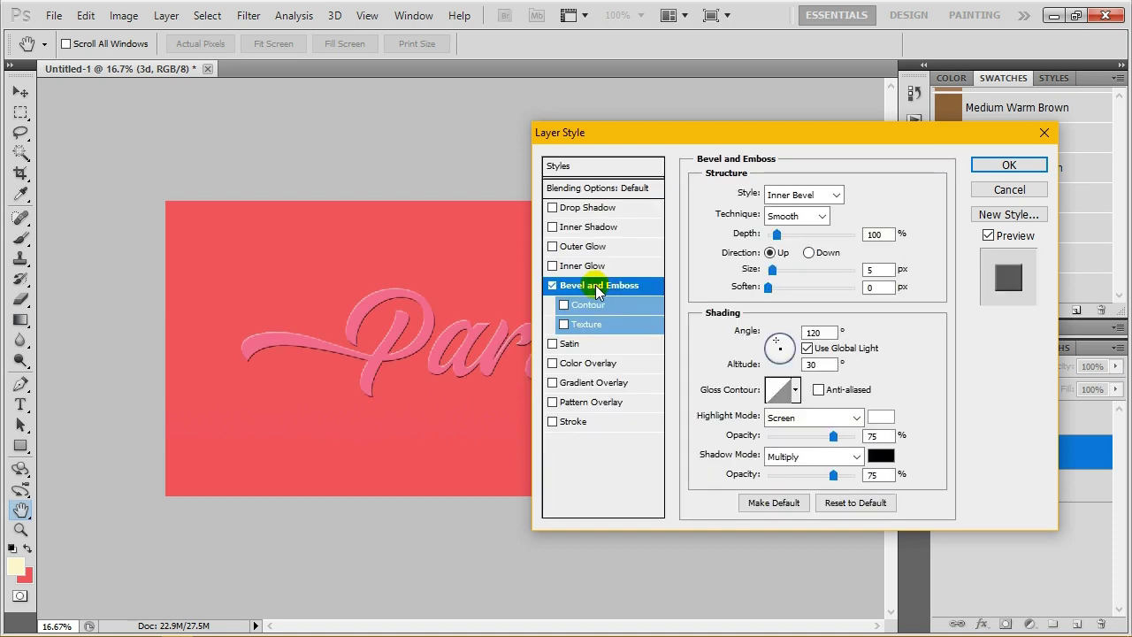
{"action": "left_click", "coordinate": [807, 348]}
{"action": "left_click", "coordinate": [818, 389]}
{"action": "double_click", "coordinate": [815, 333]}
{"action": "type", "text": "-"}
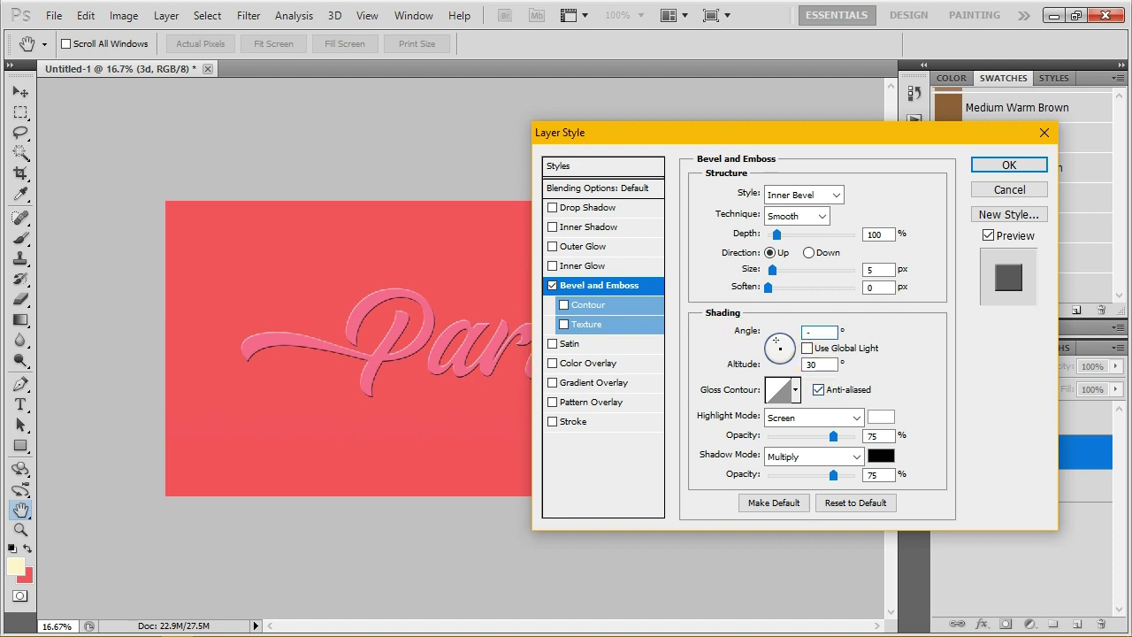
{"action": "type", "text": "50"}
{"action": "left_click", "coordinate": [811, 364]}
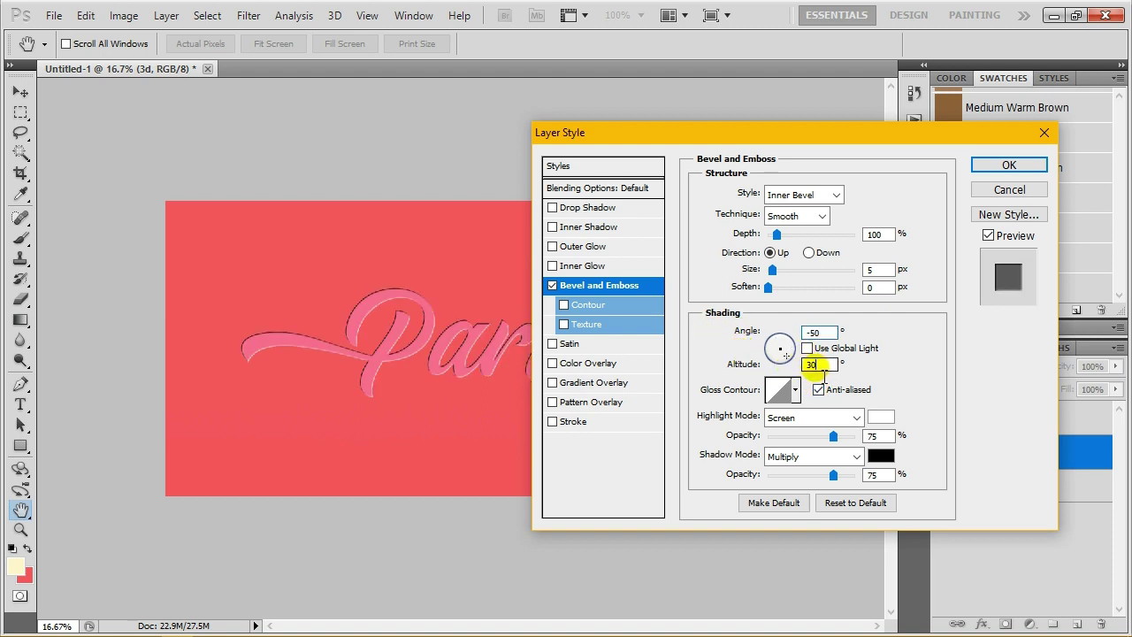
{"action": "double_click", "coordinate": [811, 365]}
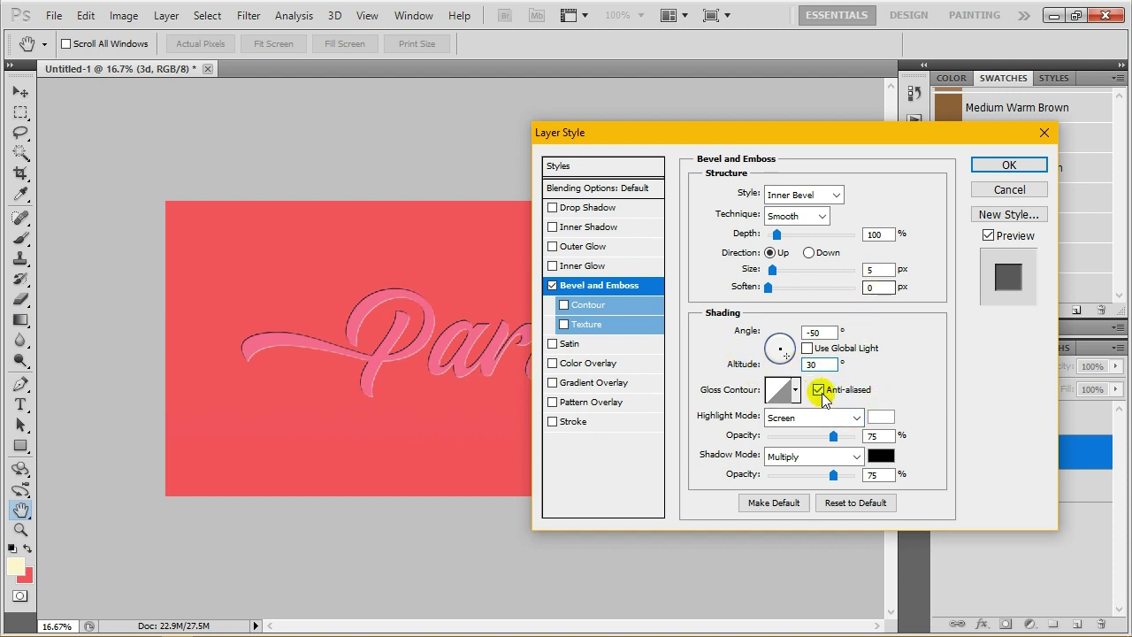
{"action": "left_click", "coordinate": [881, 416]}
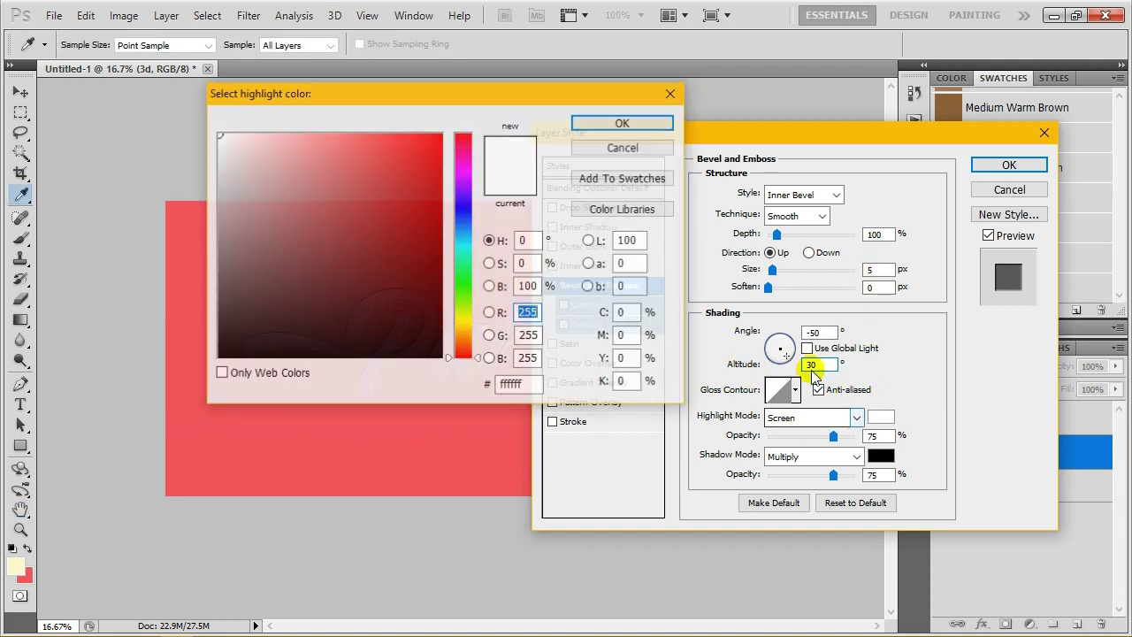
Set the bevel highlight to a deep crimson colour in Multiply mode.
{"action": "left_click", "coordinate": [460, 150]}
{"action": "left_click", "coordinate": [432, 212]}
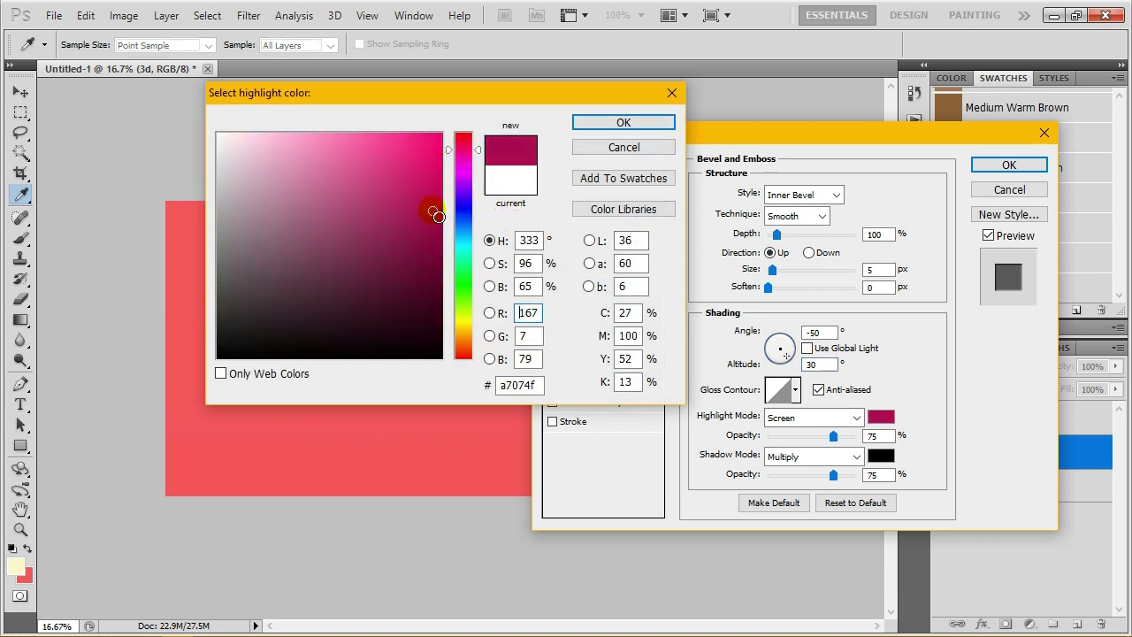
{"action": "left_click", "coordinate": [524, 386]}
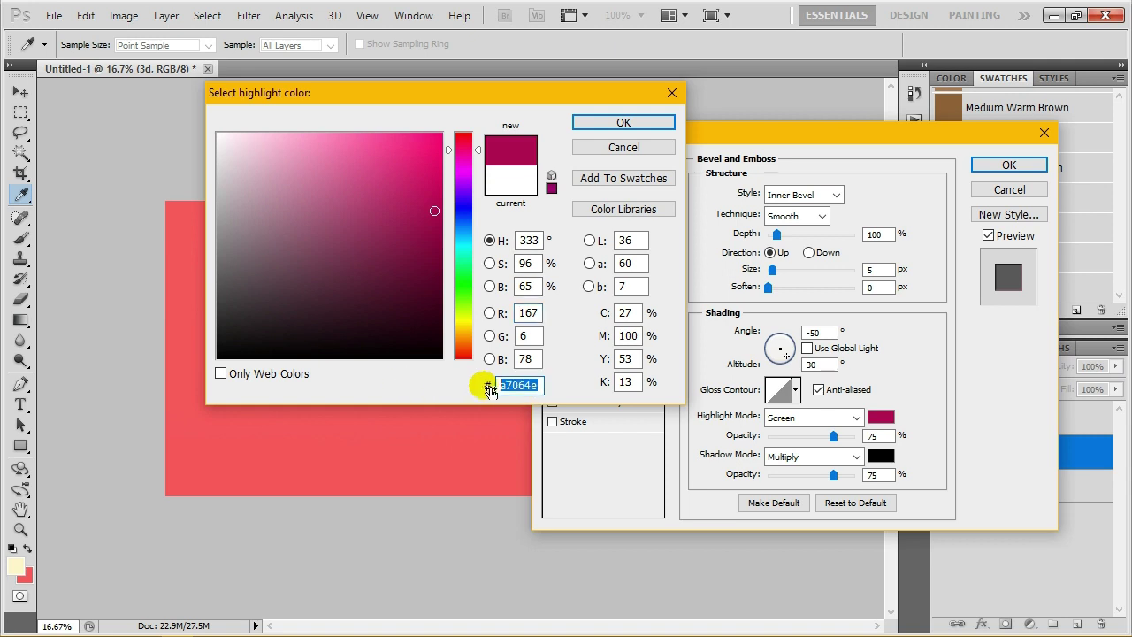
{"action": "left_click", "coordinate": [671, 128]}
{"action": "left_click", "coordinate": [854, 417]}
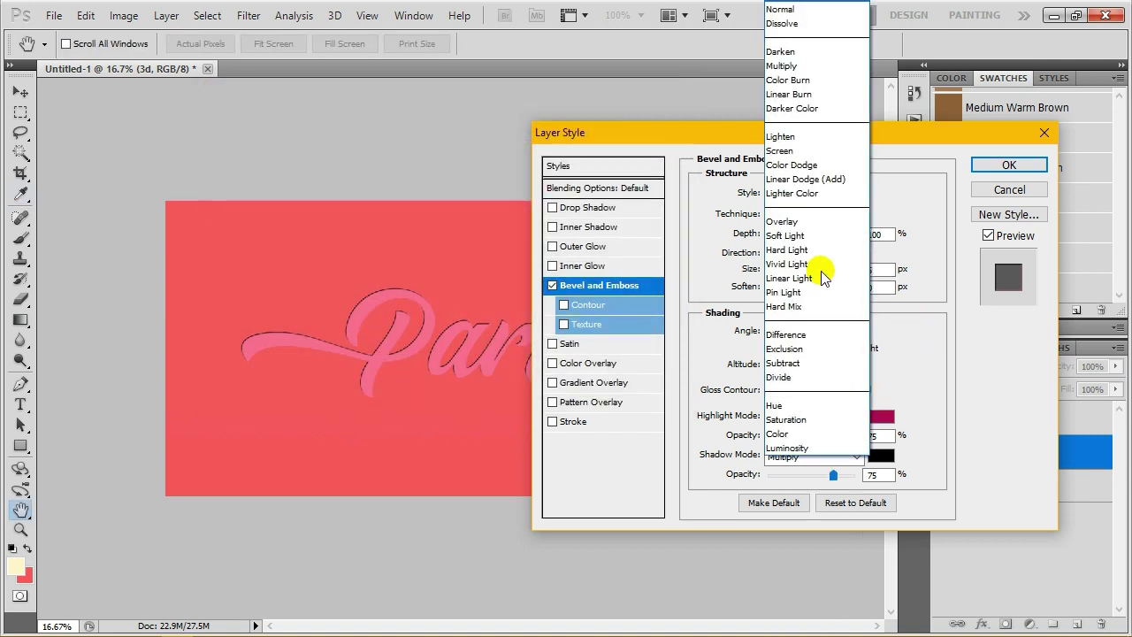
{"action": "left_click", "coordinate": [805, 66]}
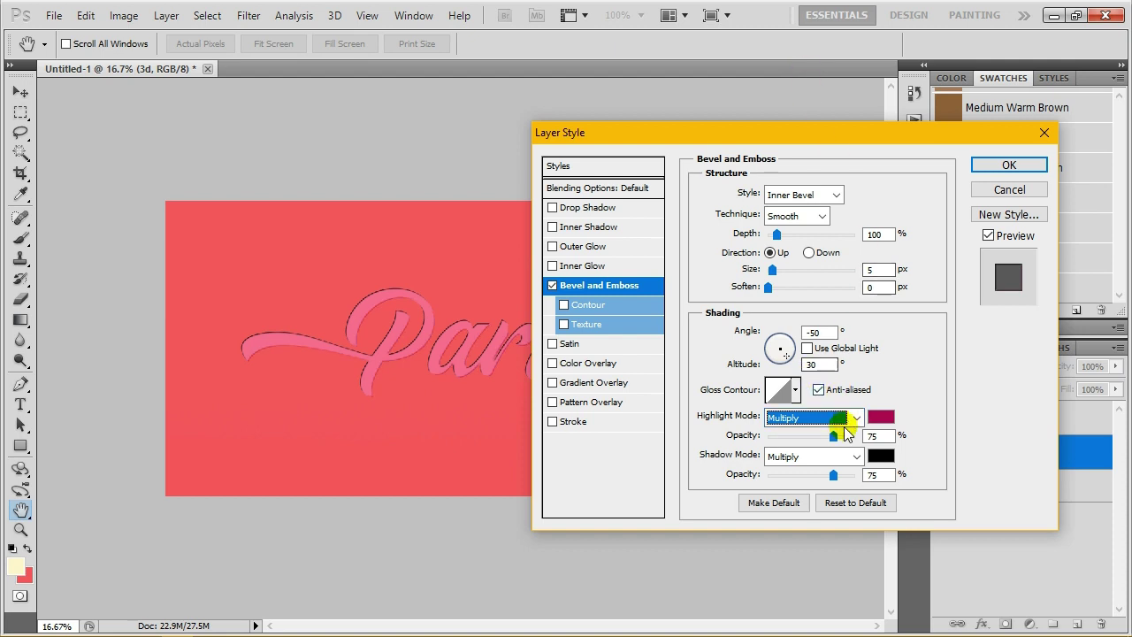
Set the bevel shadow to light pink #ffa4c4 in Screen mode.
{"action": "left_click", "coordinate": [881, 457]}
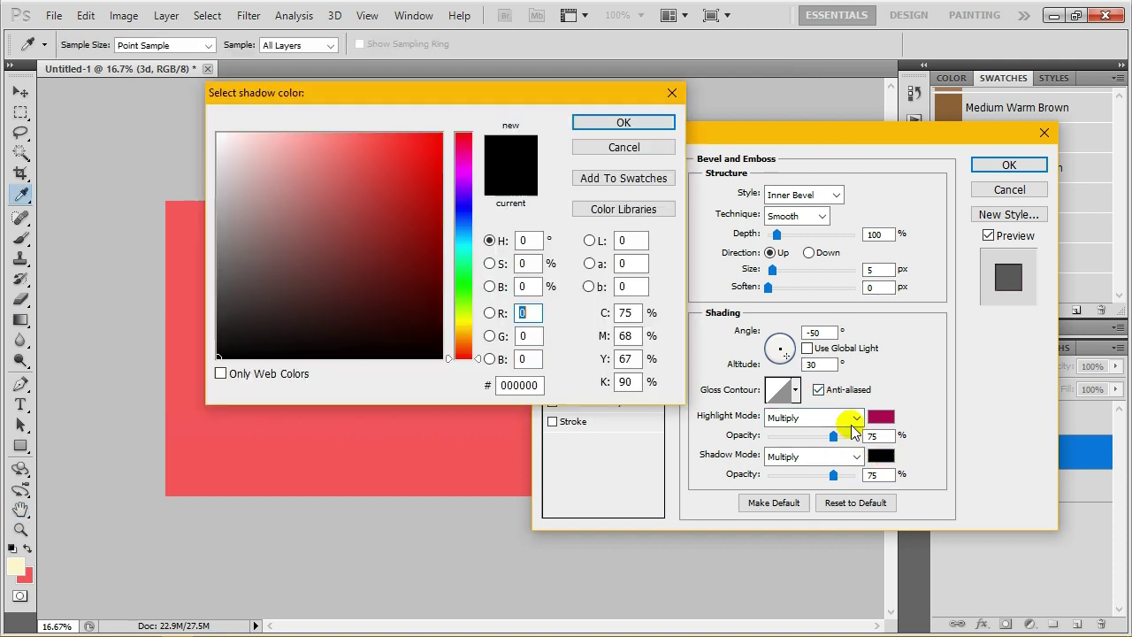
{"action": "left_click", "coordinate": [459, 155]}
{"action": "left_click", "coordinate": [308, 135]}
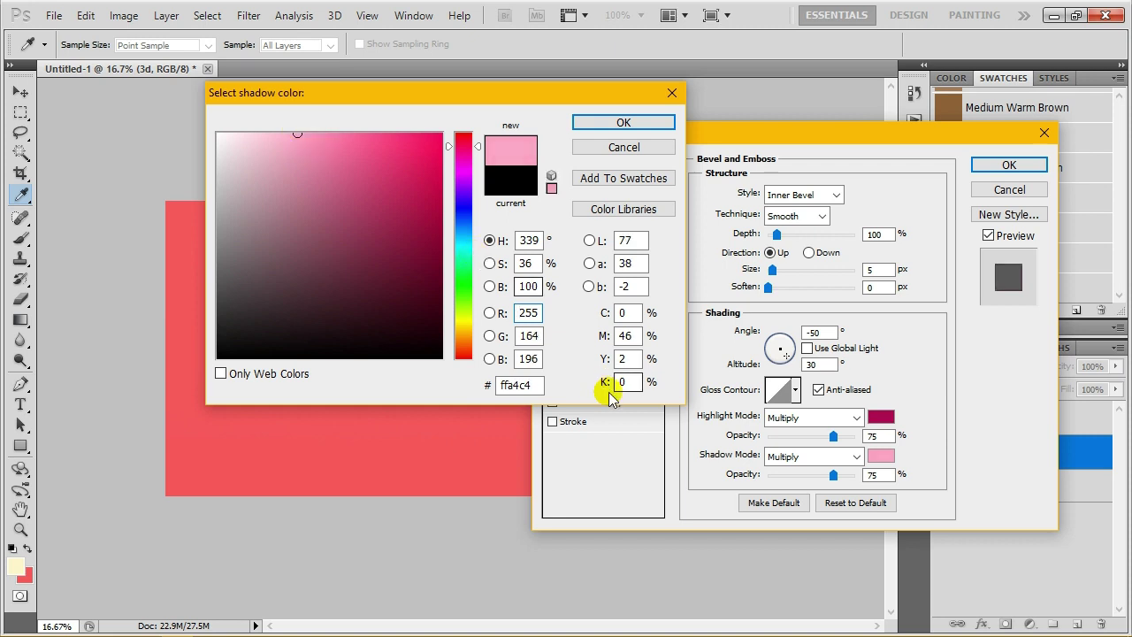
{"action": "double_click", "coordinate": [522, 386]}
{"action": "left_click", "coordinate": [522, 389]}
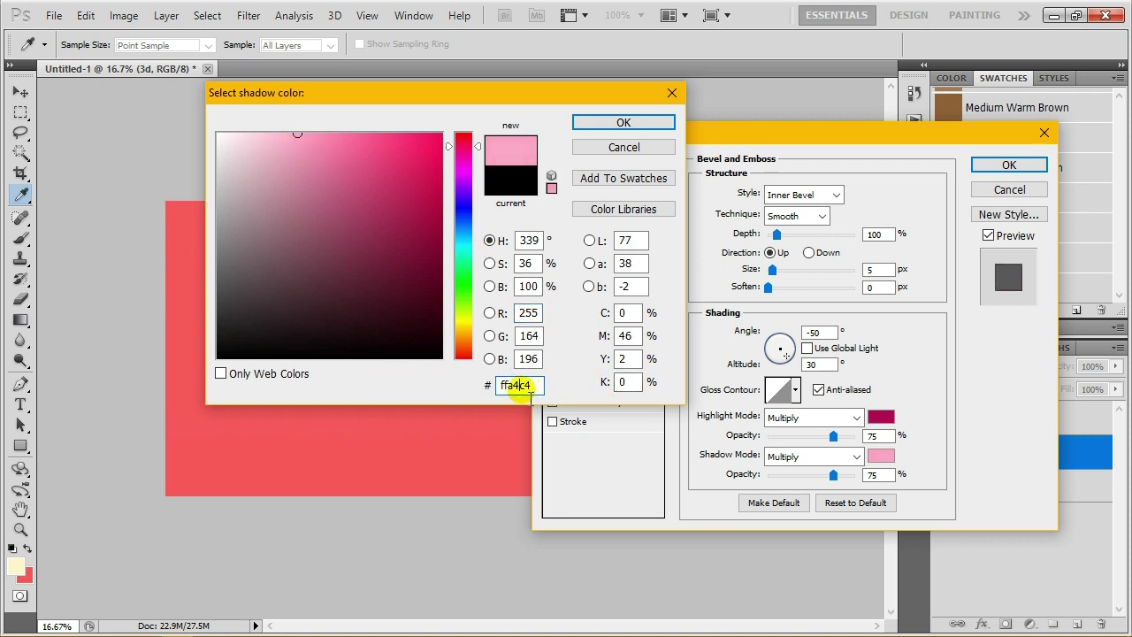
{"action": "left_click", "coordinate": [630, 121]}
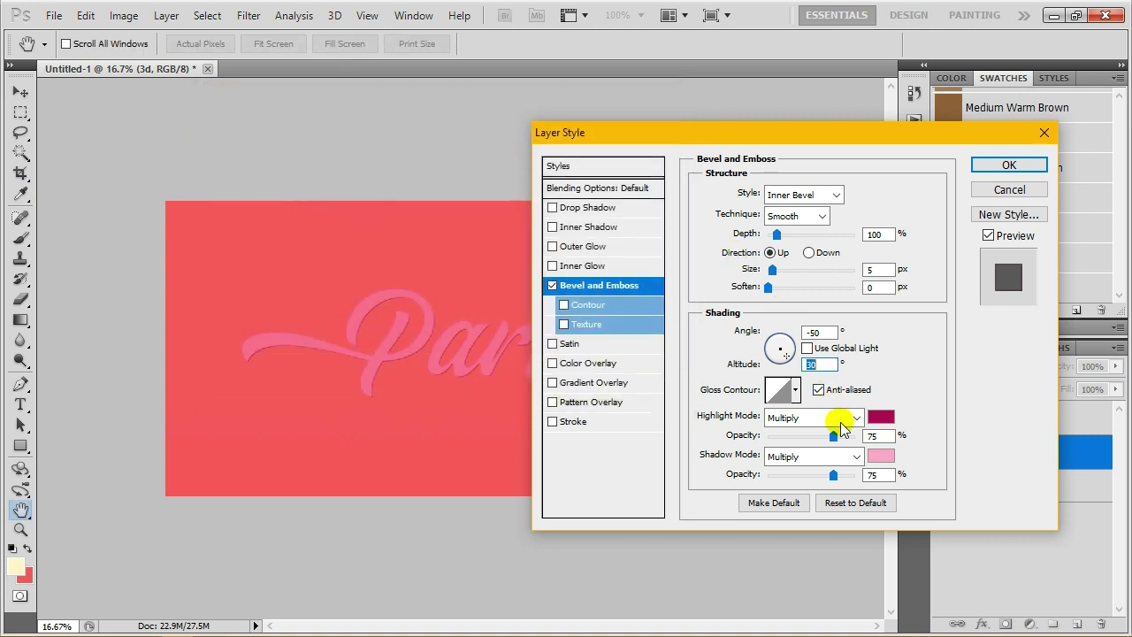
{"action": "left_click", "coordinate": [856, 455]}
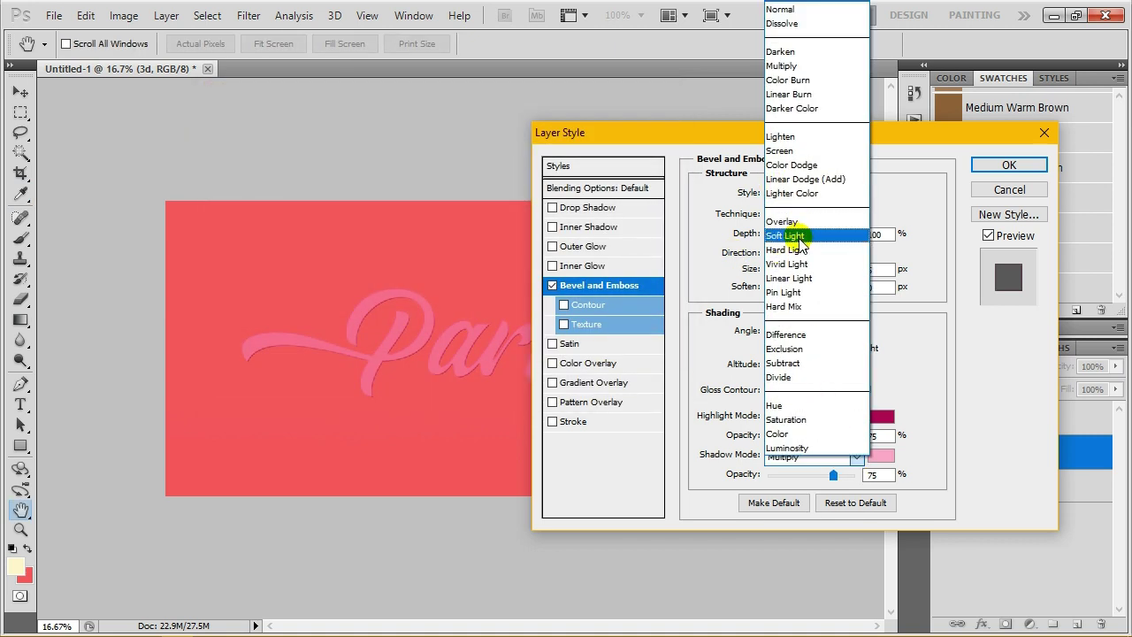
{"action": "left_click", "coordinate": [783, 151]}
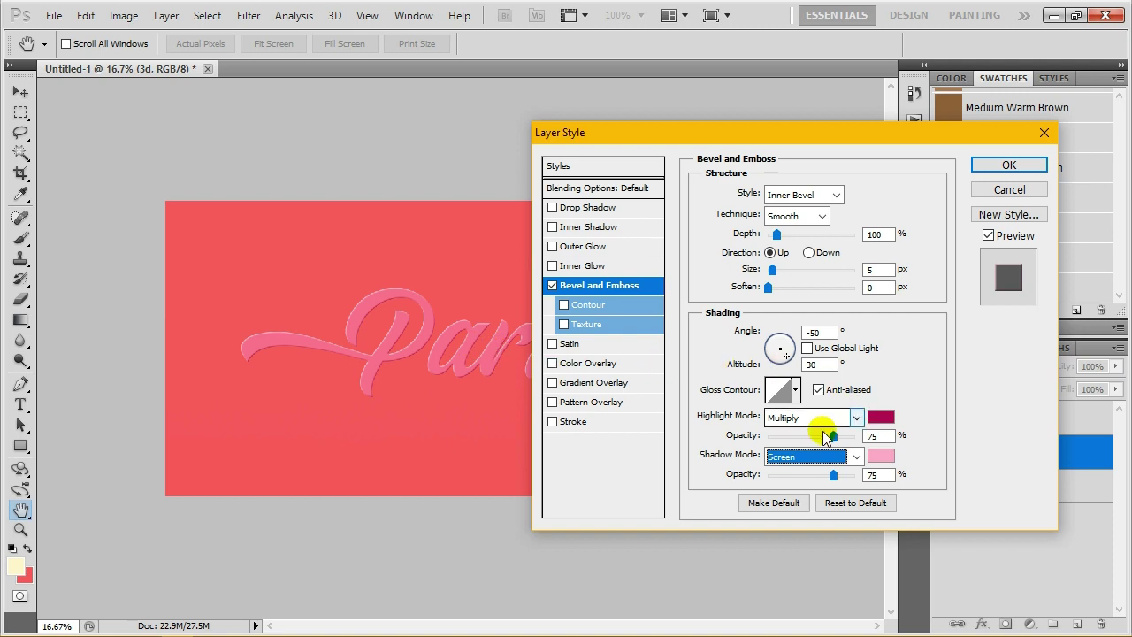
Raise the highlight opacity to 83% and apply the bevel style.
{"action": "left_click_drag", "start_coordinate": [833, 439], "coordinate": [840, 436]}
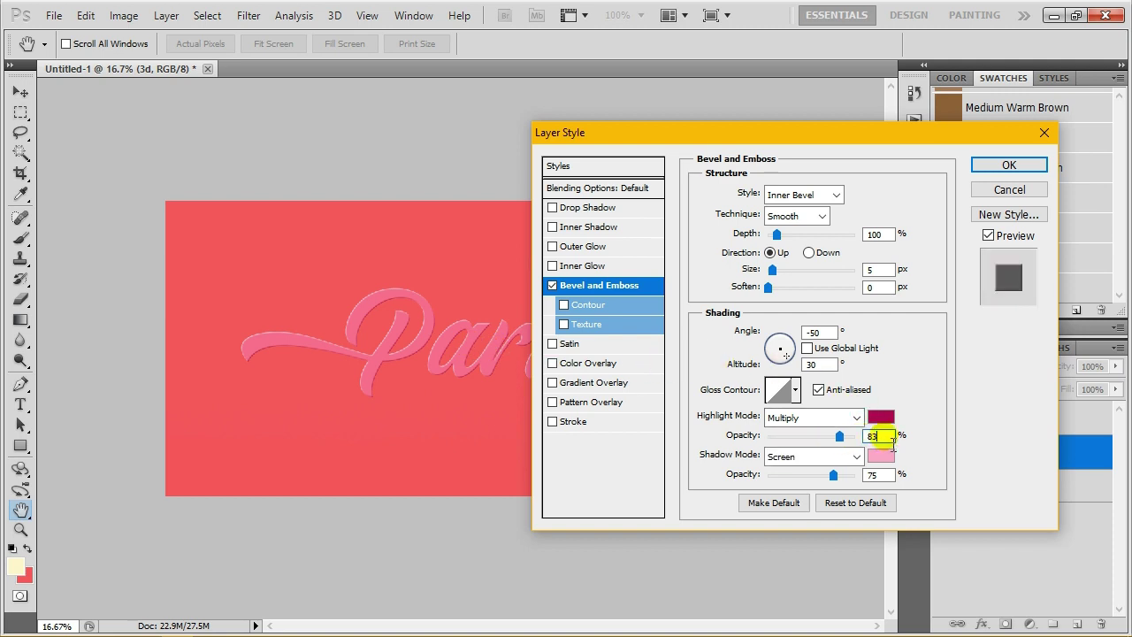
{"action": "left_click", "coordinate": [878, 436]}
{"action": "left_click", "coordinate": [1009, 166]}
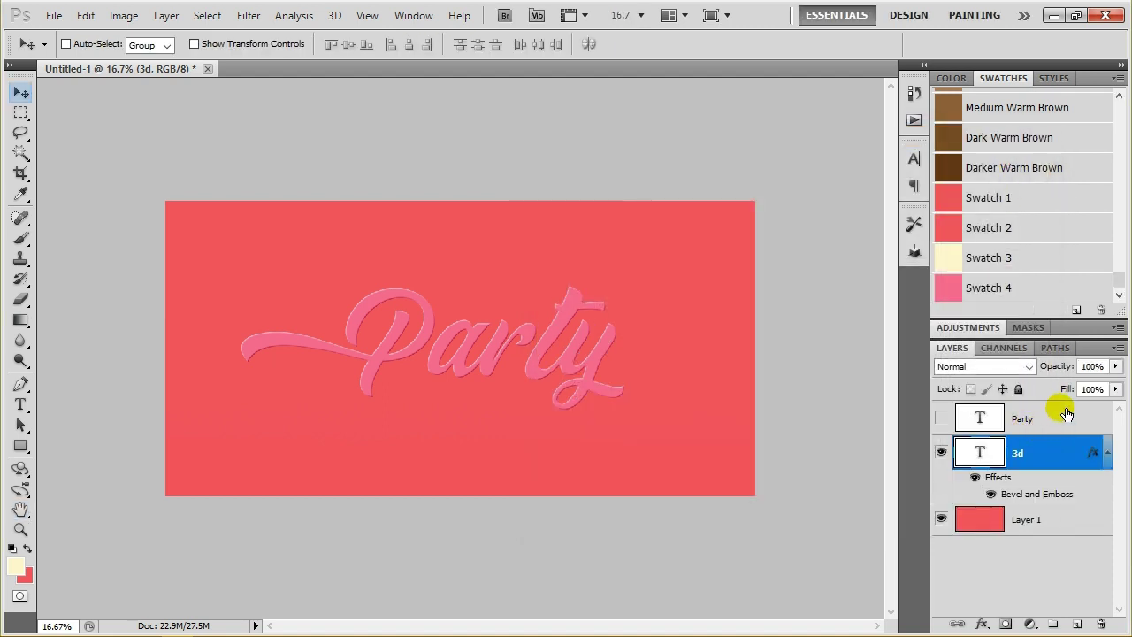
Show the cream Party layer again above the pink 3d layer.
{"action": "left_click", "coordinate": [1067, 413]}
{"action": "left_click", "coordinate": [941, 418]}
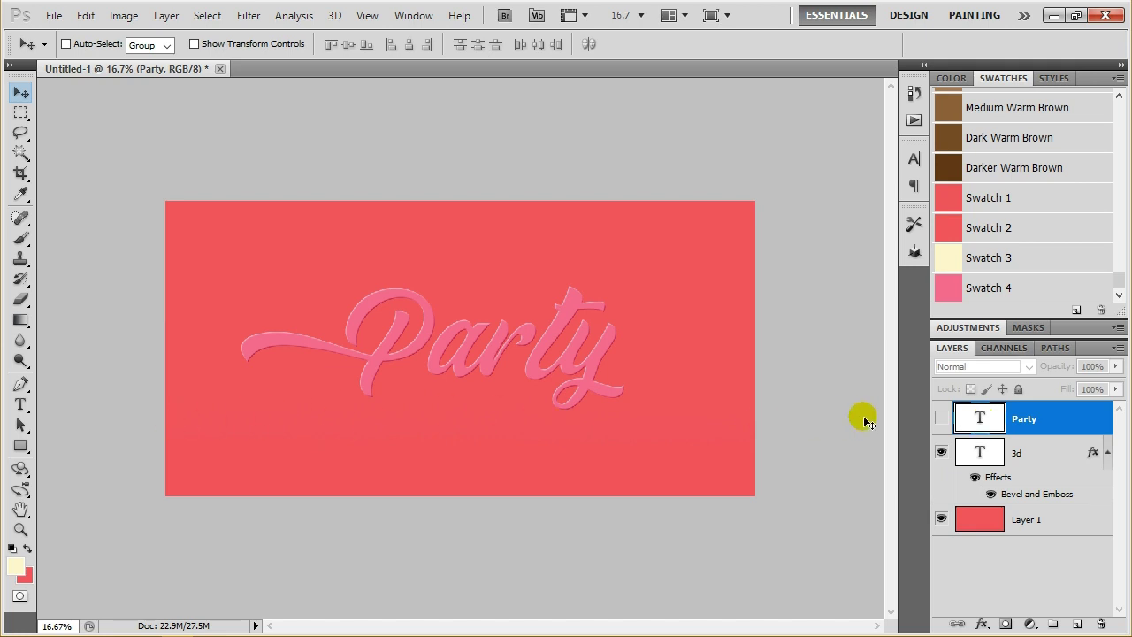
{"action": "left_click", "coordinate": [1037, 453]}
{"action": "left_click", "coordinate": [942, 418]}
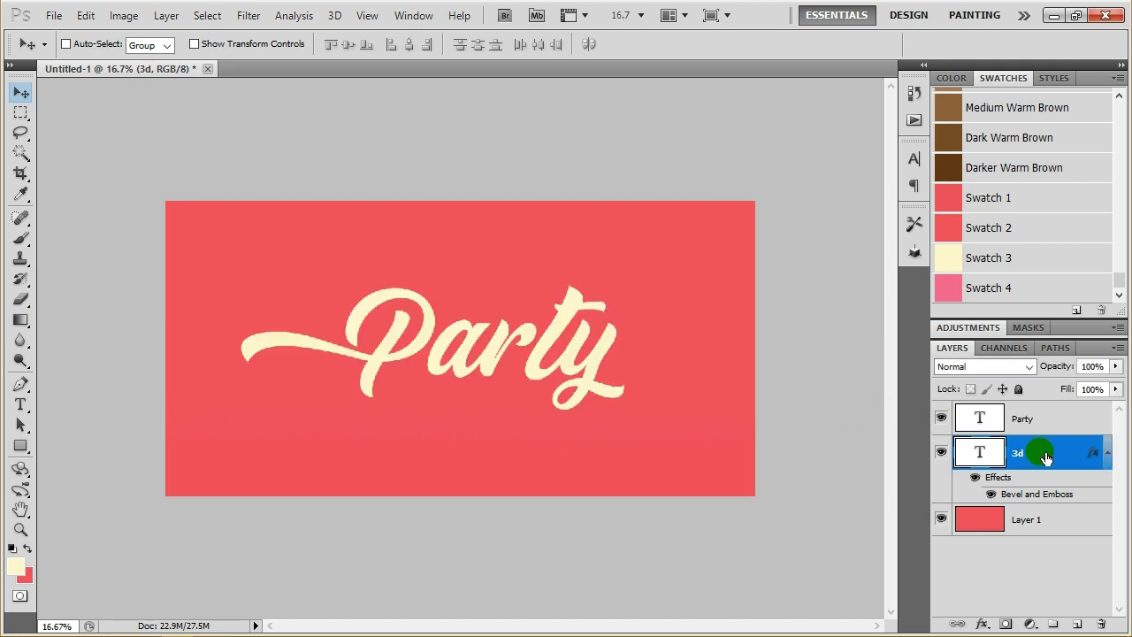
Collapse the 3d layer's effects list and set its anti-aliasing to Strong.
{"action": "left_click", "coordinate": [1106, 453]}
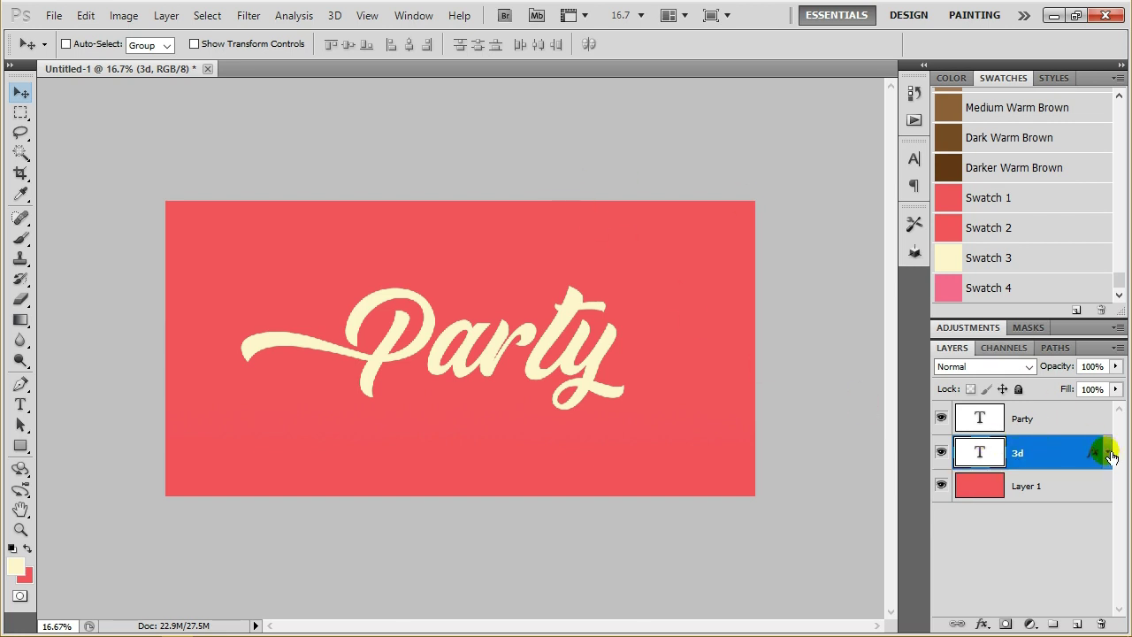
{"action": "right_click", "coordinate": [1026, 451]}
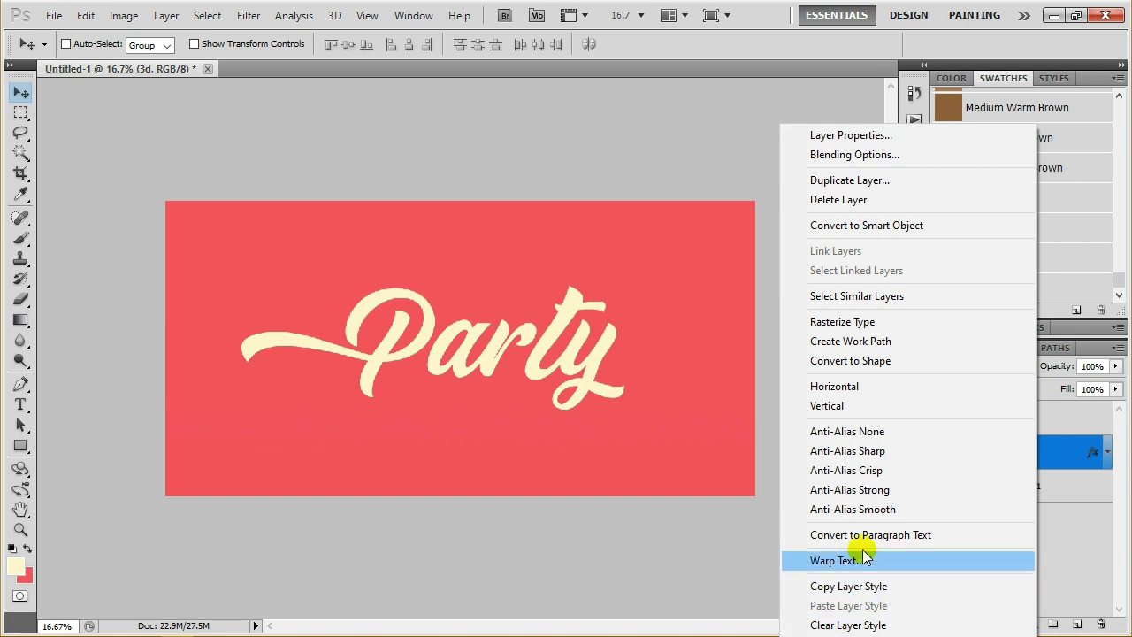
{"action": "left_click", "coordinate": [865, 490]}
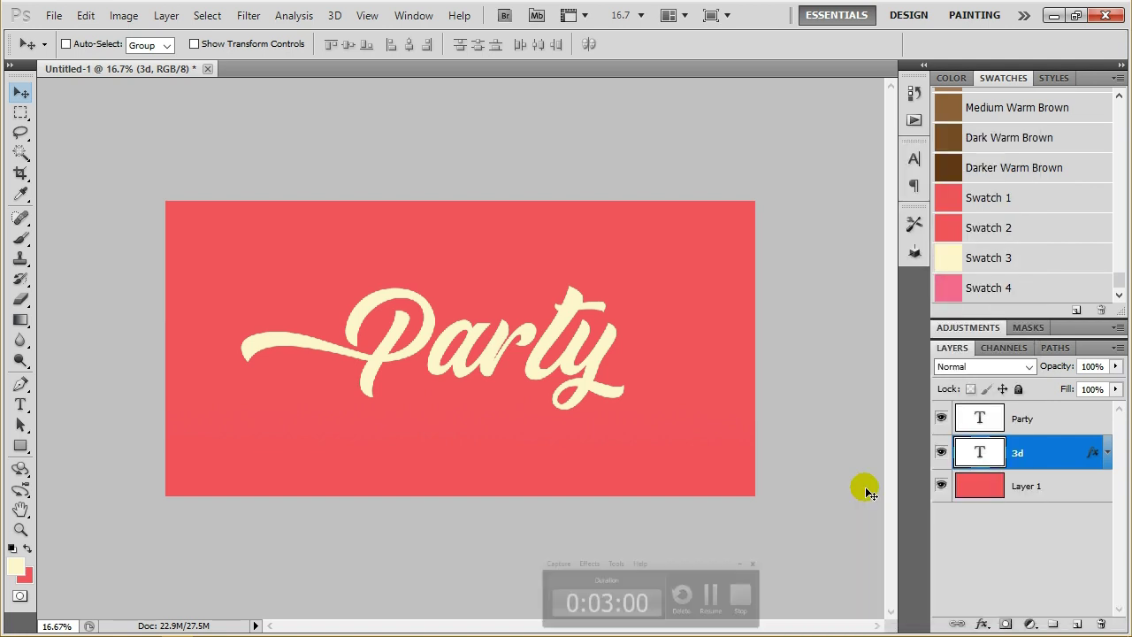
{"action": "right_click", "coordinate": [1055, 453]}
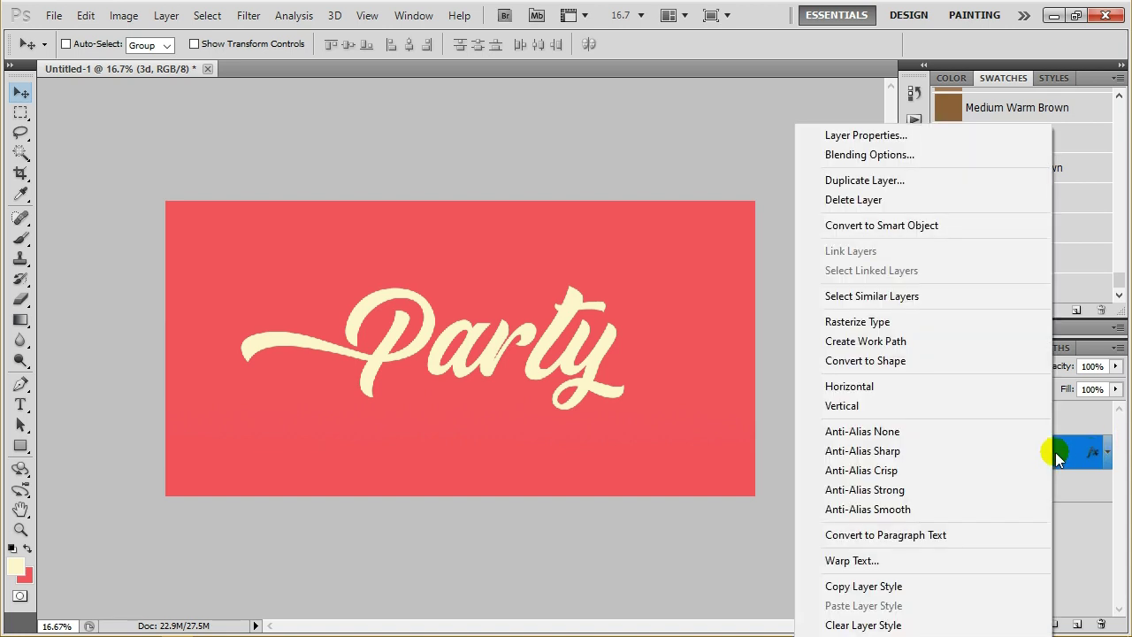
{"action": "left_click", "coordinate": [1062, 452]}
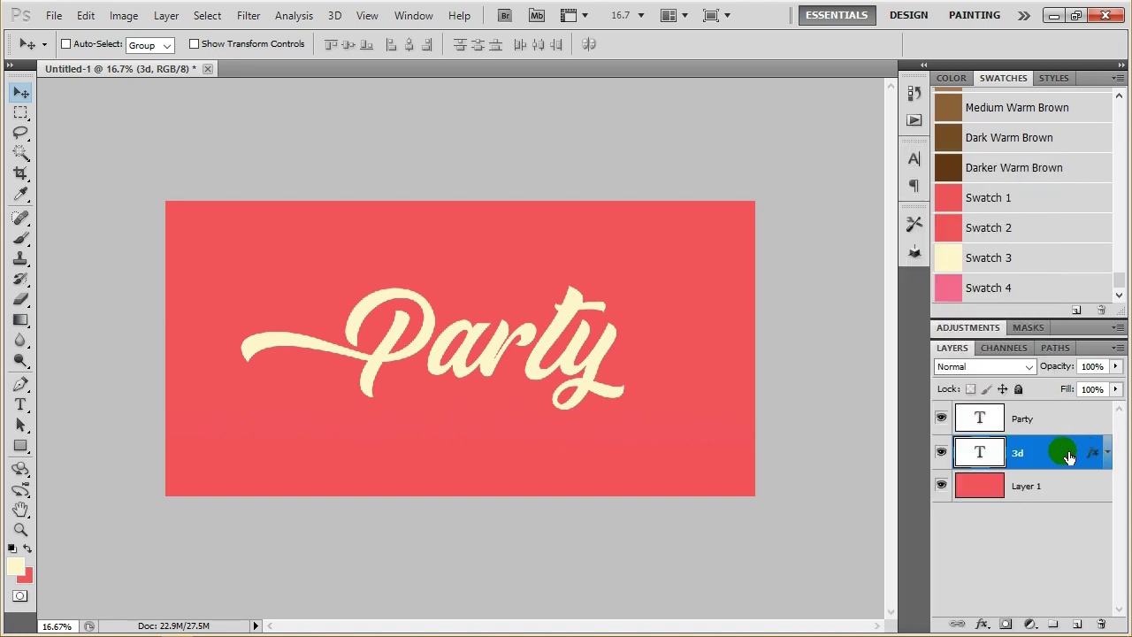
{"action": "right_click", "coordinate": [998, 454]}
{"action": "left_click", "coordinate": [1039, 455]}
Rasterize the 3d text layer via Layer > Rasterize > Type.
{"action": "left_click", "coordinate": [166, 15]}
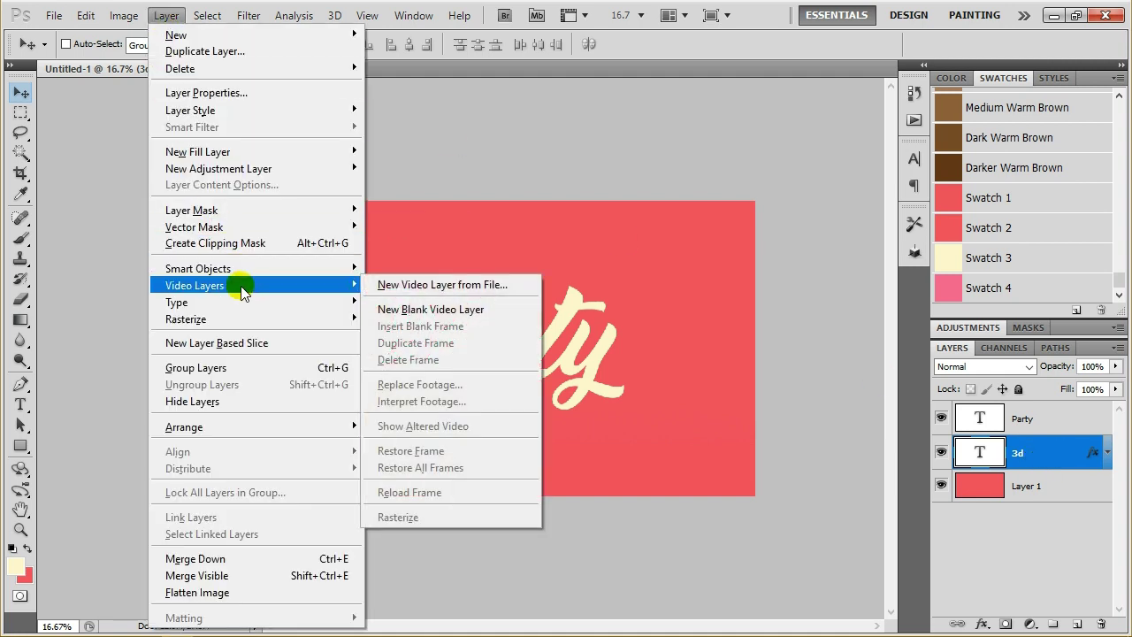
{"action": "mouse_move", "coordinate": [185, 319]}
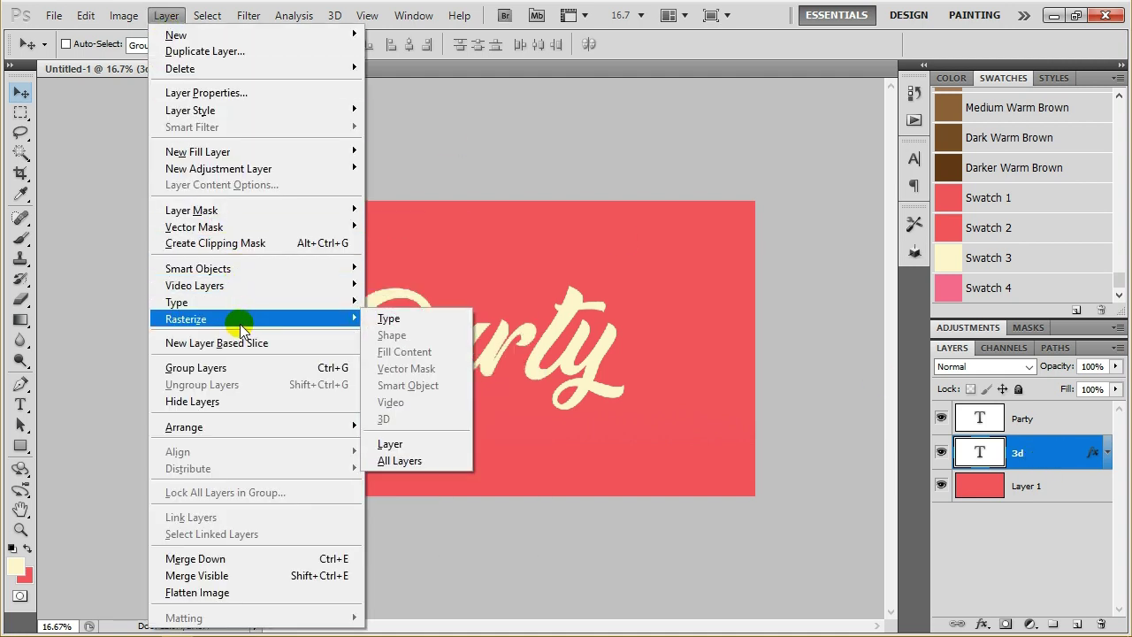
{"action": "left_click", "coordinate": [405, 323]}
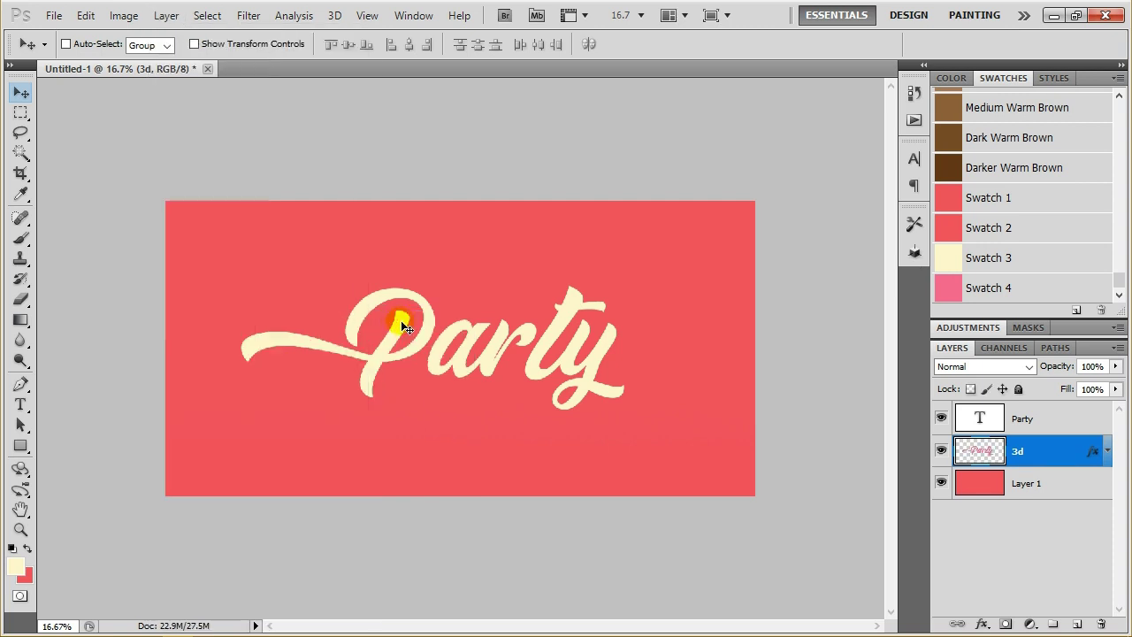
{"action": "left_click", "coordinate": [941, 417]}
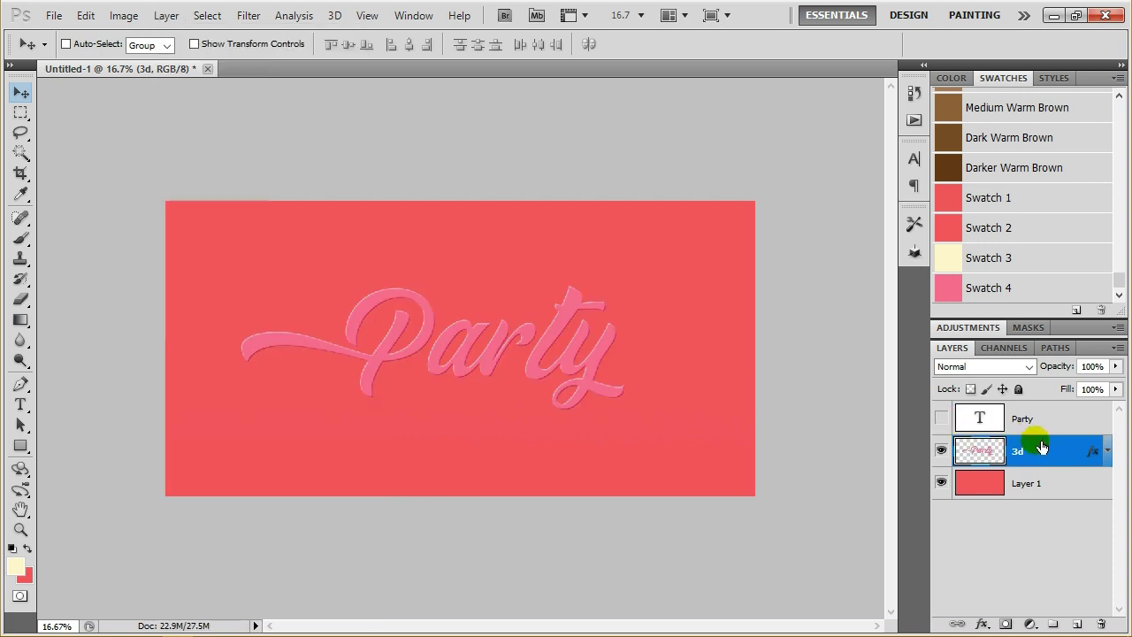
{"action": "right_click", "coordinate": [1049, 447]}
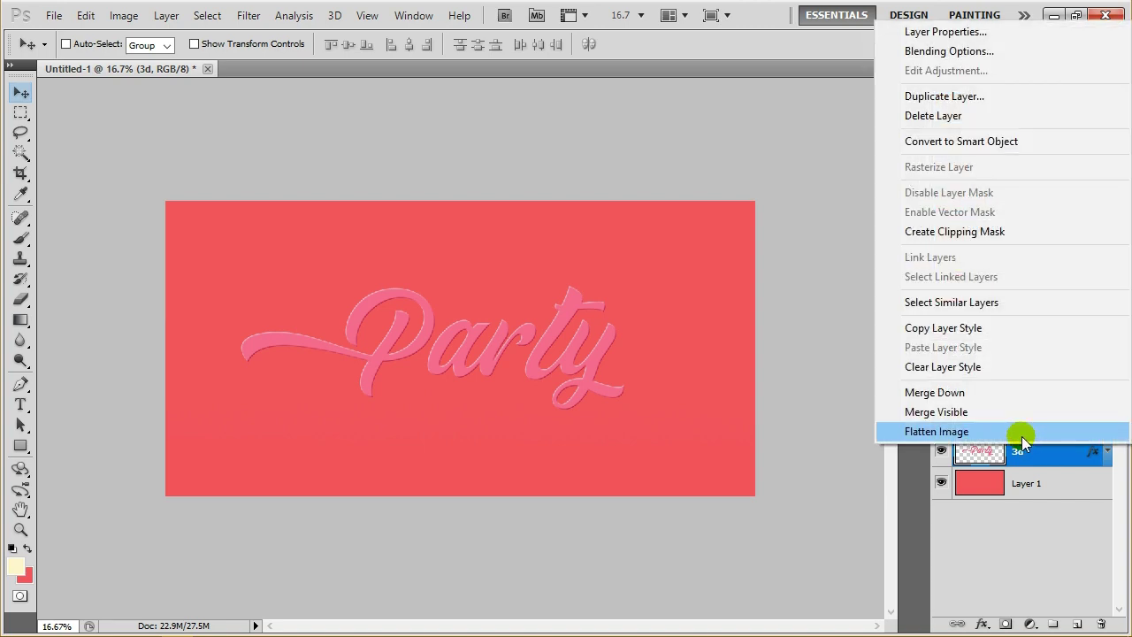
{"action": "left_click", "coordinate": [942, 51]}
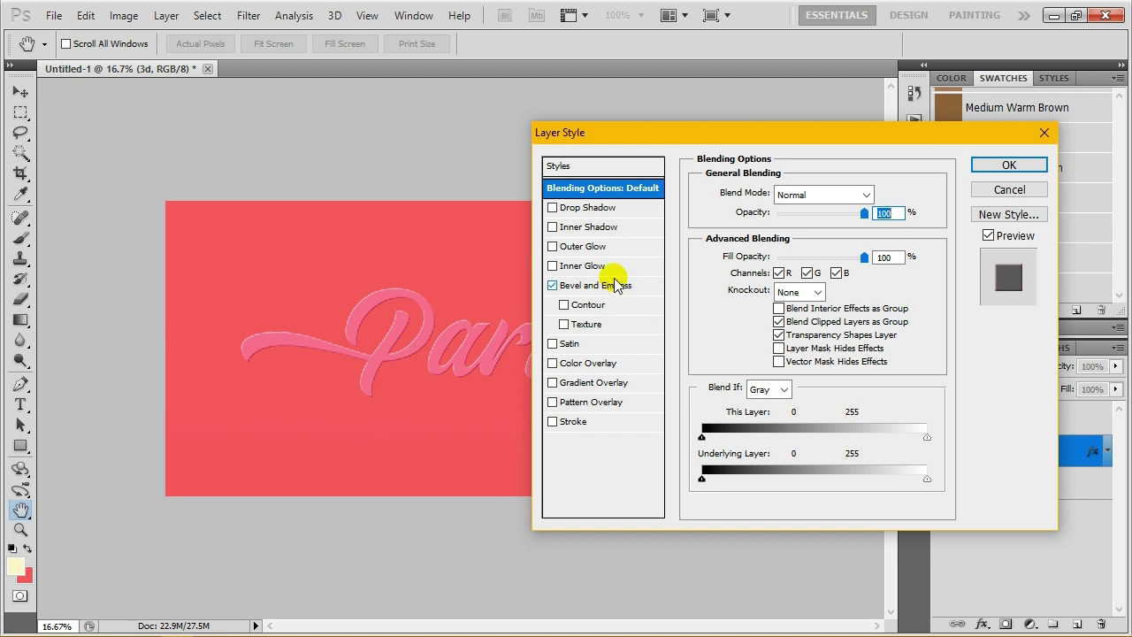
{"action": "left_click", "coordinate": [1038, 163]}
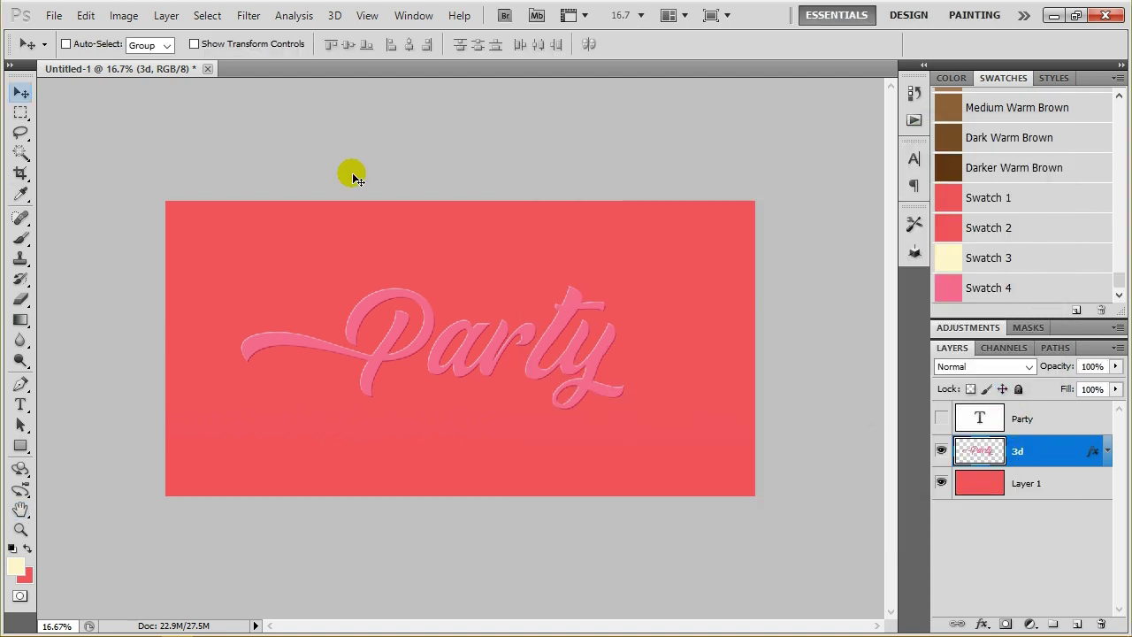
Rasterize all layers, show Party again, and reopen 3d's Blending Options.
{"action": "left_click", "coordinate": [170, 17]}
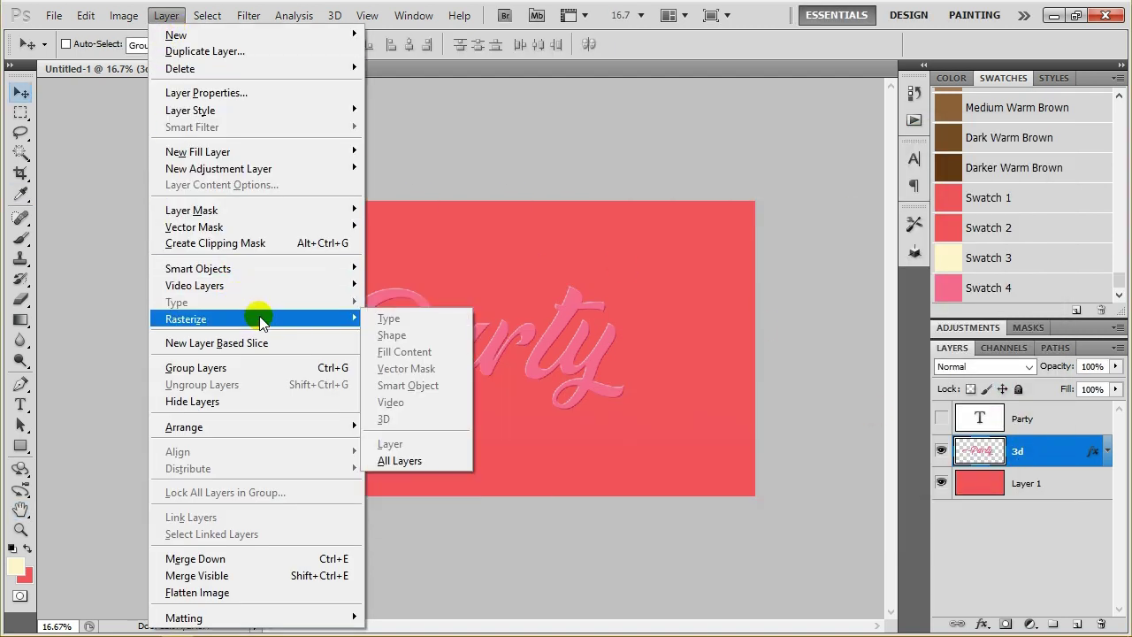
{"action": "mouse_move", "coordinate": [185, 318]}
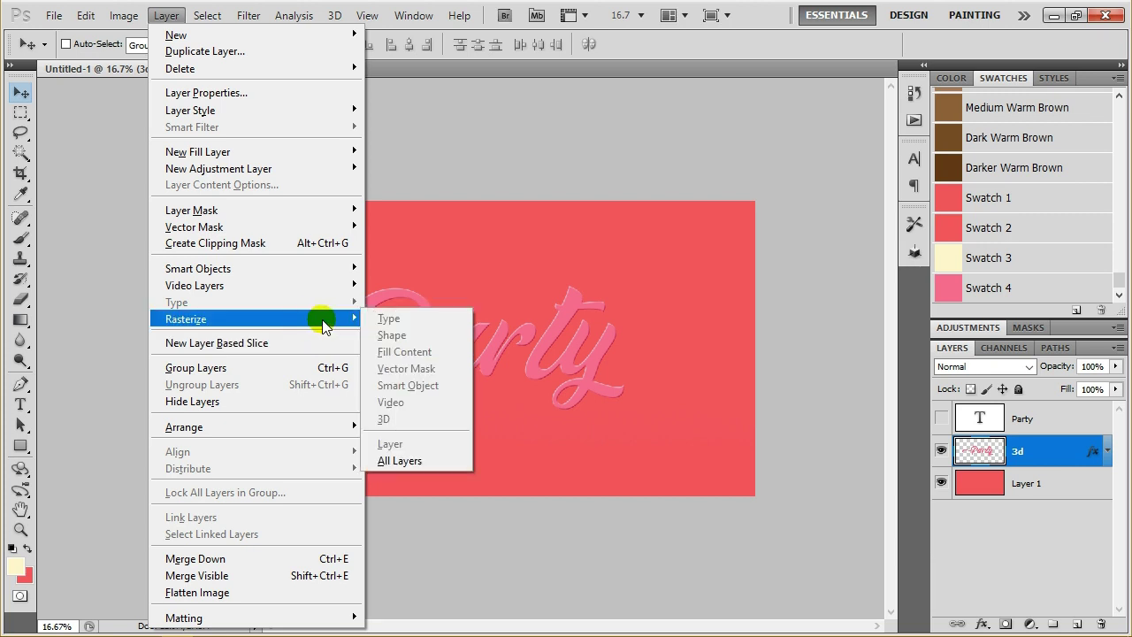
{"action": "left_click", "coordinate": [400, 461]}
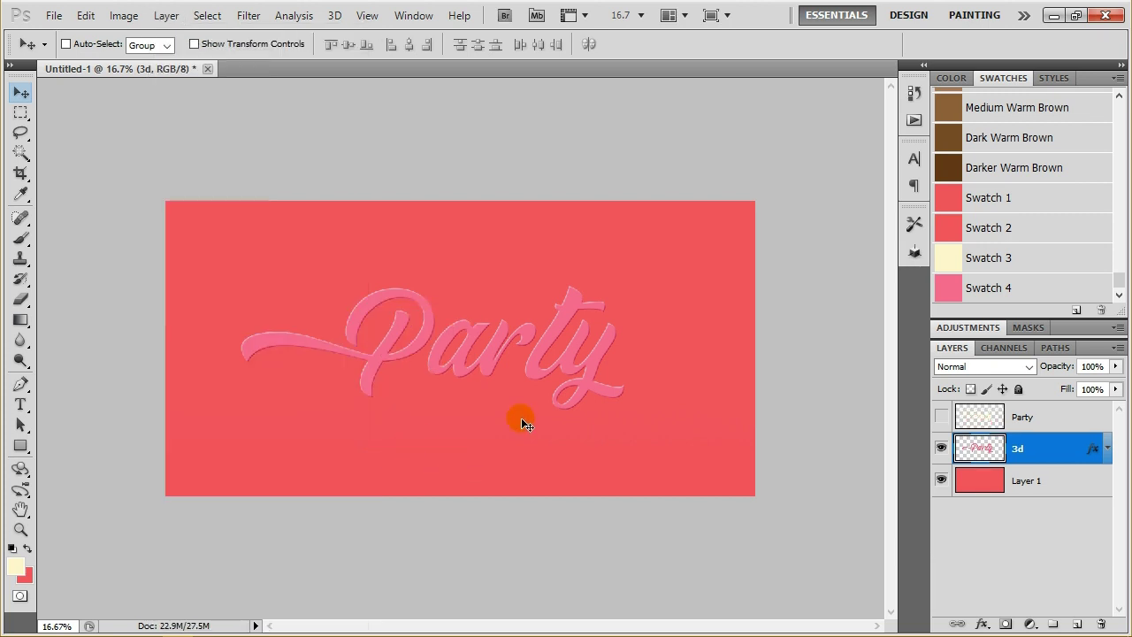
{"action": "left_click", "coordinate": [942, 416]}
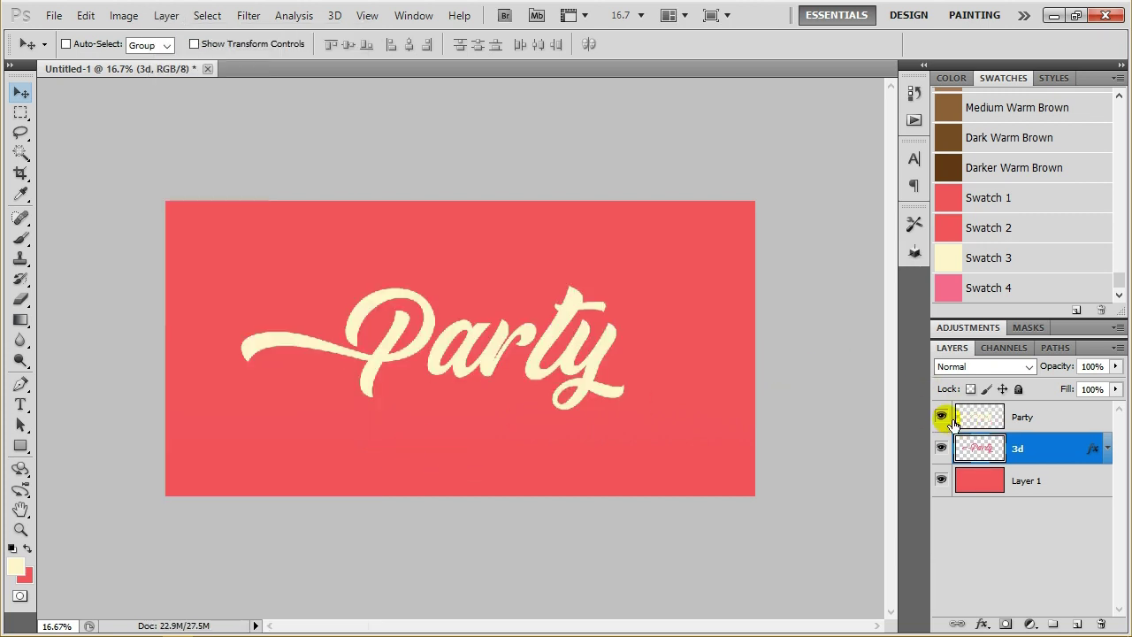
{"action": "right_click", "coordinate": [1043, 442]}
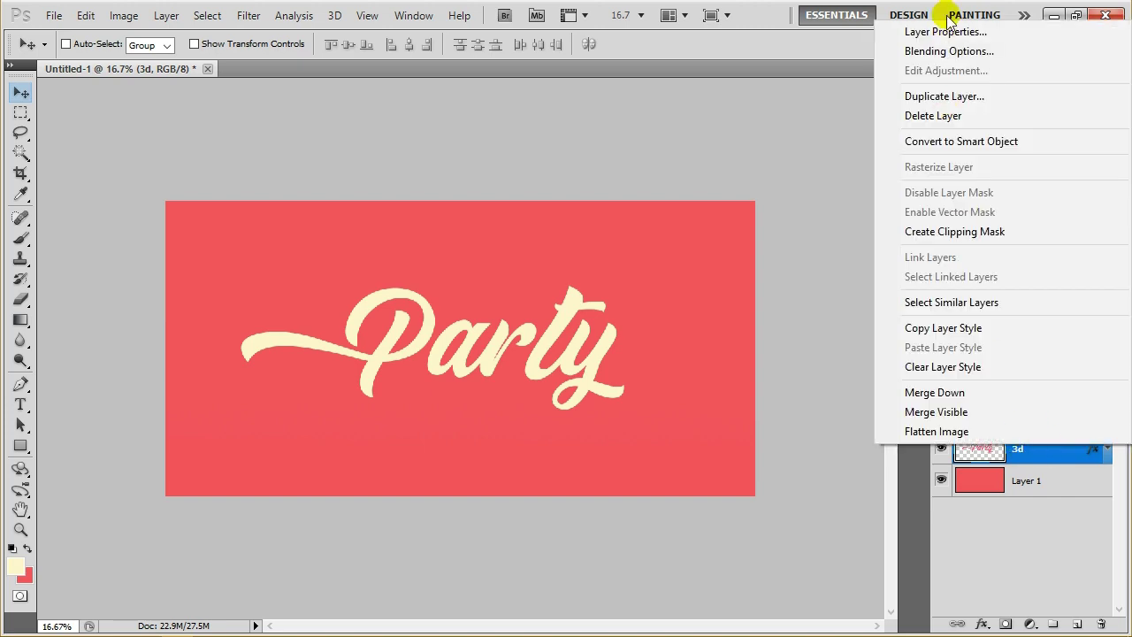
{"action": "left_click", "coordinate": [955, 51]}
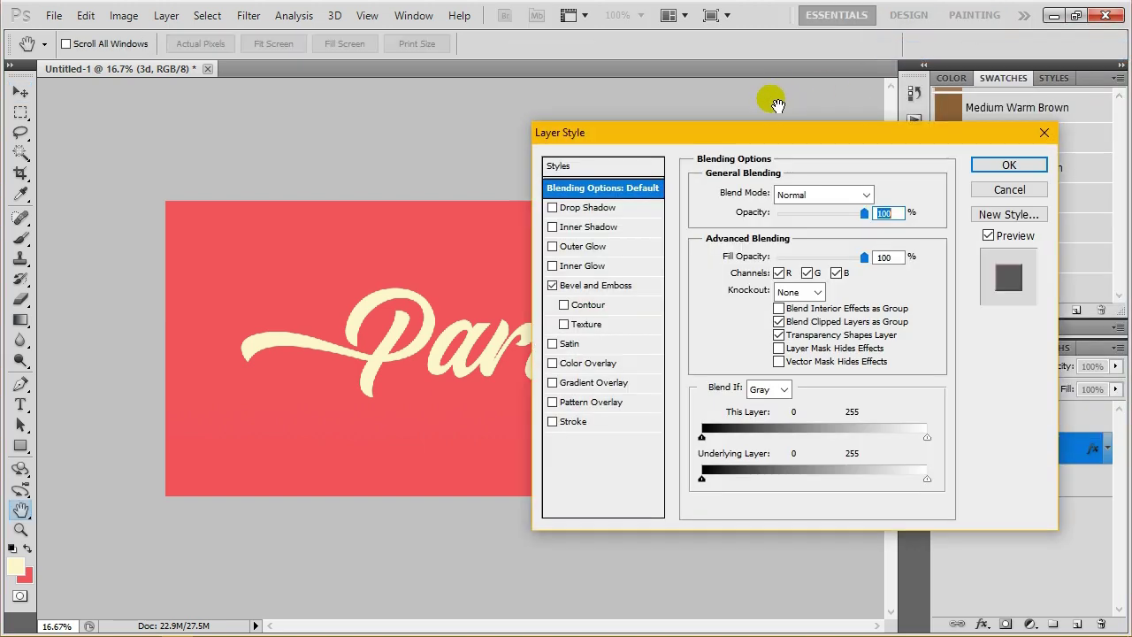
Close the bevel settings, then convert the 3d layer to a Smart Object and rasterize it.
{"action": "left_click", "coordinate": [566, 288]}
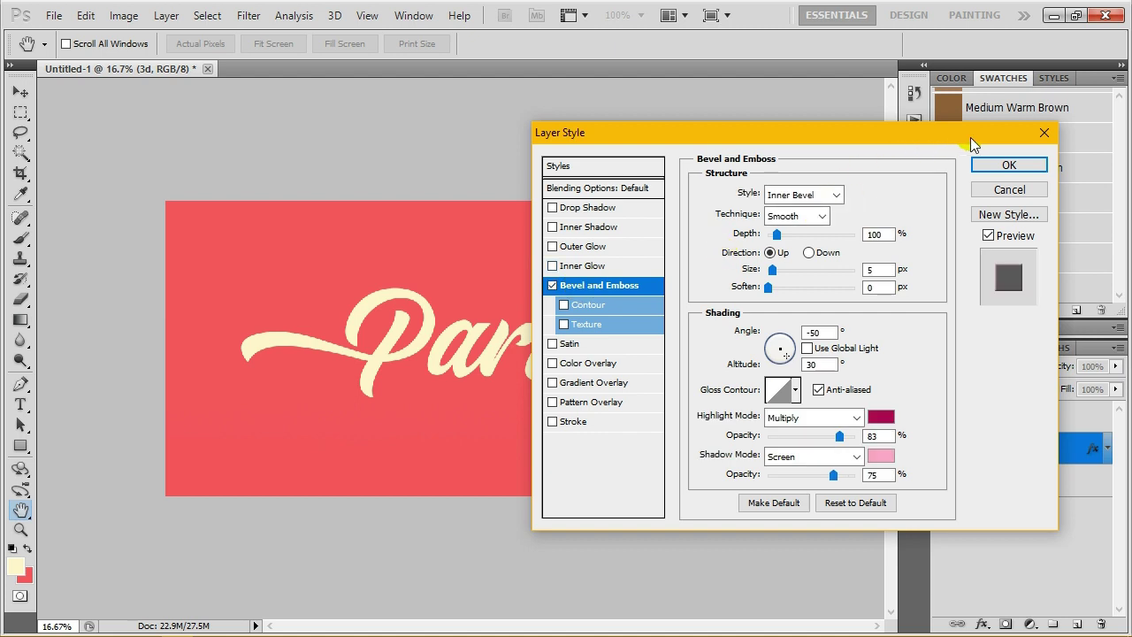
{"action": "left_click", "coordinate": [1024, 161]}
{"action": "right_click", "coordinate": [1031, 438]}
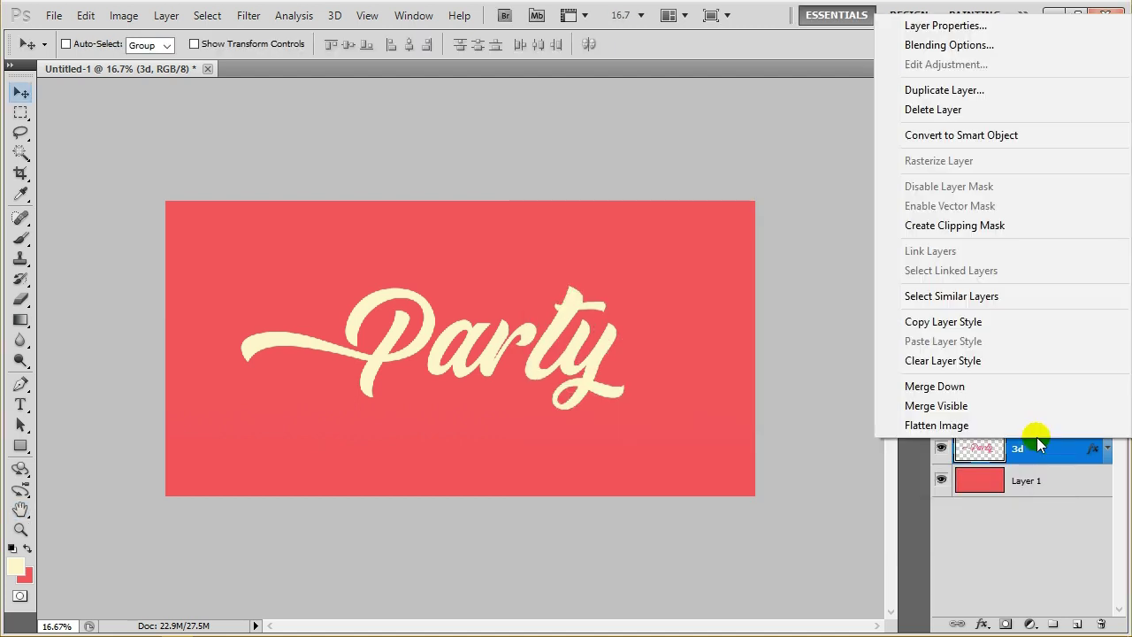
{"action": "left_click", "coordinate": [934, 137]}
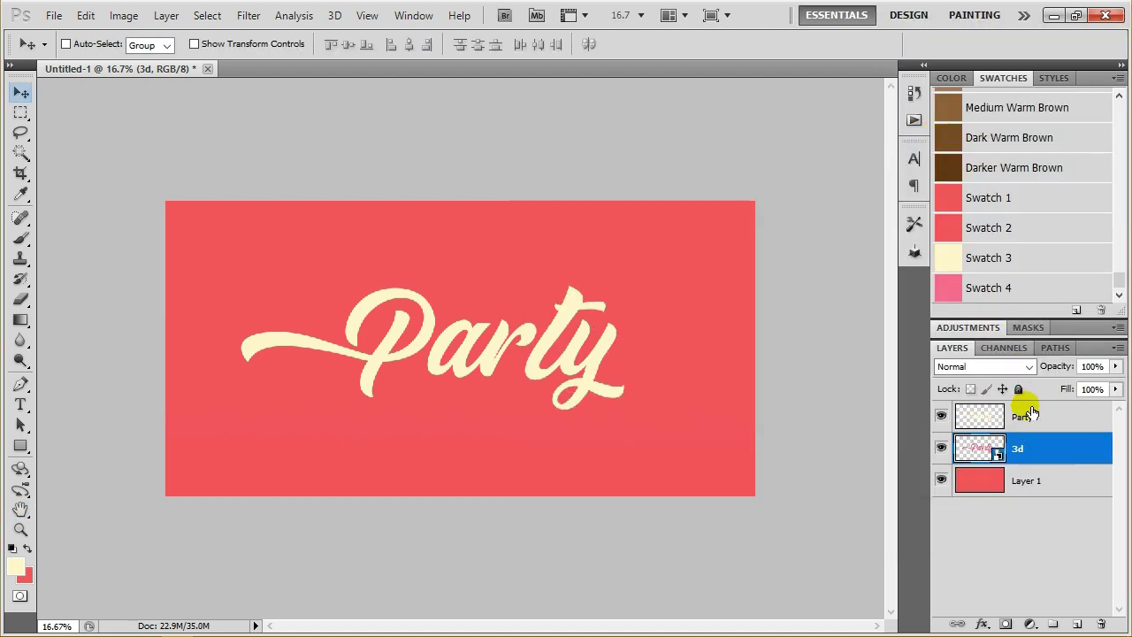
{"action": "right_click", "coordinate": [1062, 452]}
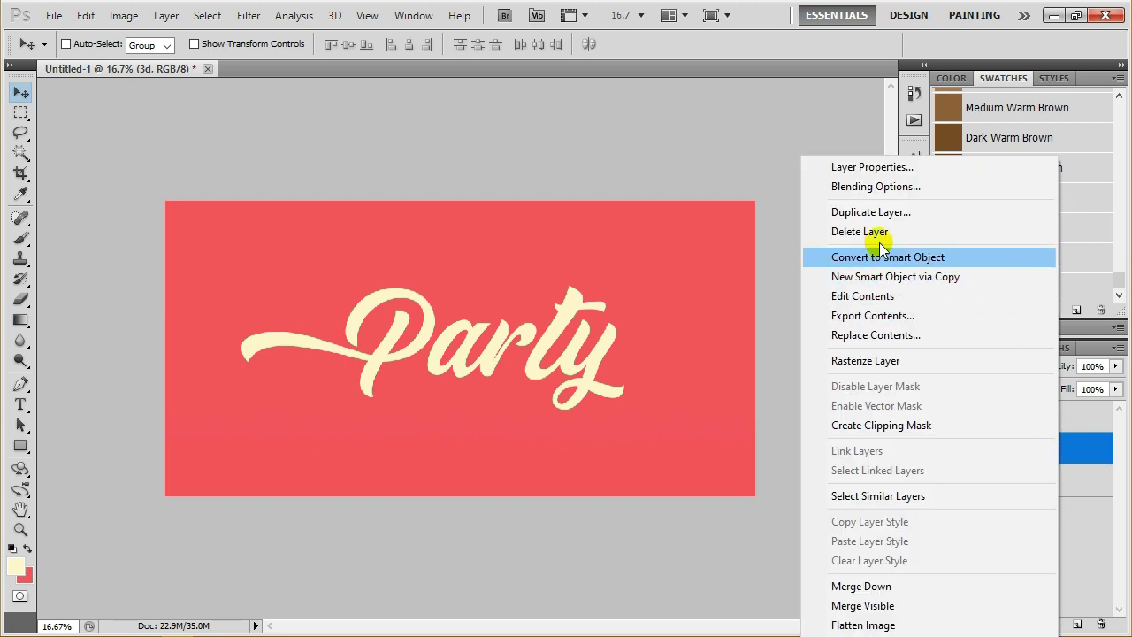
{"action": "left_click", "coordinate": [884, 360]}
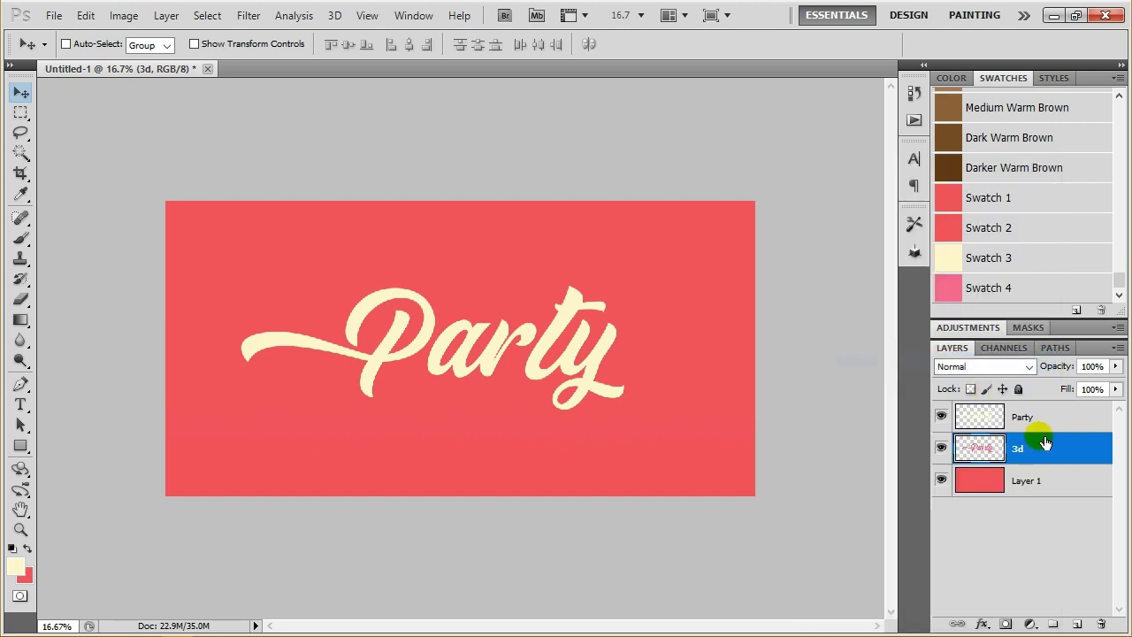
Open the 3d layer's Blending Options and close them with OK.
{"action": "right_click", "coordinate": [1057, 451]}
{"action": "left_click", "coordinate": [924, 57]}
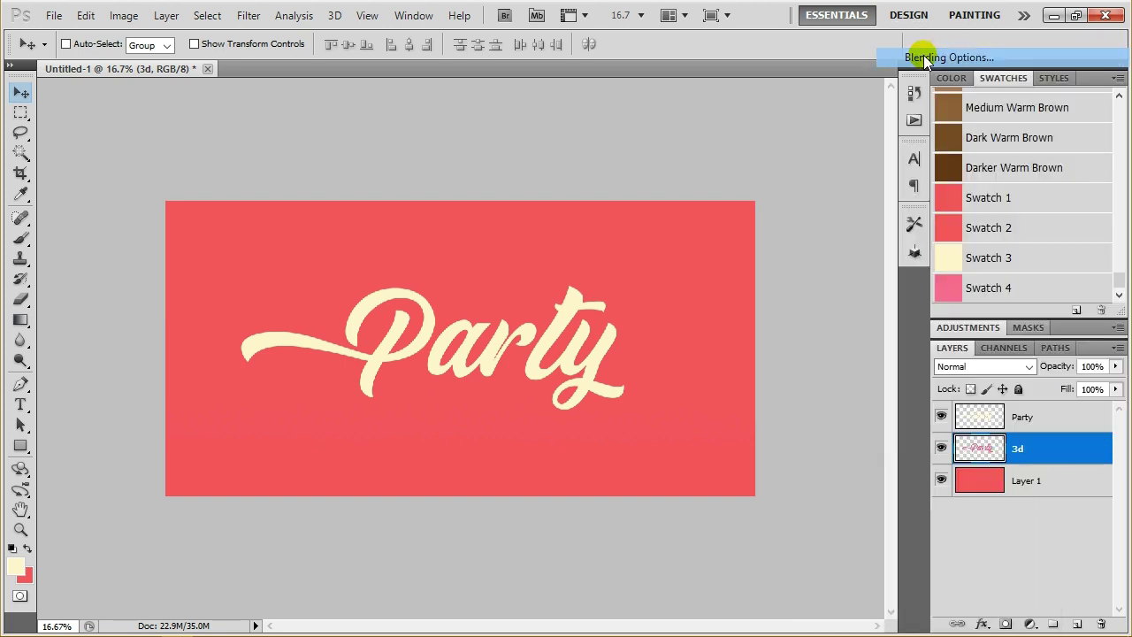
{"action": "key", "text": "h"}
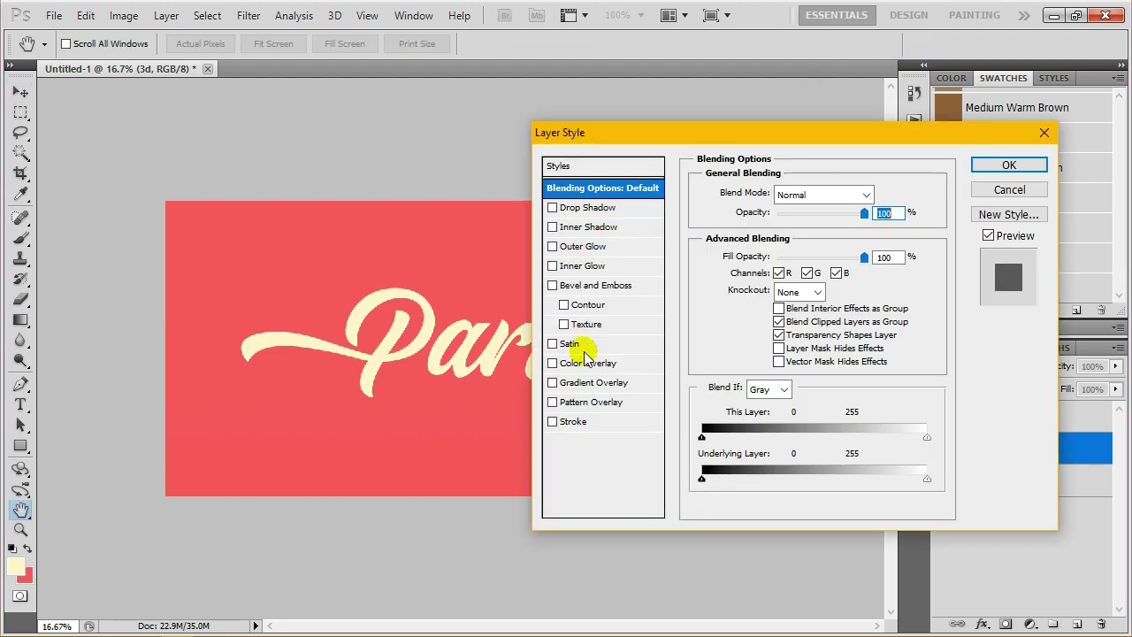
{"action": "left_click", "coordinate": [1010, 164]}
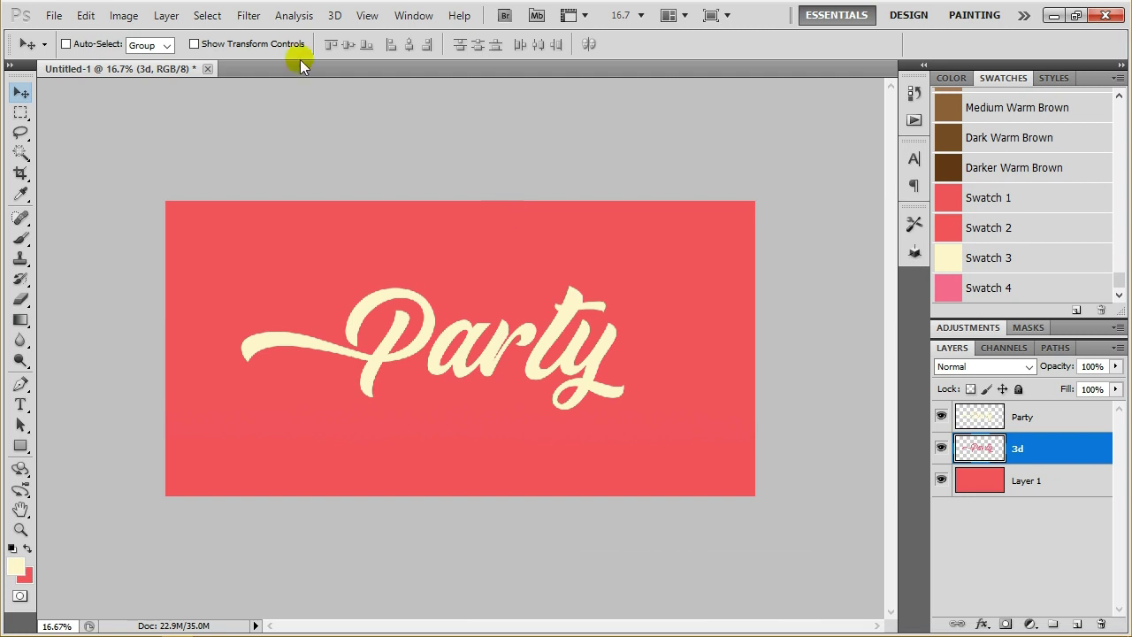
Select the 3d layer and show the Actions panel.
{"action": "left_click", "coordinate": [1044, 425]}
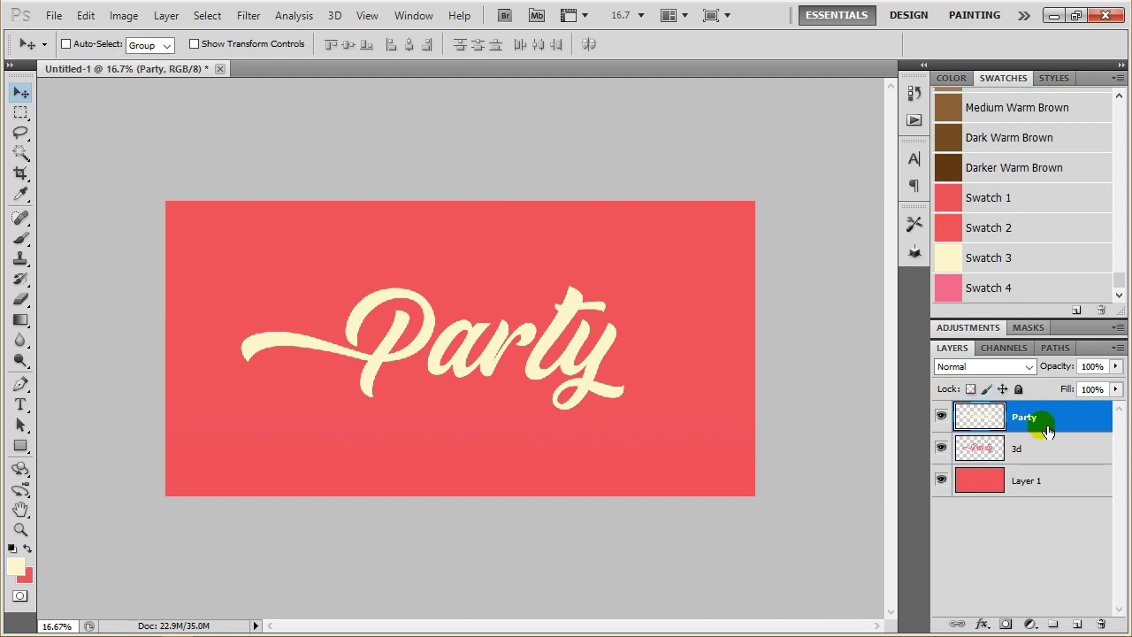
{"action": "left_click", "coordinate": [1049, 445]}
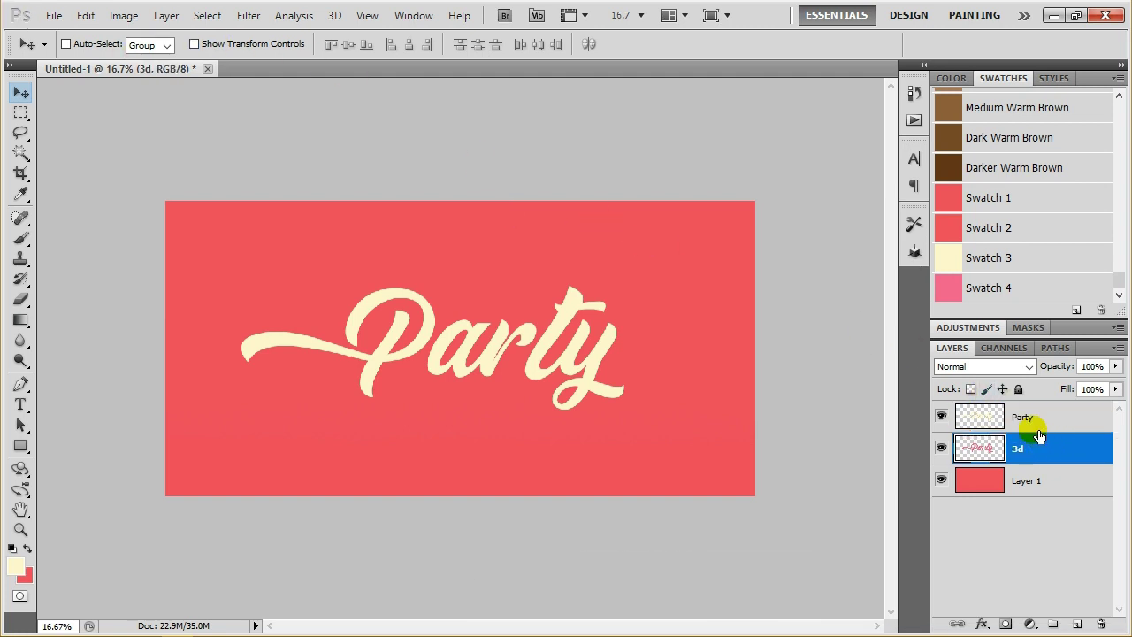
{"action": "left_click", "coordinate": [403, 16]}
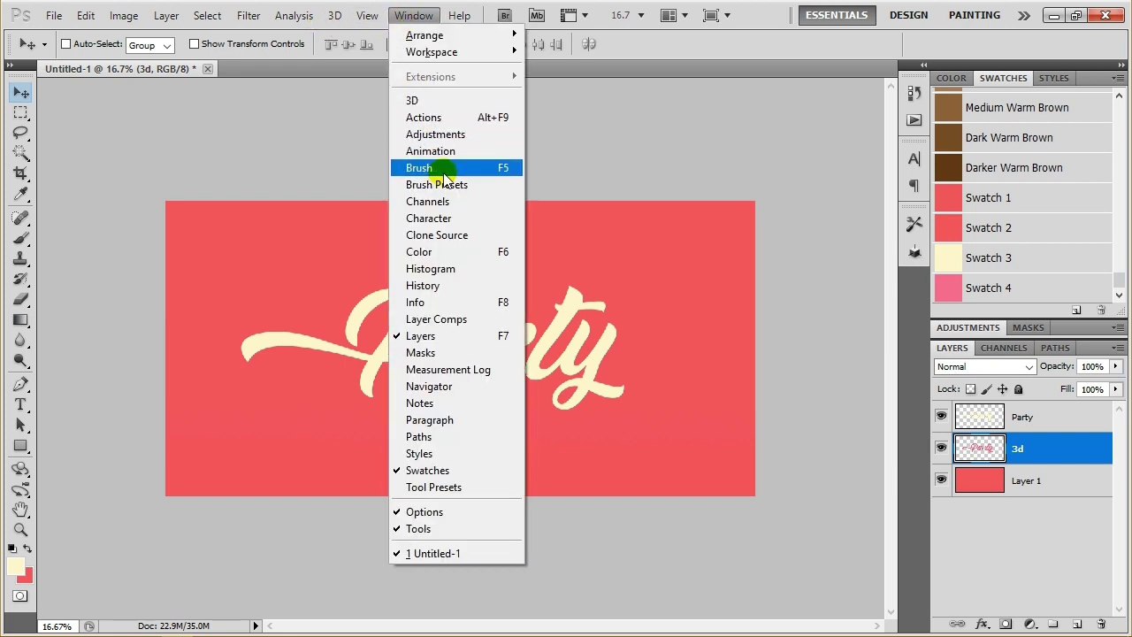
{"action": "left_click", "coordinate": [477, 118]}
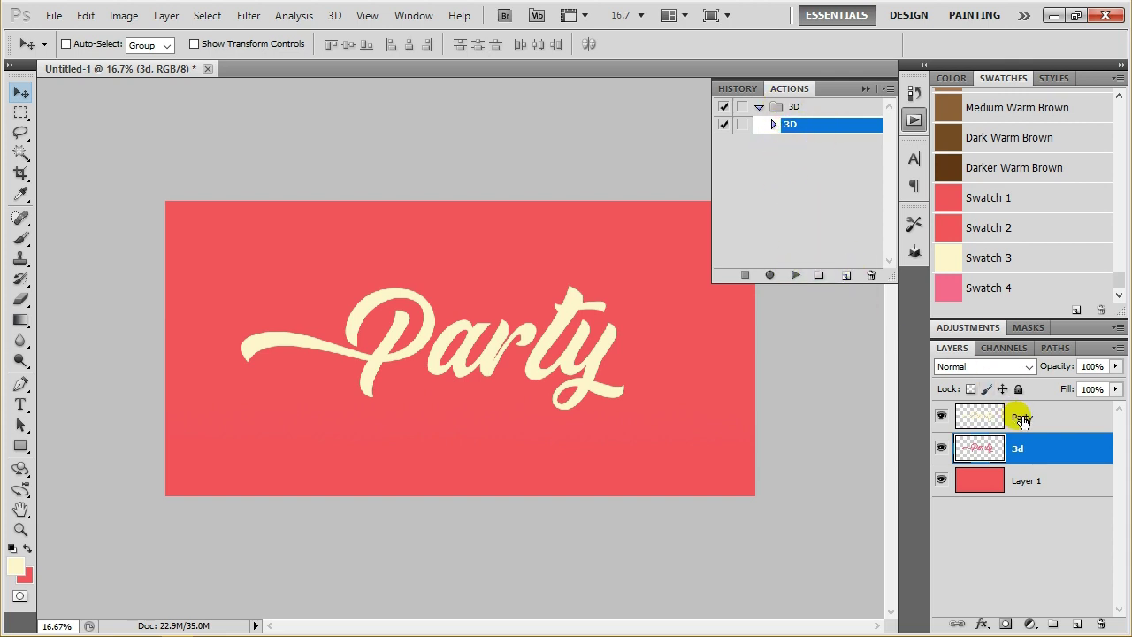
Play the 3D action repeatedly, stacking offset copies up to 3d copy 22.
{"action": "left_click", "coordinate": [792, 275]}
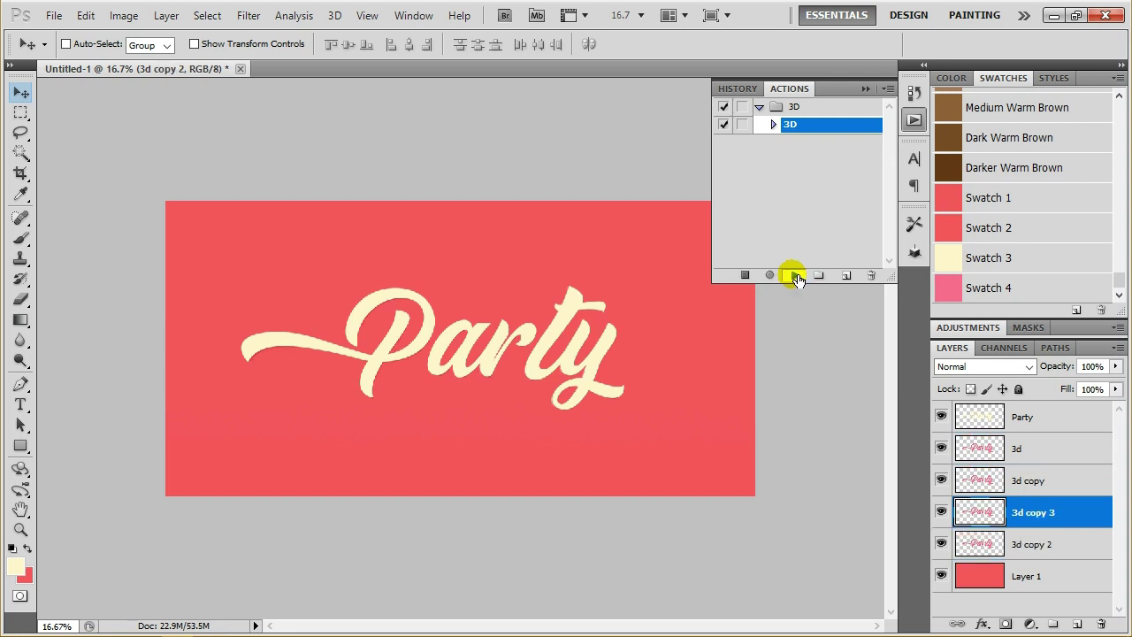
{"action": "left_click", "coordinate": [795, 276]}
{"action": "left_click", "coordinate": [795, 276]}
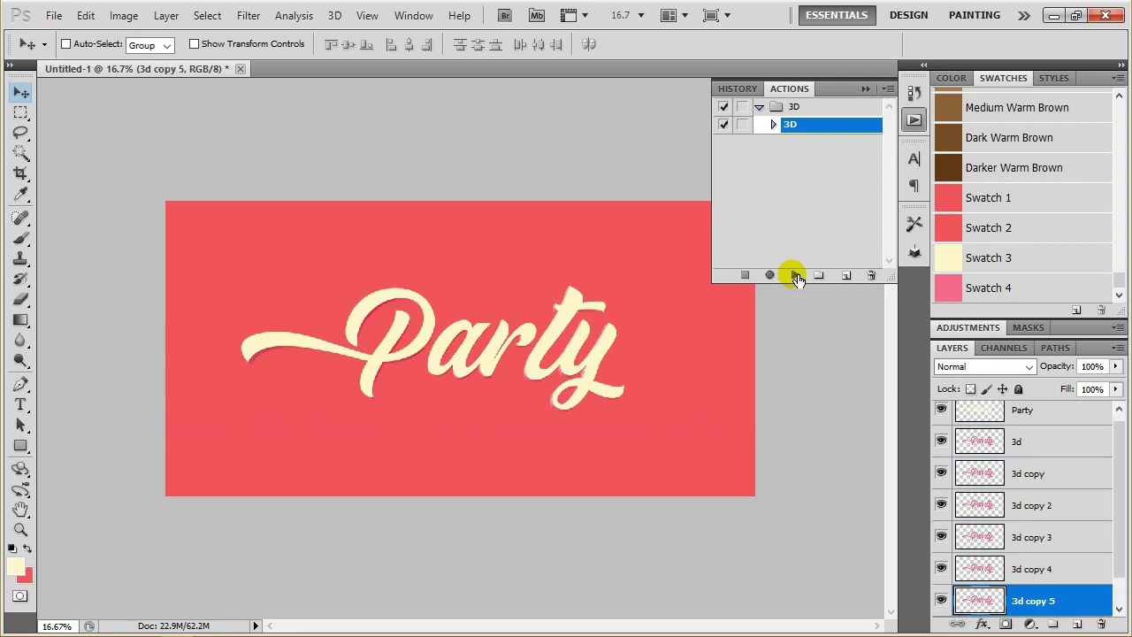
{"action": "left_click", "coordinate": [796, 276]}
{"action": "scroll", "coordinate": [1044, 514], "scroll_direction": "down", "scroll_amount": 1}
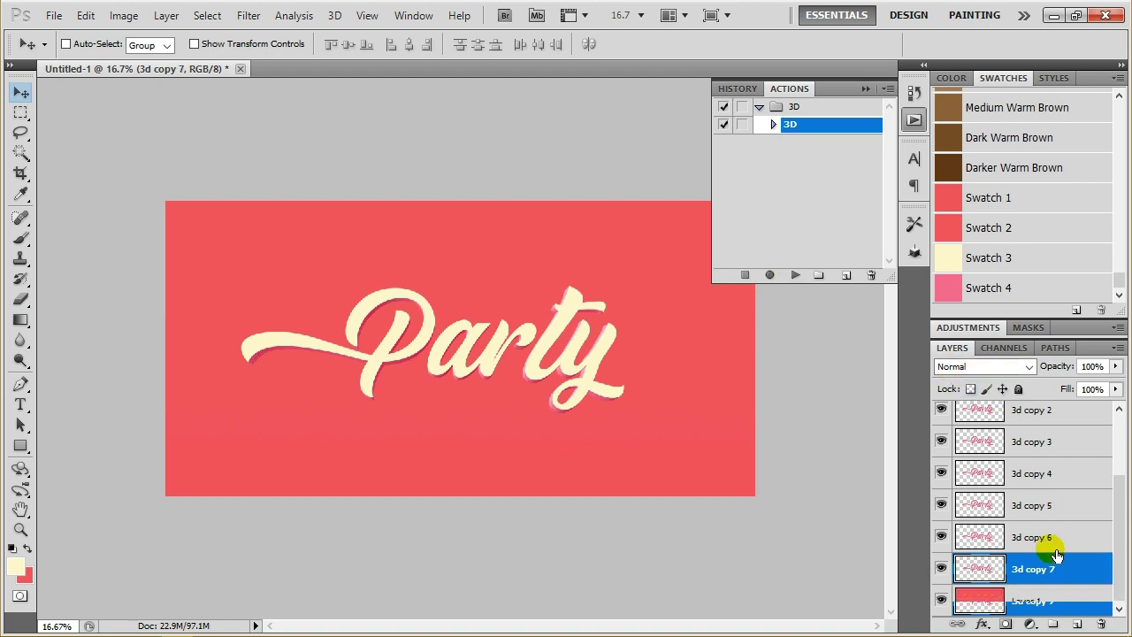
{"action": "left_click", "coordinate": [796, 275]}
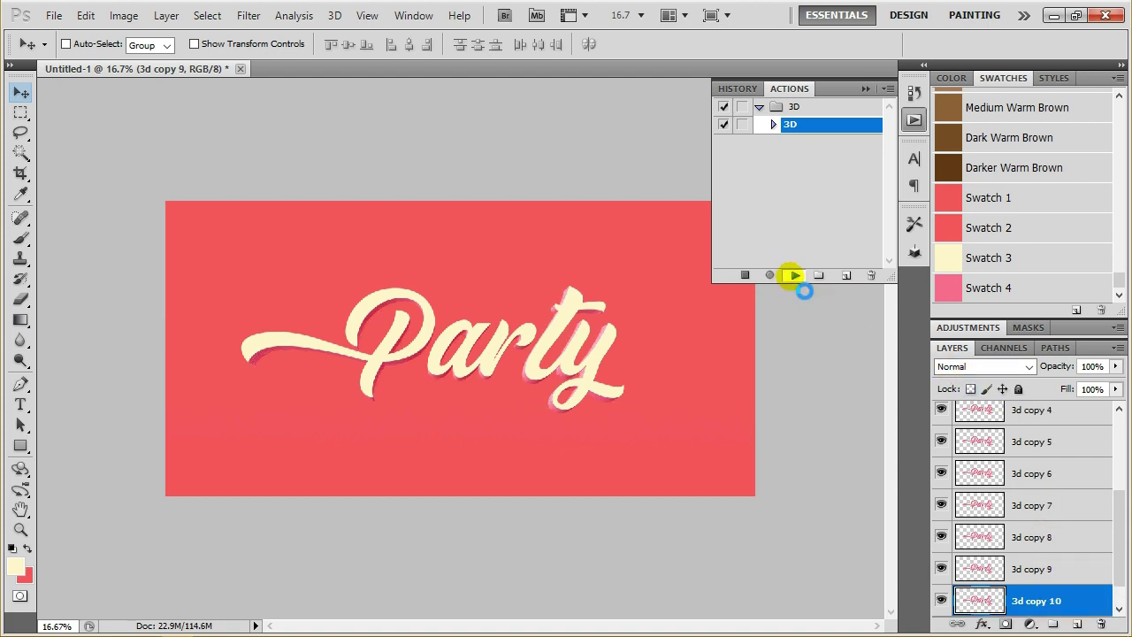
{"action": "left_click", "coordinate": [795, 276]}
{"action": "left_click", "coordinate": [795, 276]}
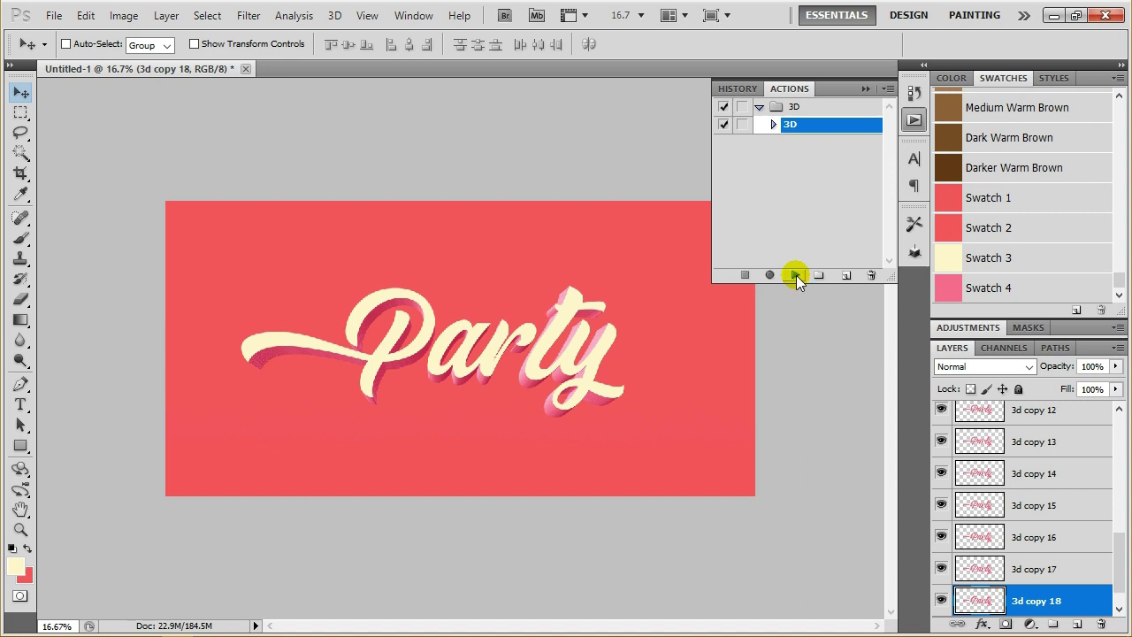
{"action": "left_click", "coordinate": [796, 275]}
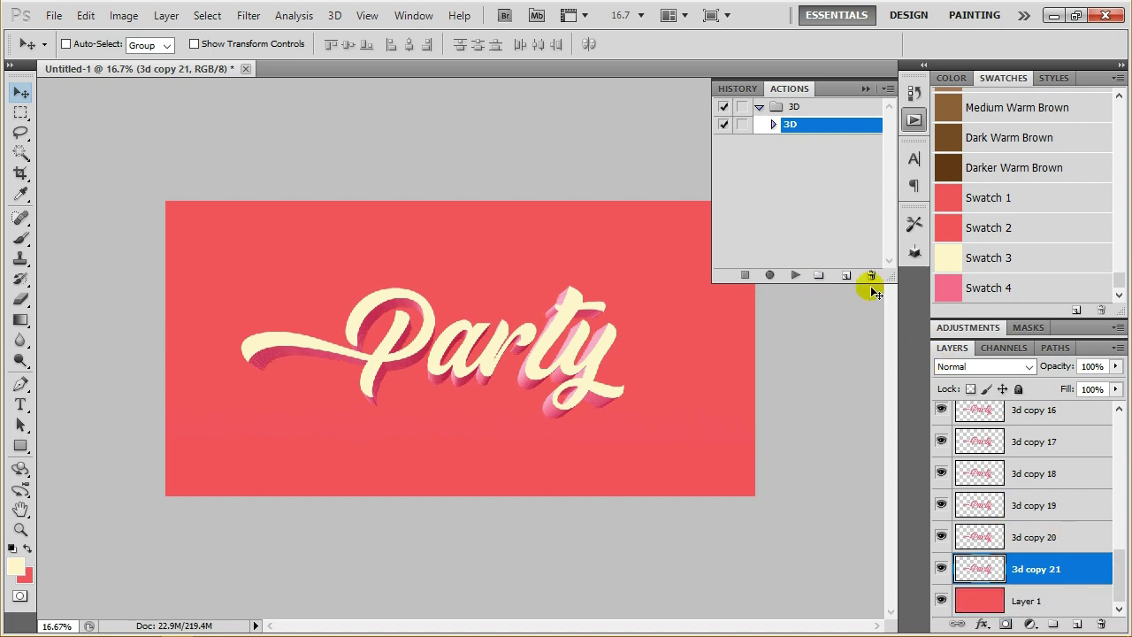
{"action": "left_click", "coordinate": [795, 275]}
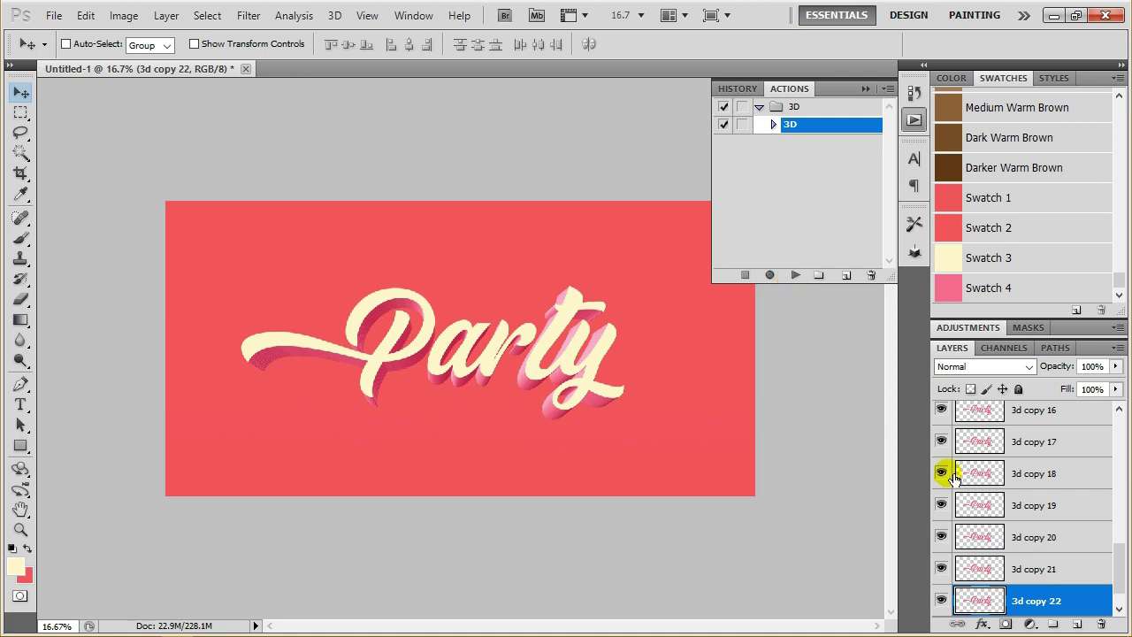
Try undoing the last Free Transform from the Edit menu.
{"action": "left_click", "coordinate": [86, 15]}
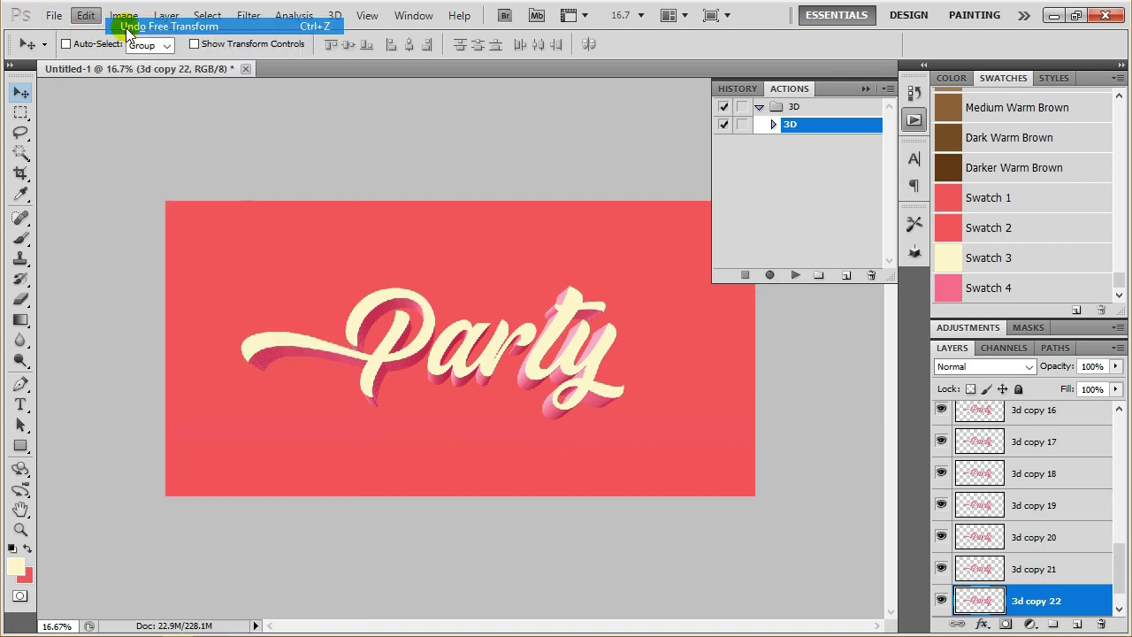
{"action": "left_click", "coordinate": [86, 15]}
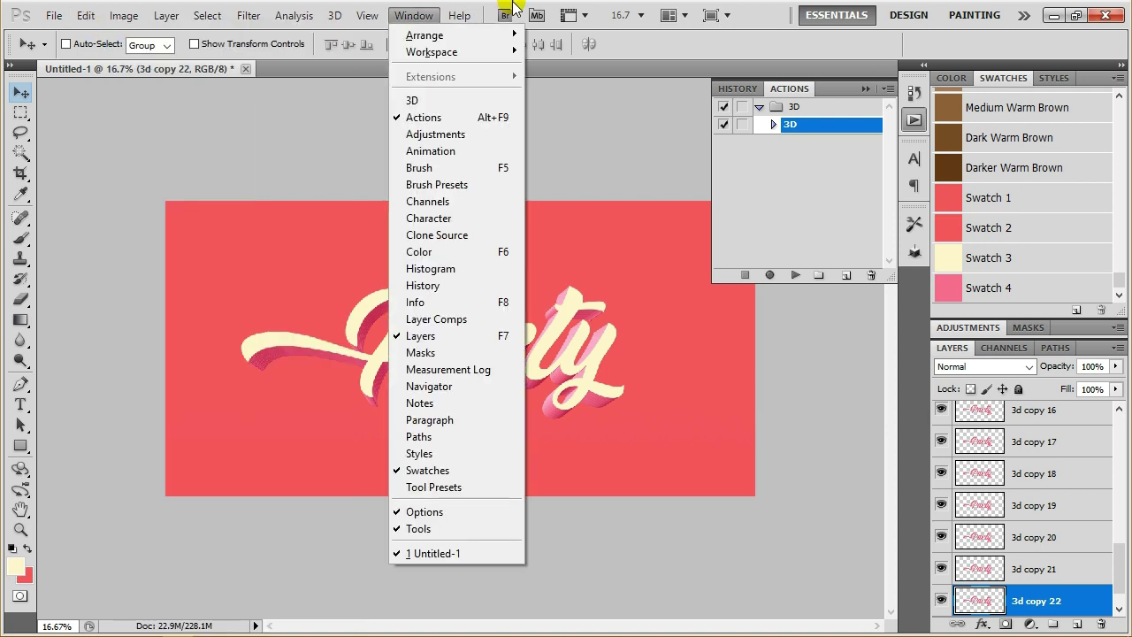
{"action": "left_click", "coordinate": [663, 44]}
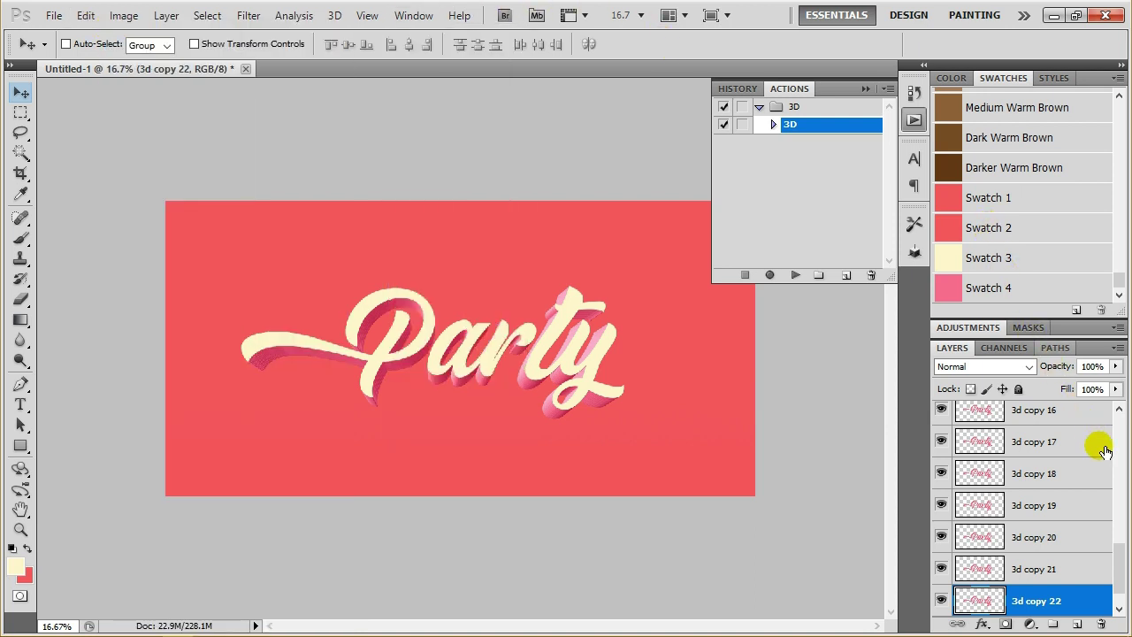
{"action": "scroll", "coordinate": [1097, 602], "scroll_direction": "down", "scroll_amount": 1}
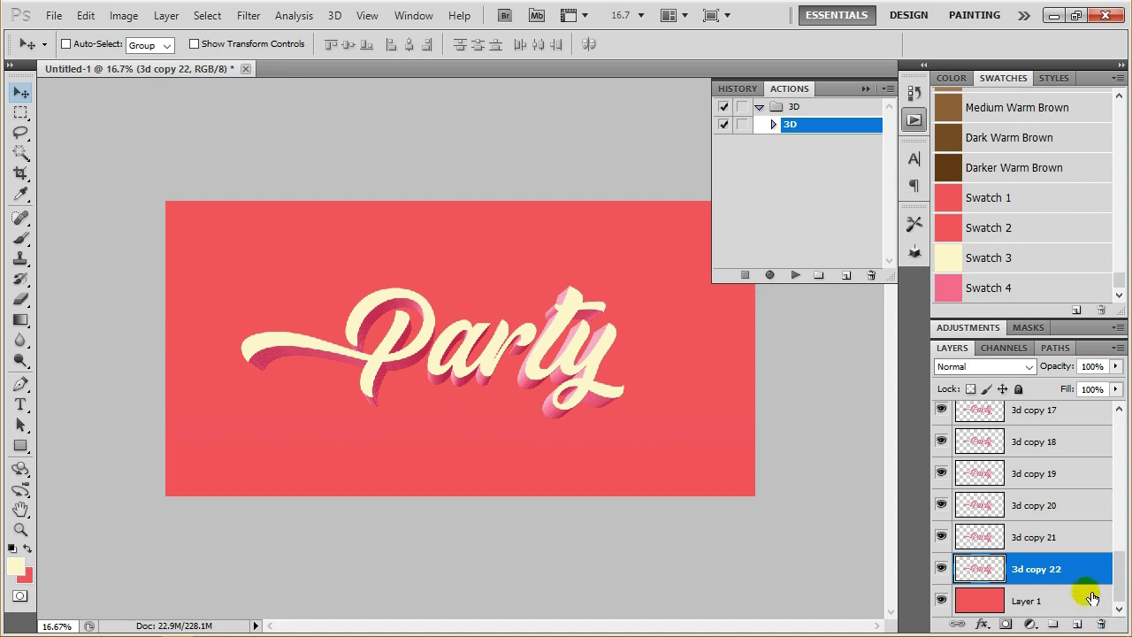
Delete the 3d copy 22 and 3d copy 21 layers.
{"action": "left_click", "coordinate": [1101, 623]}
{"action": "left_click", "coordinate": [500, 259]}
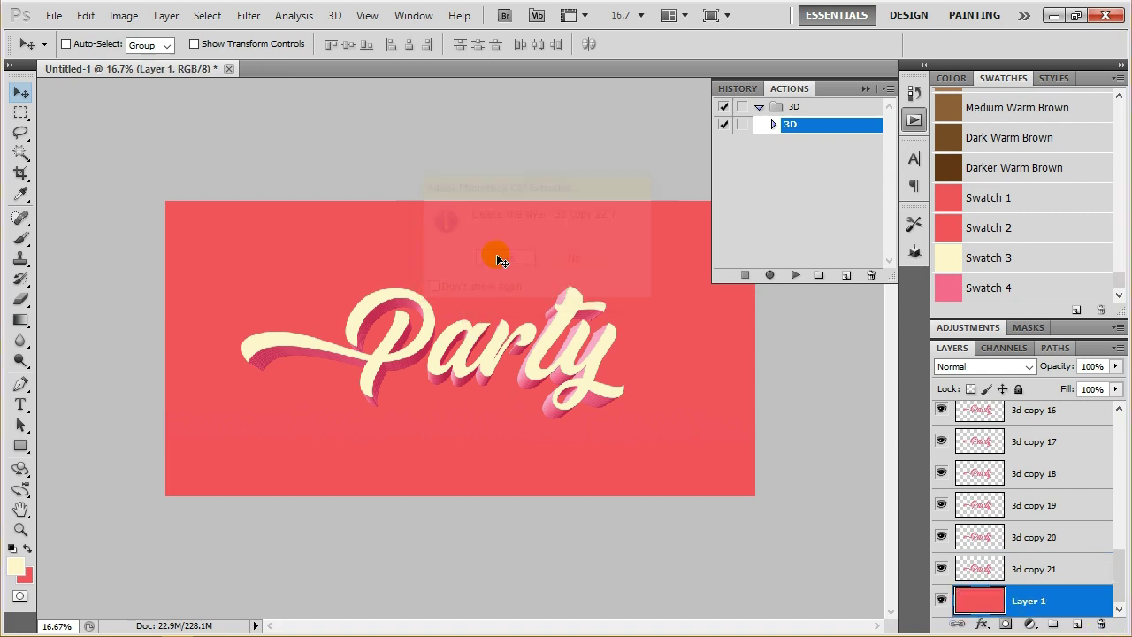
{"action": "left_click", "coordinate": [1070, 569]}
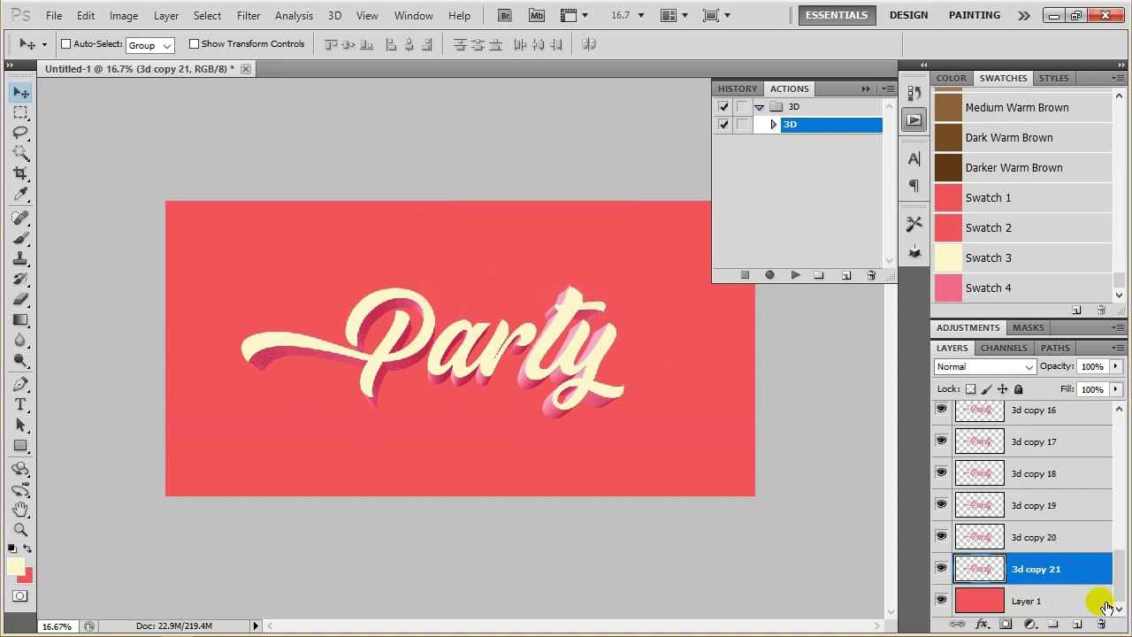
{"action": "left_click", "coordinate": [1102, 624]}
{"action": "left_click", "coordinate": [521, 255]}
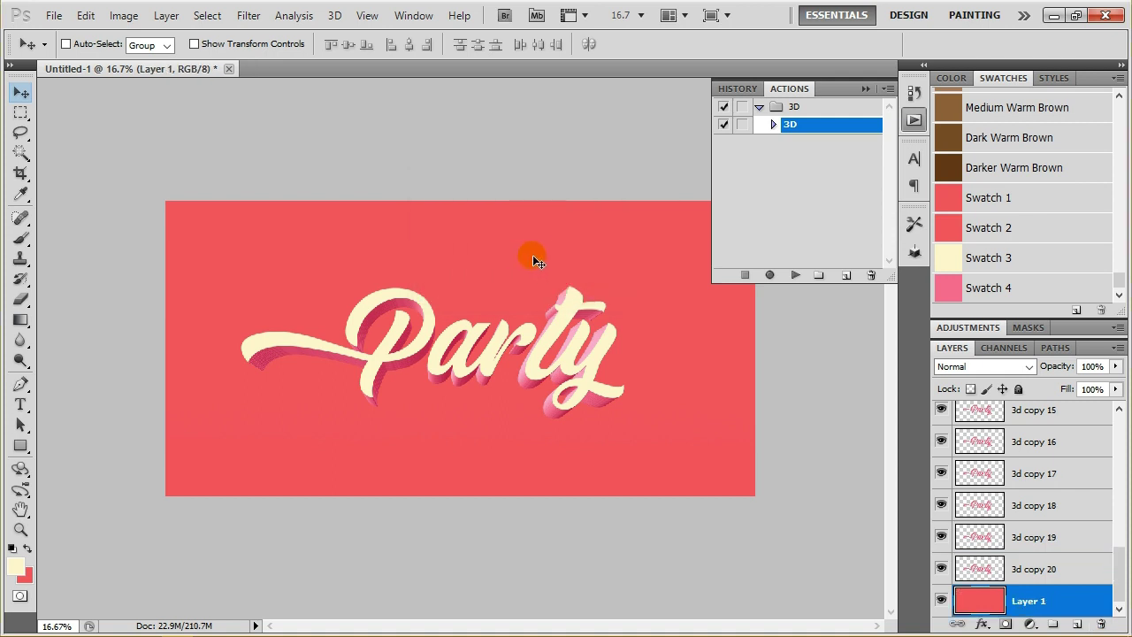
Select layers 3d through 3d copy 20 and merge them into one layer.
{"action": "left_click", "coordinate": [1037, 569]}
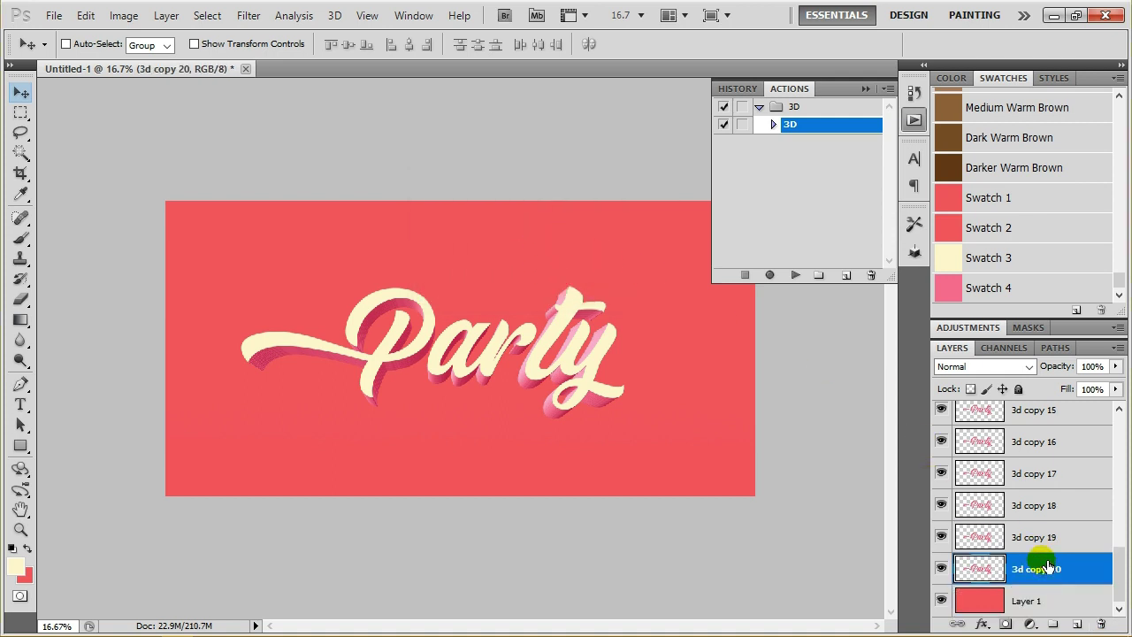
{"action": "scroll", "coordinate": [1031, 543], "scroll_direction": "up", "scroll_amount": 3}
{"action": "scroll", "coordinate": [1031, 540], "scroll_direction": "up", "scroll_amount": 5}
{"action": "scroll", "coordinate": [1029, 517], "scroll_direction": "up", "scroll_amount": 3}
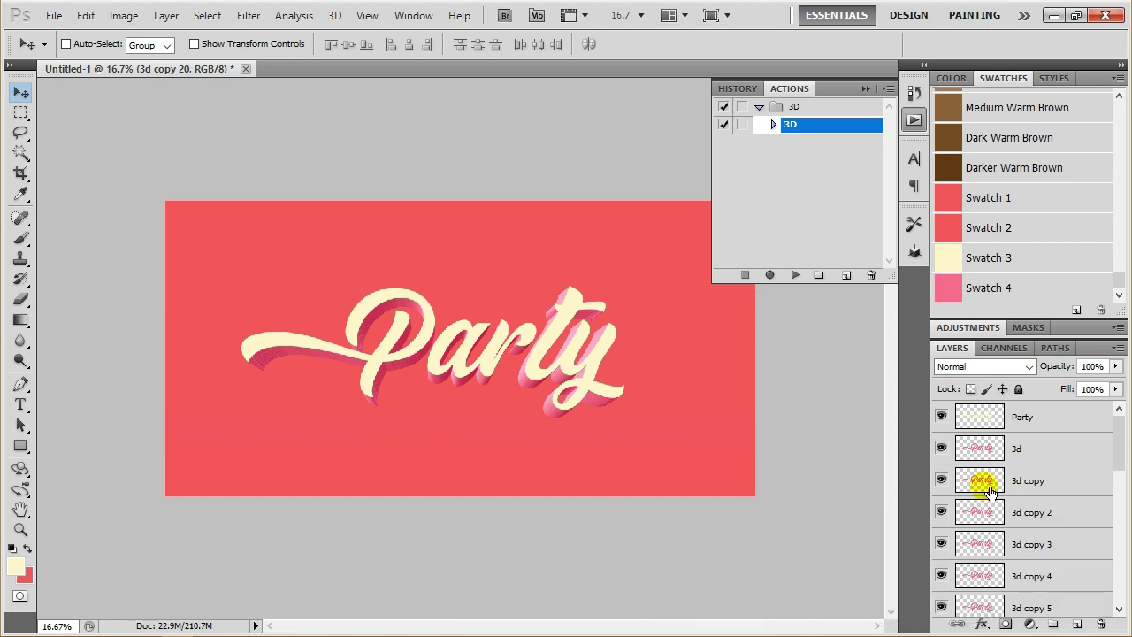
{"action": "left_click", "coordinate": [1042, 460]}
{"action": "scroll", "coordinate": [1044, 462], "scroll_direction": "down", "scroll_amount": 1}
{"action": "scroll", "coordinate": [1045, 467], "scroll_direction": "down", "scroll_amount": 3}
{"action": "scroll", "coordinate": [1049, 472], "scroll_direction": "down", "scroll_amount": 2}
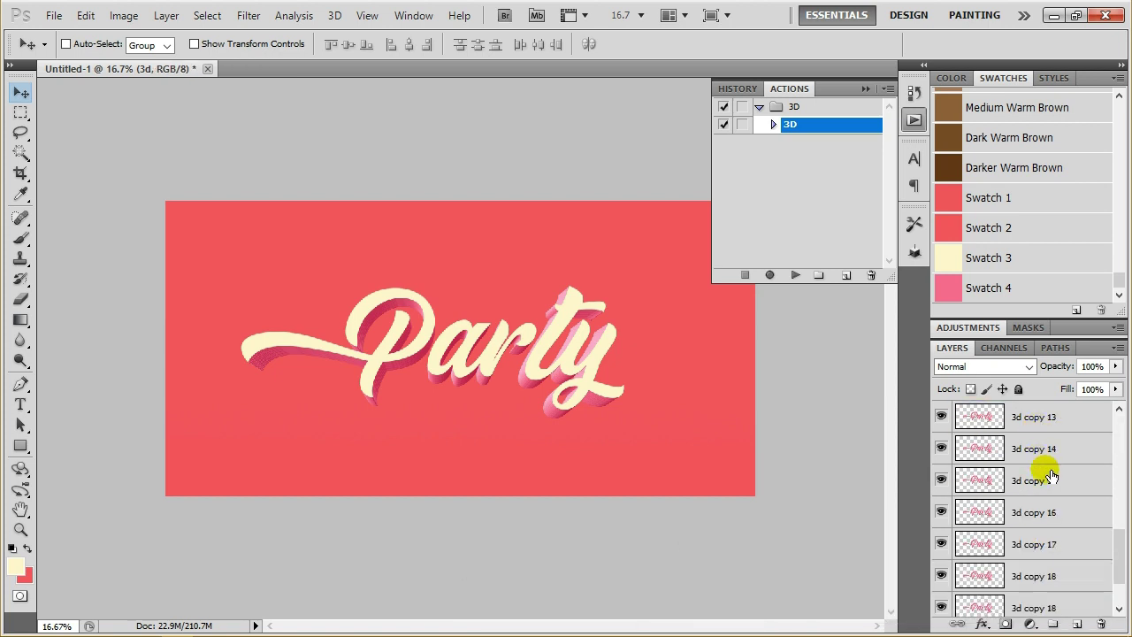
{"action": "scroll", "coordinate": [1051, 475], "scroll_direction": "down", "scroll_amount": 2}
{"action": "left_click", "coordinate": [1054, 569], "text": "shift"}
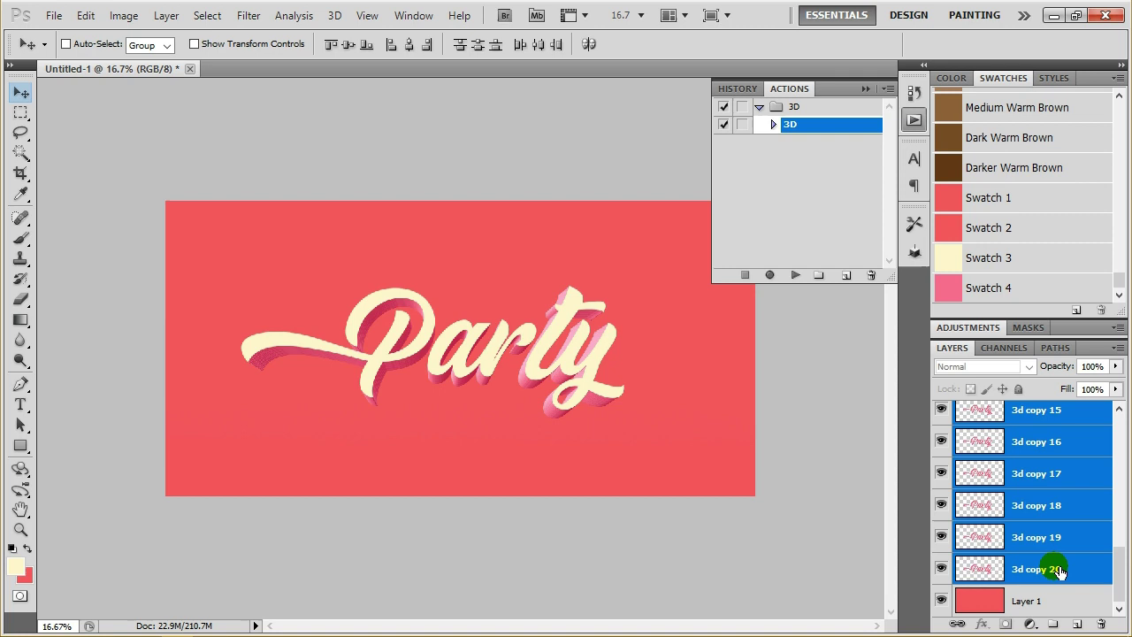
{"action": "left_click", "coordinate": [166, 16]}
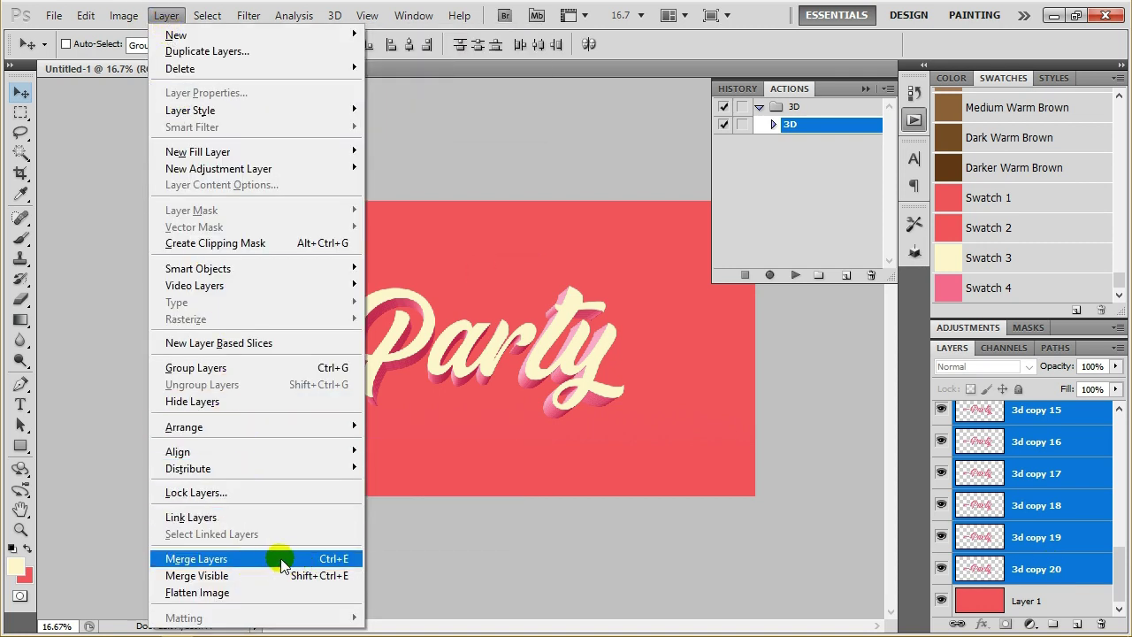
{"action": "left_click", "coordinate": [262, 567]}
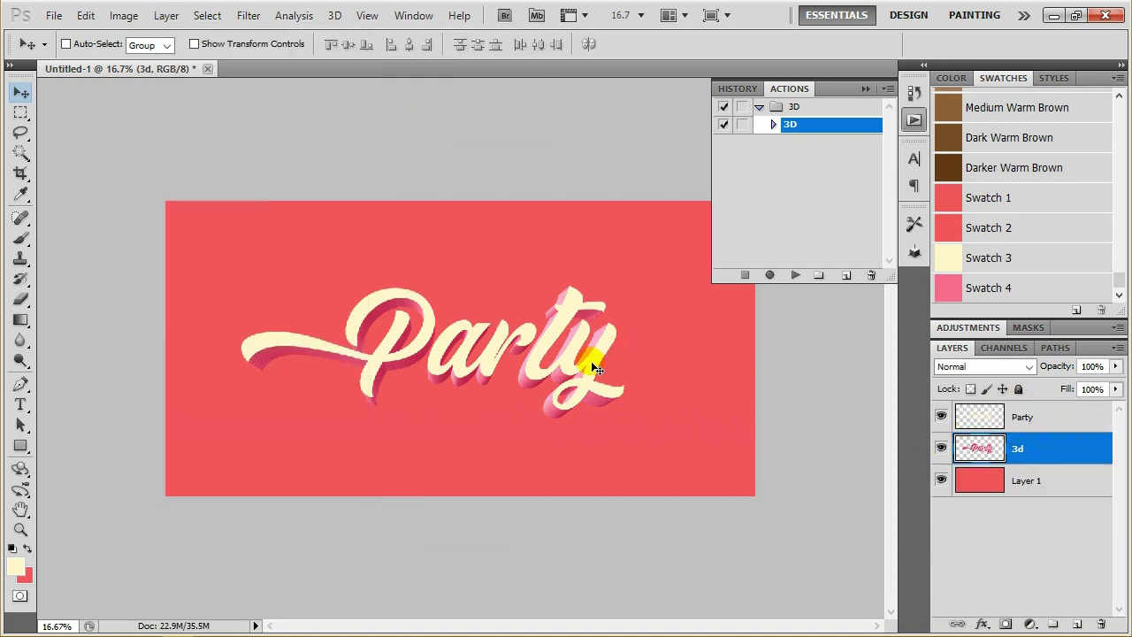
Duplicate the merged 3d layer as shadow2, move it beneath 3d, and hide Party.
{"action": "right_click", "coordinate": [1036, 452]}
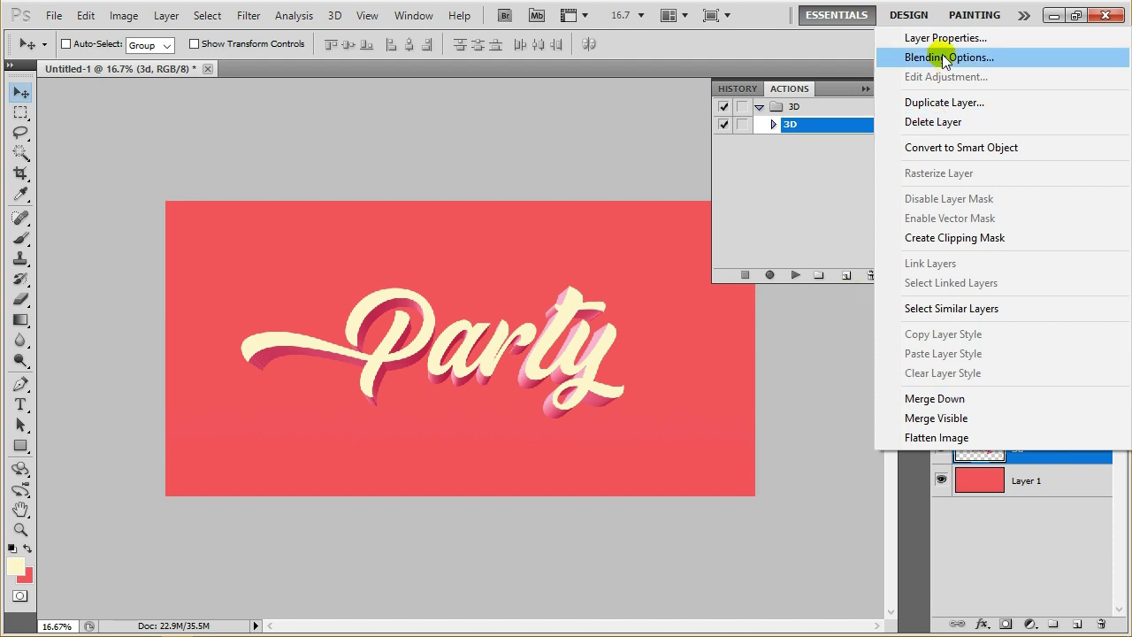
{"action": "left_click", "coordinate": [953, 106]}
{"action": "type", "text": "shadow2"}
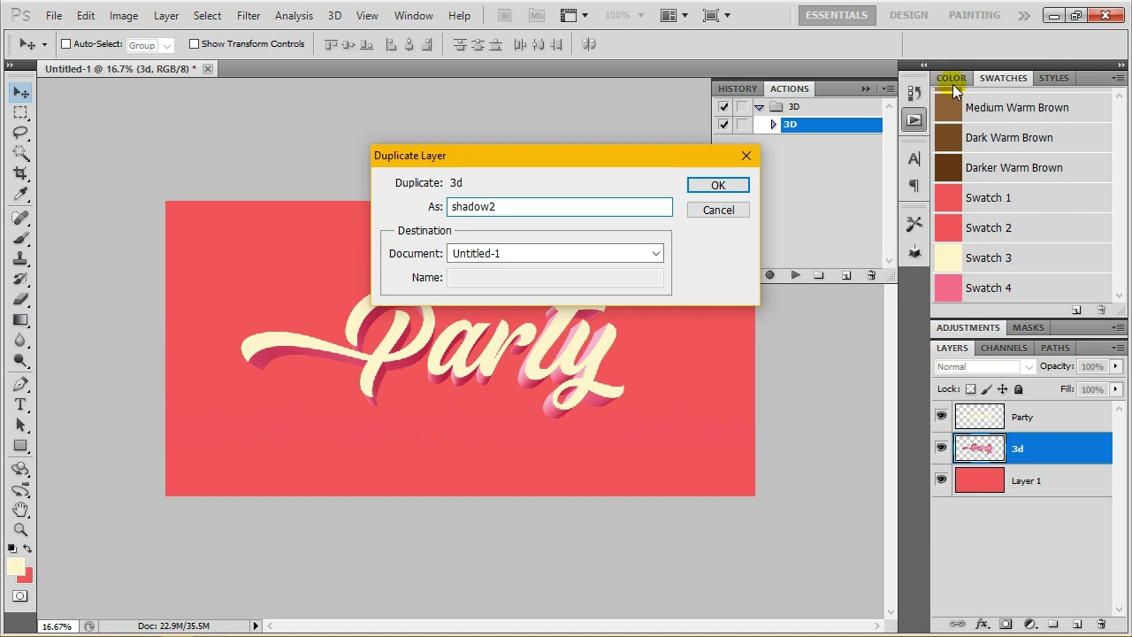
{"action": "left_click", "coordinate": [718, 186]}
{"action": "left_click_drag", "start_coordinate": [978, 449], "coordinate": [978, 482]}
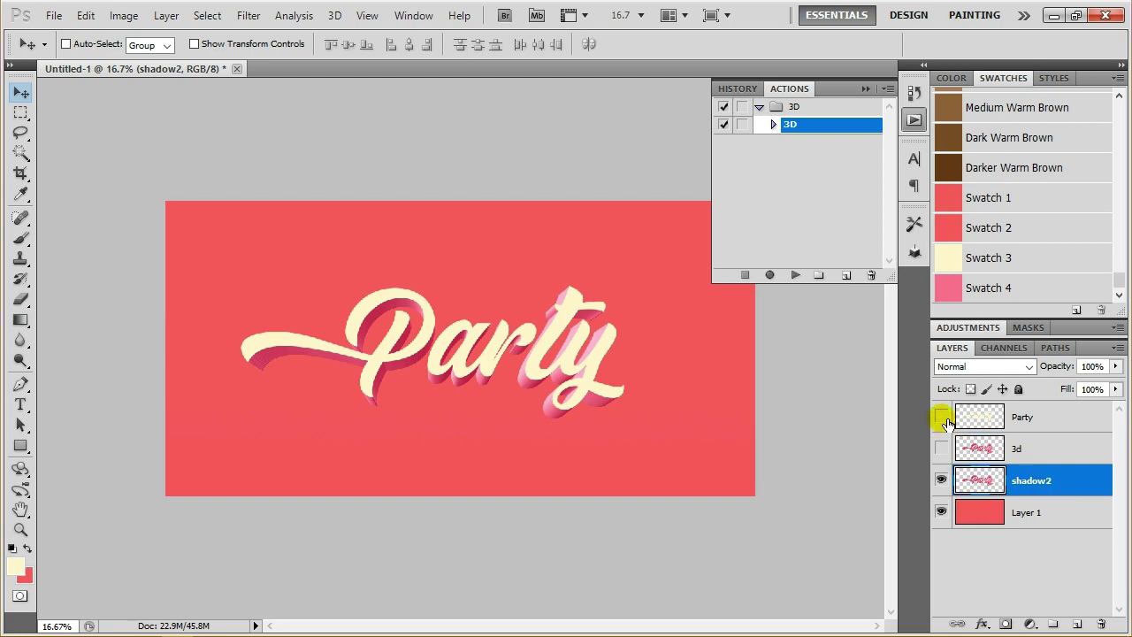
{"action": "left_click", "coordinate": [941, 415]}
{"action": "right_click", "coordinate": [1062, 480]}
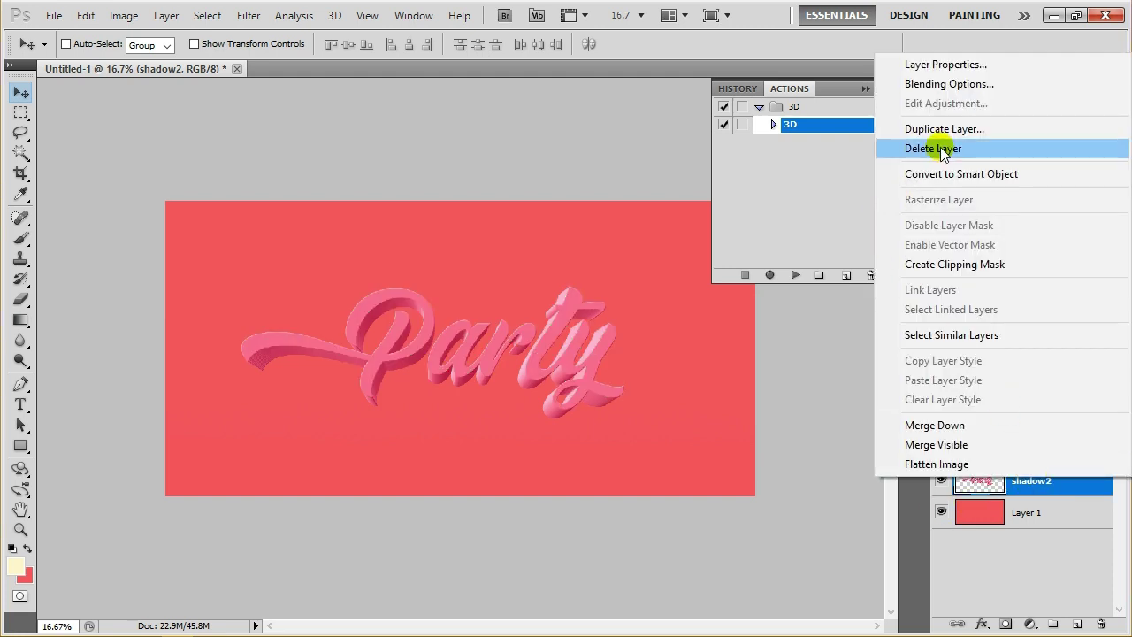
Give shadow2 a dark maroon #3c0114 Color Overlay and make Party visible again.
{"action": "left_click", "coordinate": [931, 83]}
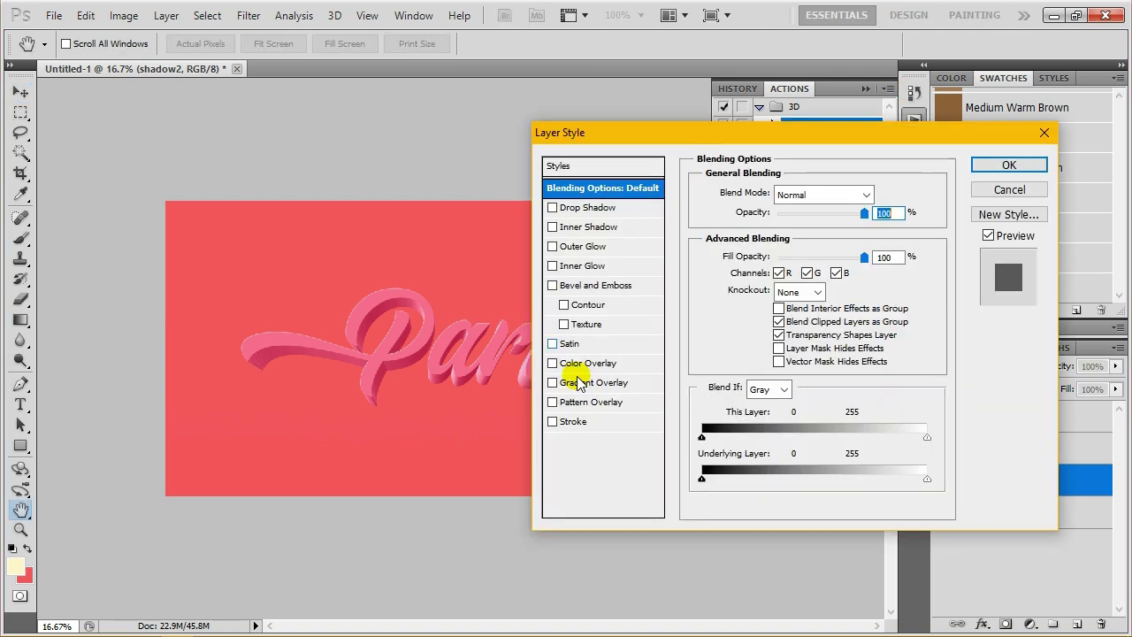
{"action": "left_click", "coordinate": [552, 363]}
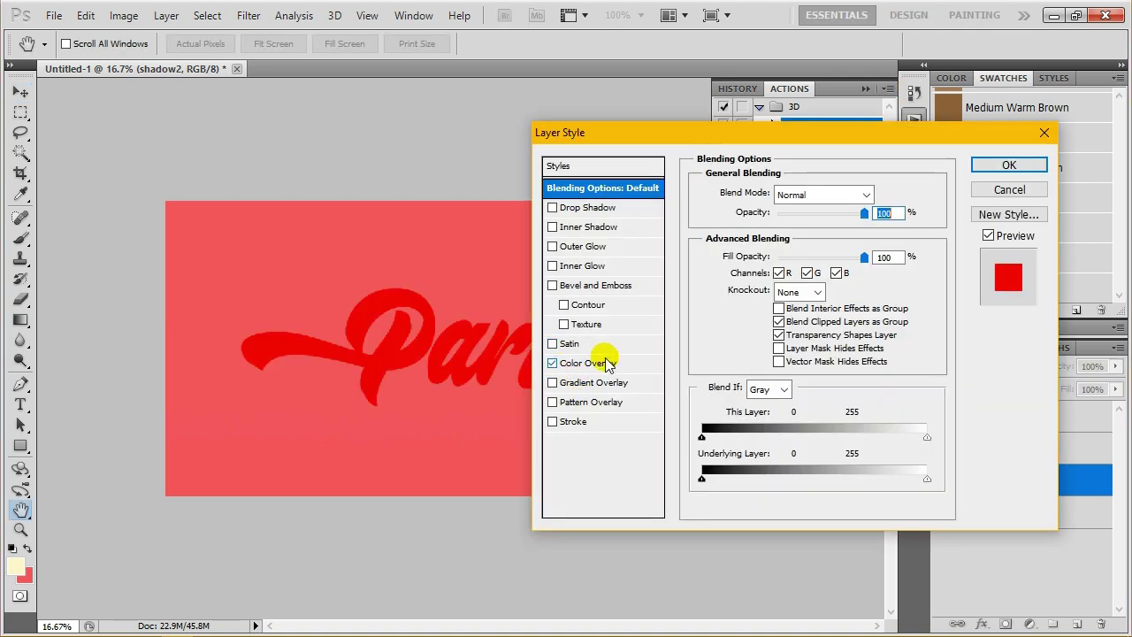
{"action": "left_click", "coordinate": [607, 364]}
{"action": "left_click", "coordinate": [874, 193]}
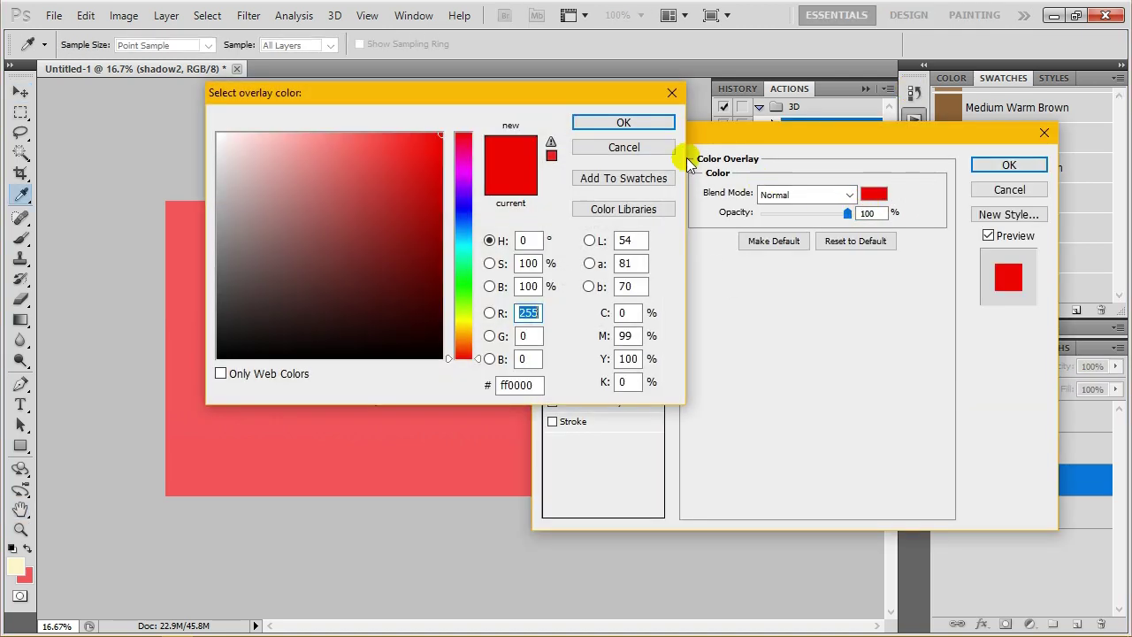
{"action": "left_click_drag", "start_coordinate": [546, 108], "coordinate": [854, 133]}
{"action": "left_click", "coordinate": [773, 173]}
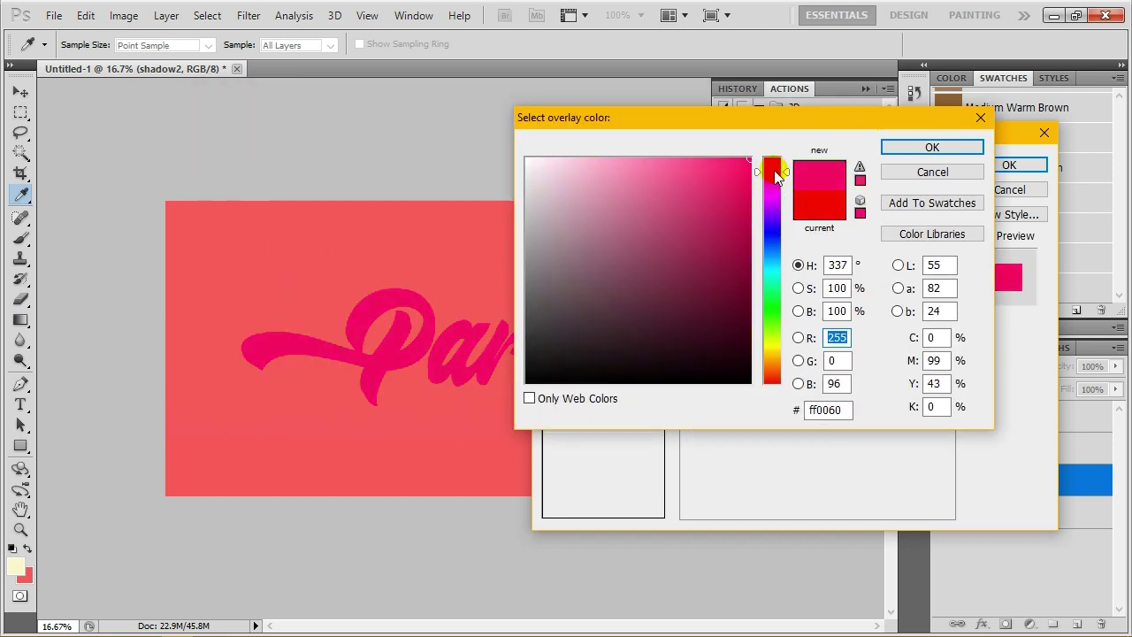
{"action": "left_click_drag", "start_coordinate": [744, 307], "coordinate": [755, 336]}
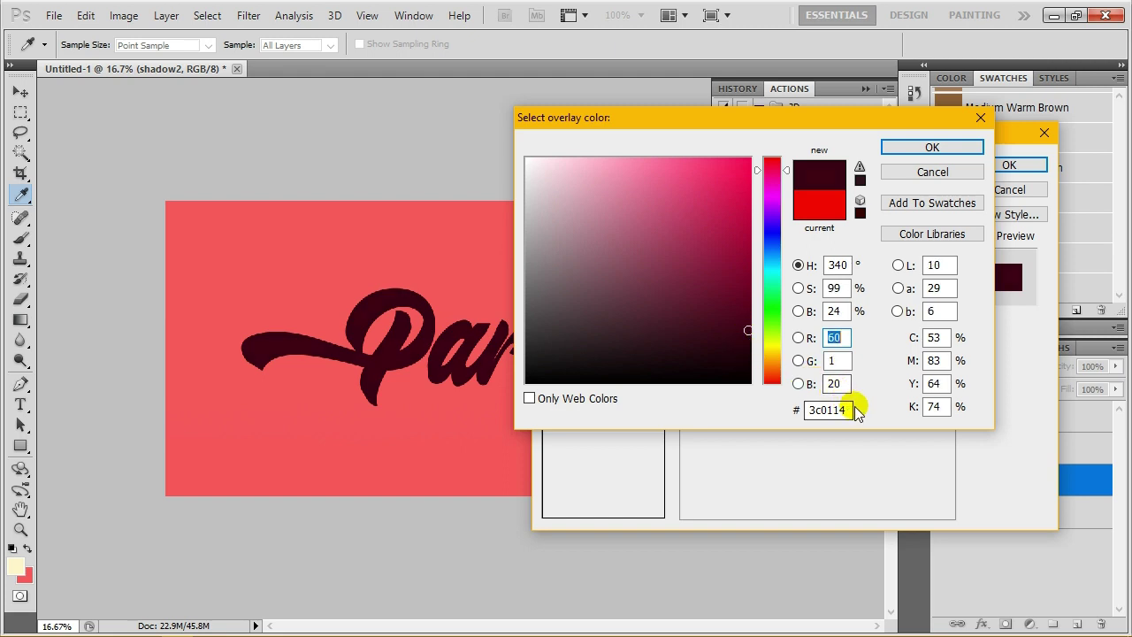
{"action": "left_click", "coordinate": [832, 411]}
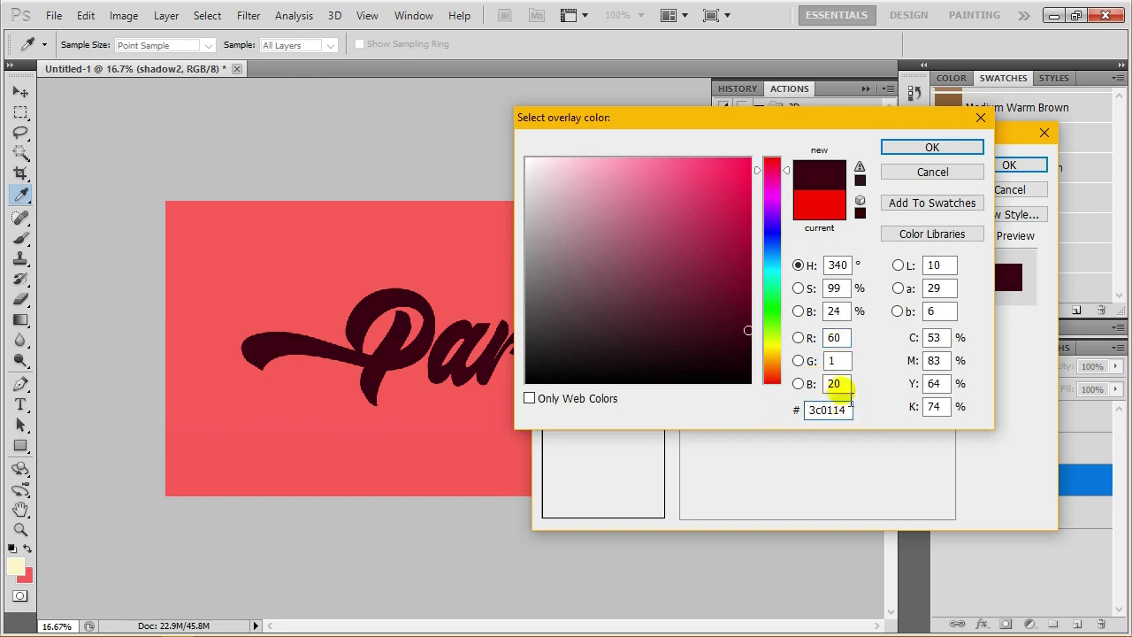
{"action": "left_click", "coordinate": [911, 148]}
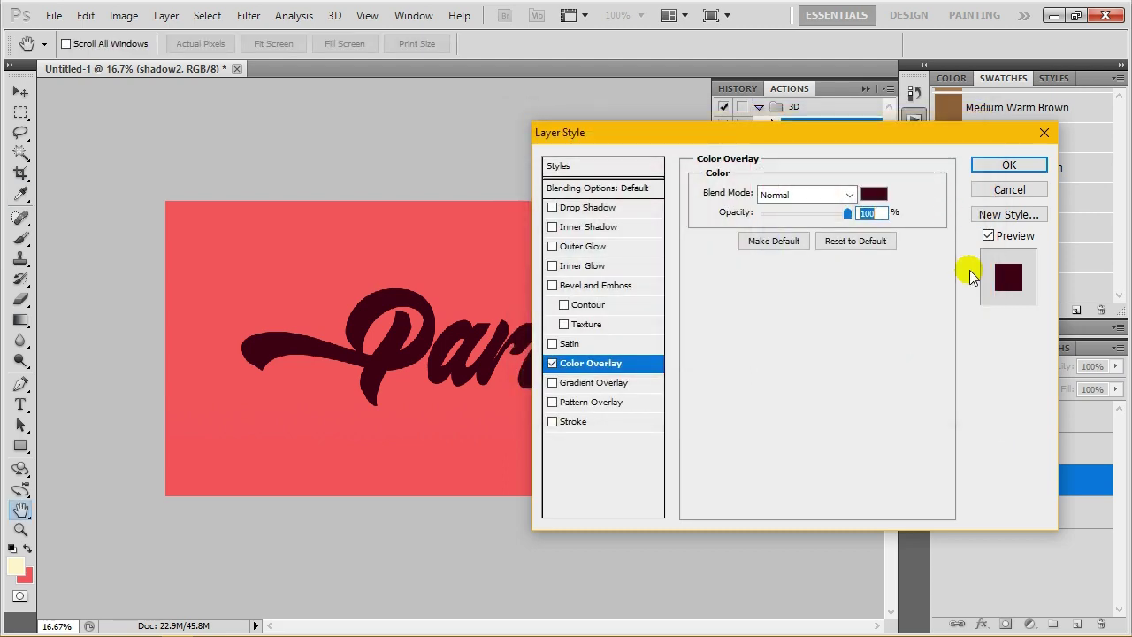
{"action": "left_click", "coordinate": [981, 167]}
{"action": "left_click", "coordinate": [943, 418]}
Show the 3d layer, hide shadow2, and select the 3d layer.
{"action": "left_click", "coordinate": [941, 449]}
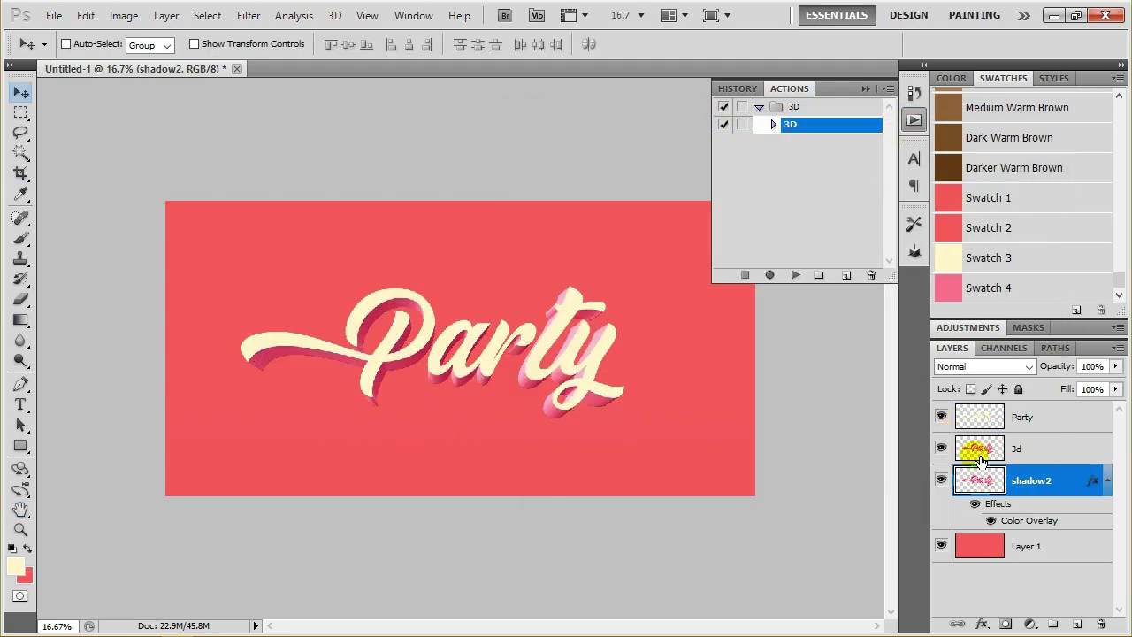
{"action": "left_click", "coordinate": [942, 481]}
{"action": "left_click", "coordinate": [1026, 451]}
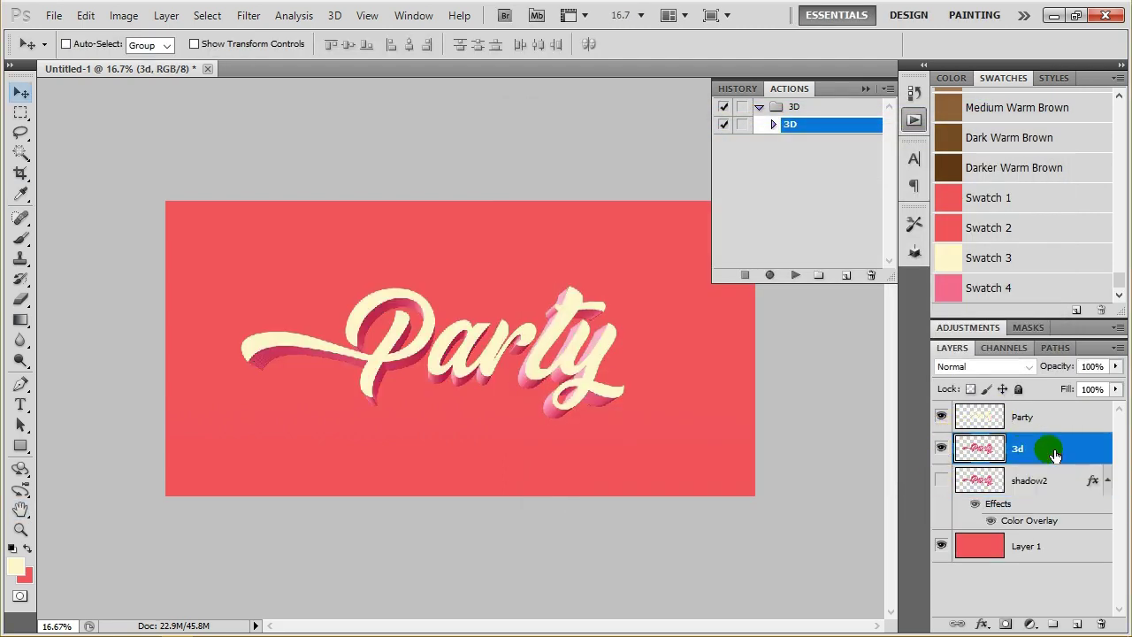
{"action": "right_click", "coordinate": [1040, 449]}
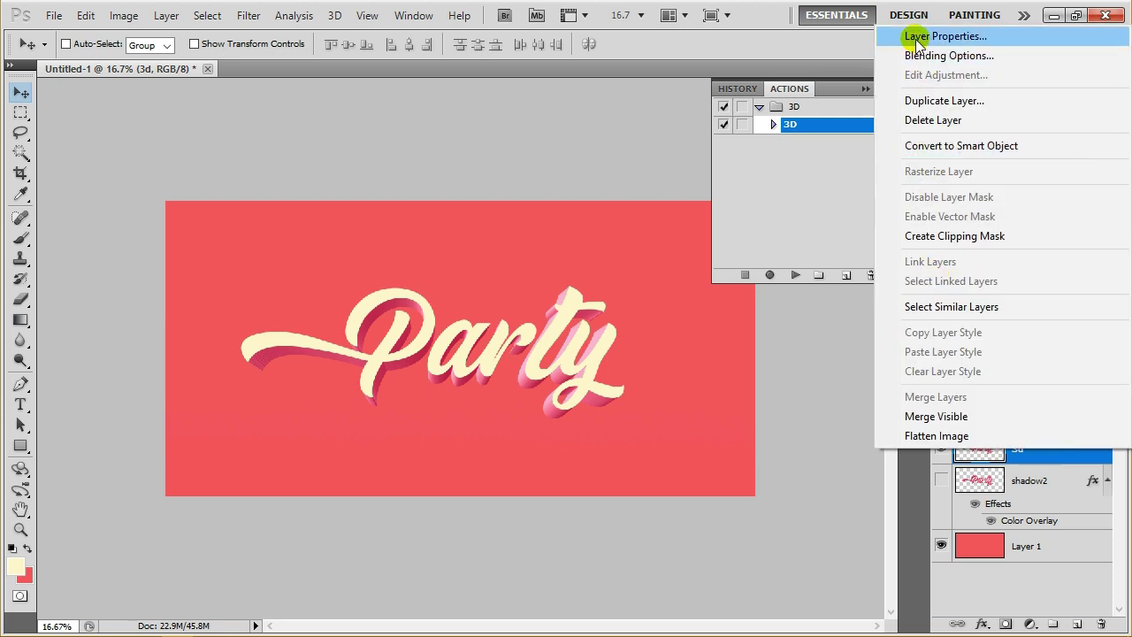
Zoom to 100% and pan to inspect the extruded P and a.
{"action": "left_click", "coordinate": [21, 528]}
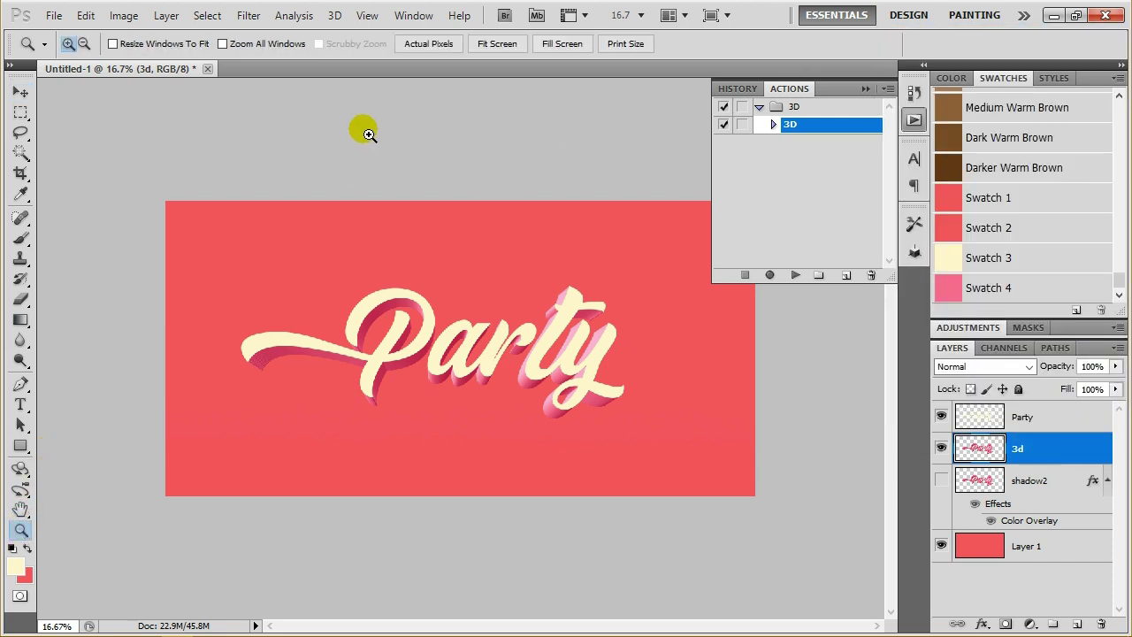
{"action": "left_click", "coordinate": [428, 43]}
{"action": "scroll", "coordinate": [478, 191], "scroll_direction": "down", "scroll_amount": 1}
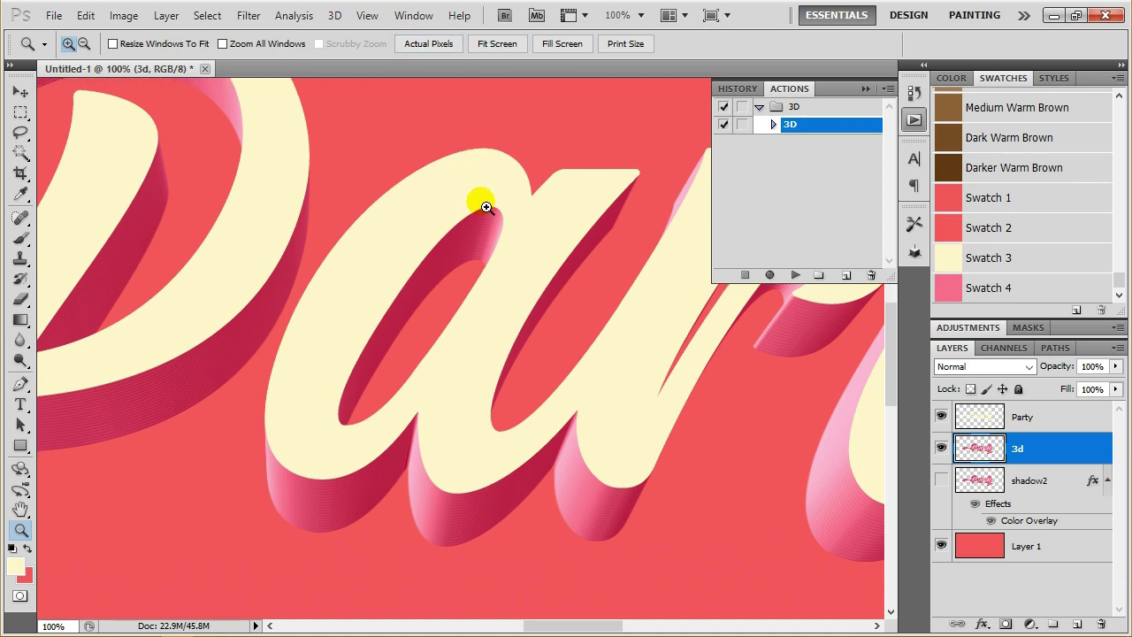
{"action": "scroll", "coordinate": [496, 239], "scroll_direction": "left", "scroll_amount": 3}
{"action": "scroll", "coordinate": [500, 248], "scroll_direction": "left", "scroll_amount": 3}
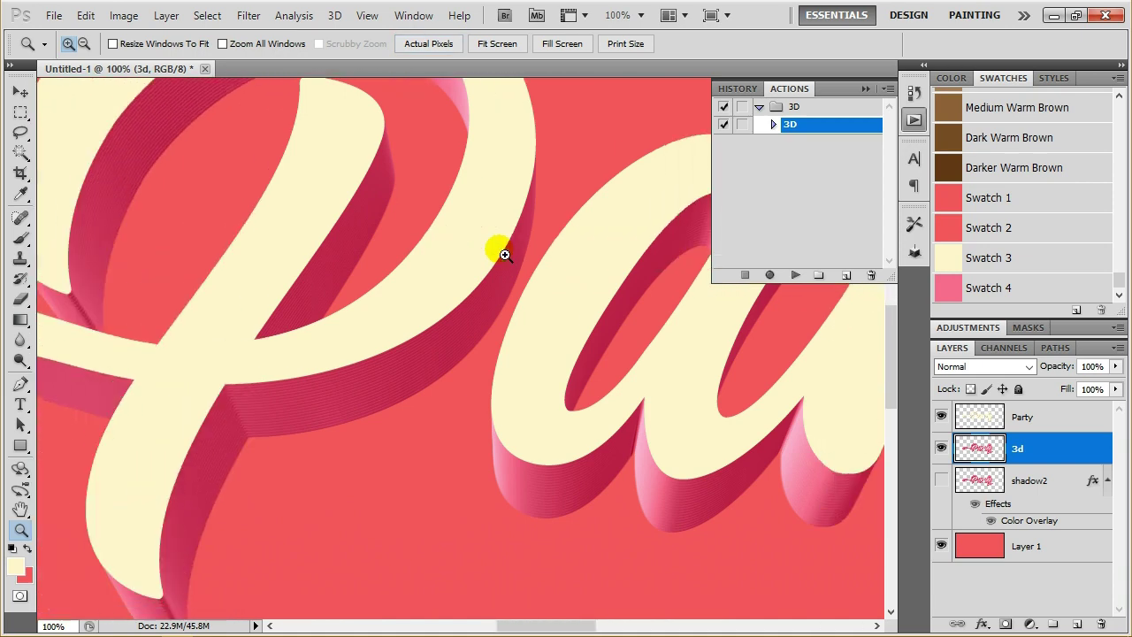
{"action": "scroll", "coordinate": [502, 254], "scroll_direction": "down", "scroll_amount": 2}
{"action": "scroll", "coordinate": [502, 254], "scroll_direction": "down", "scroll_amount": 2}
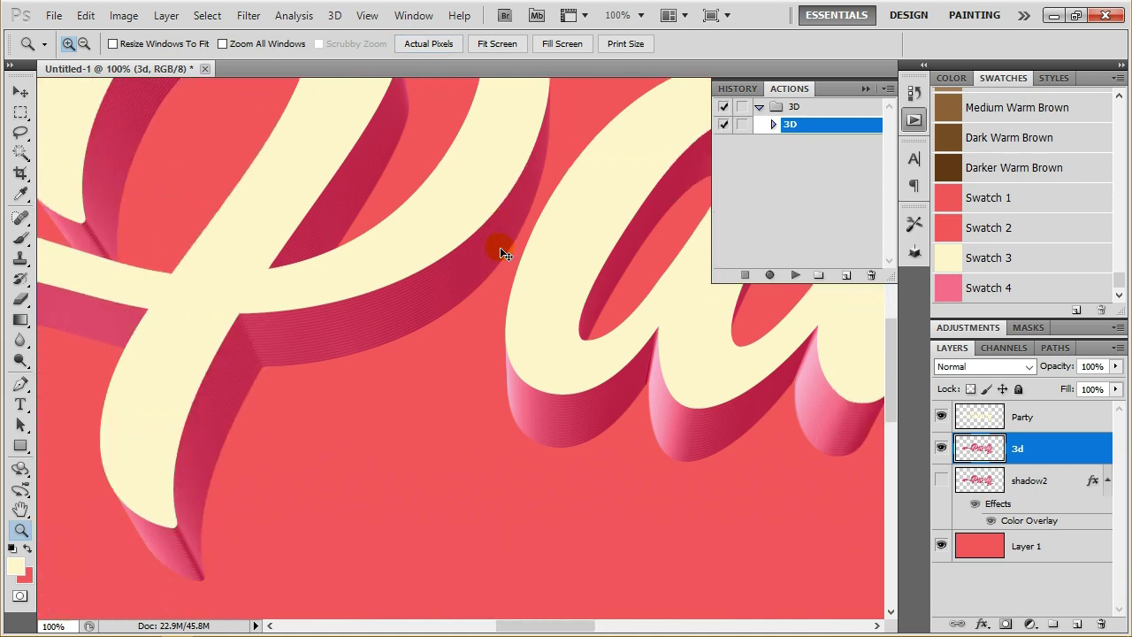
{"action": "scroll", "coordinate": [502, 252], "scroll_direction": "down", "scroll_amount": 1}
{"action": "scroll", "coordinate": [505, 253], "scroll_direction": "down", "scroll_amount": 1}
{"action": "scroll", "coordinate": [505, 253], "scroll_direction": "down", "scroll_amount": 1}
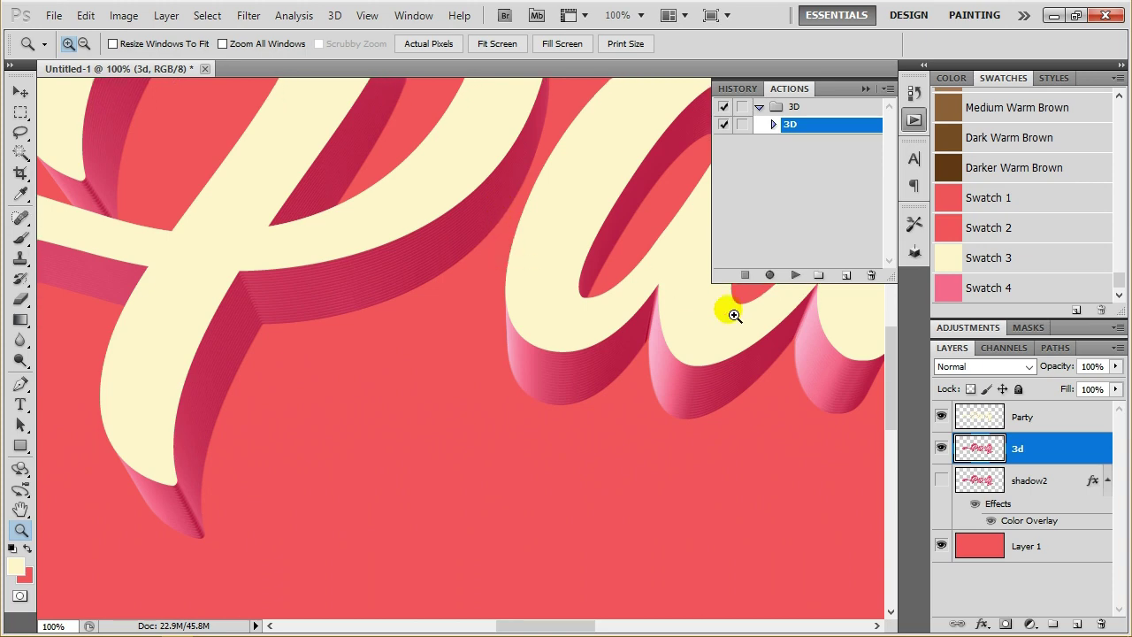
{"action": "right_click", "coordinate": [1062, 448]}
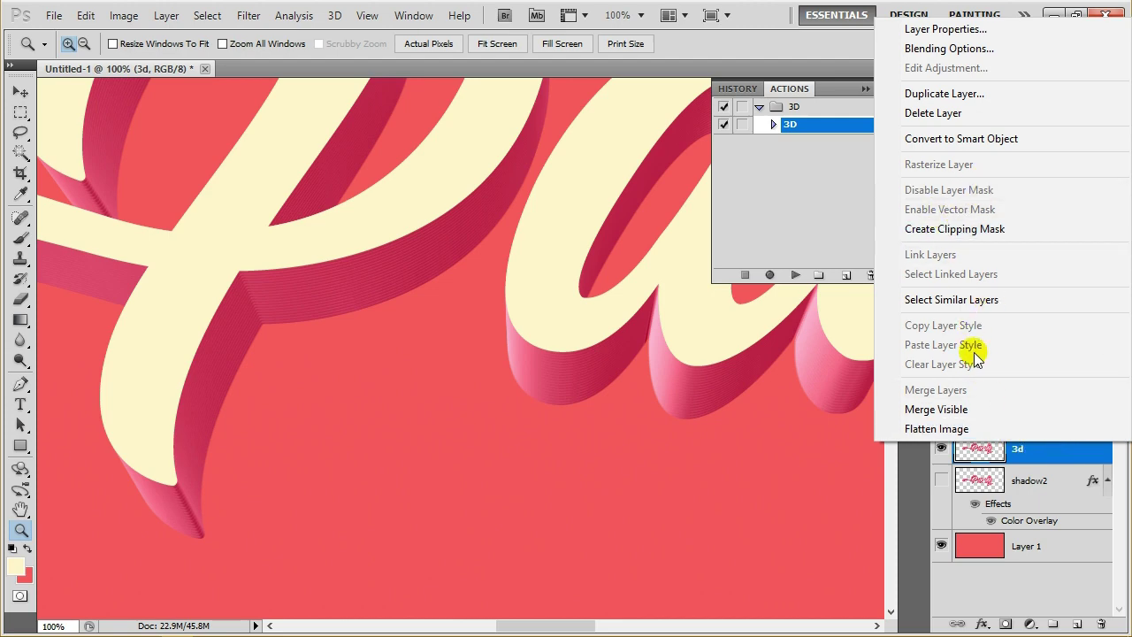
Add a Normal-blend drop shadow to the 3d layer at a 90° angle.
{"action": "left_click", "coordinate": [945, 49]}
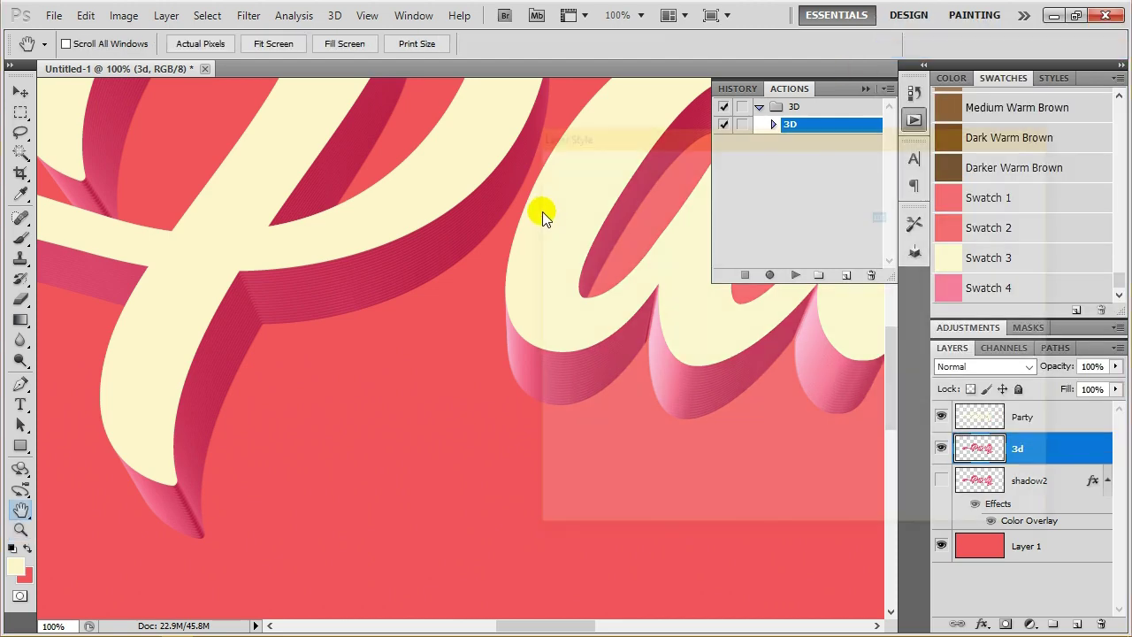
{"action": "left_click", "coordinate": [552, 208]}
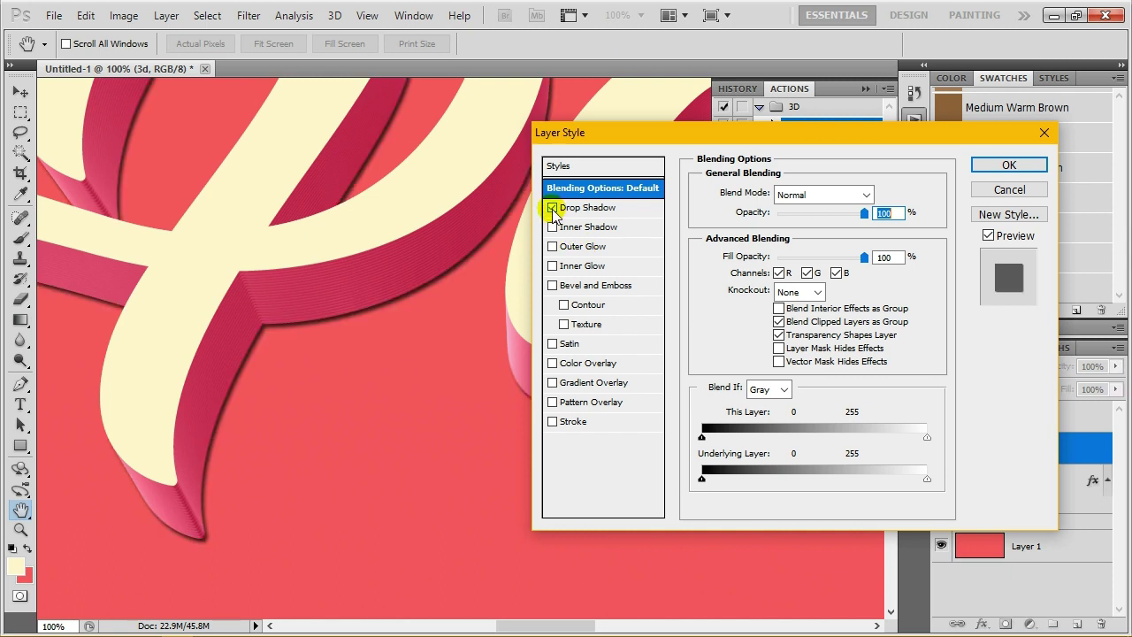
{"action": "left_click", "coordinate": [579, 208]}
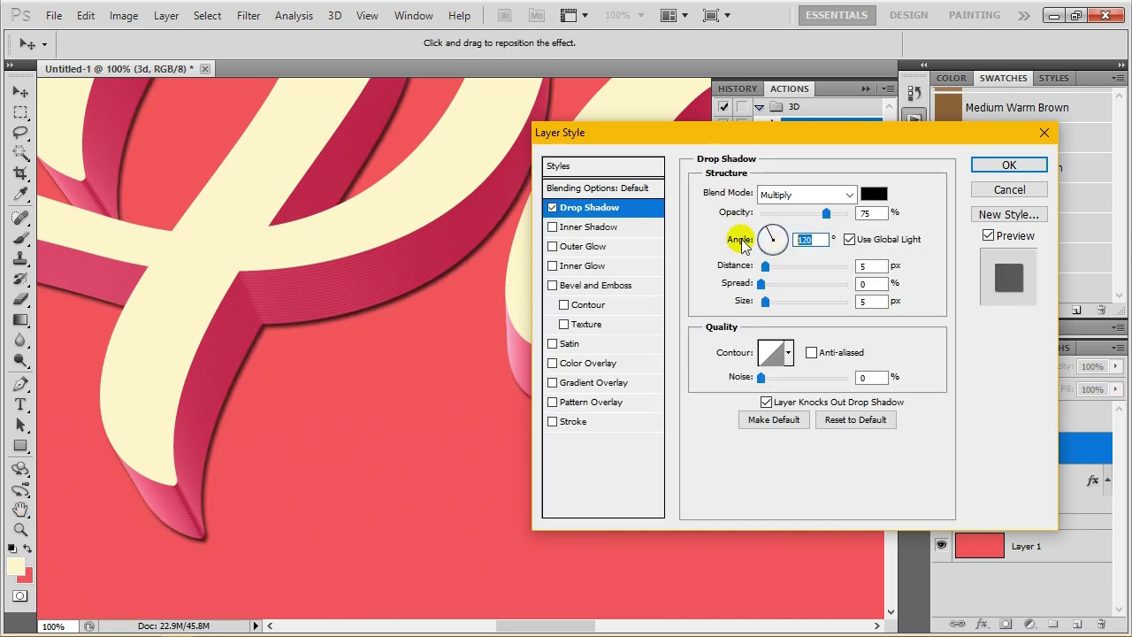
{"action": "left_click", "coordinate": [850, 239]}
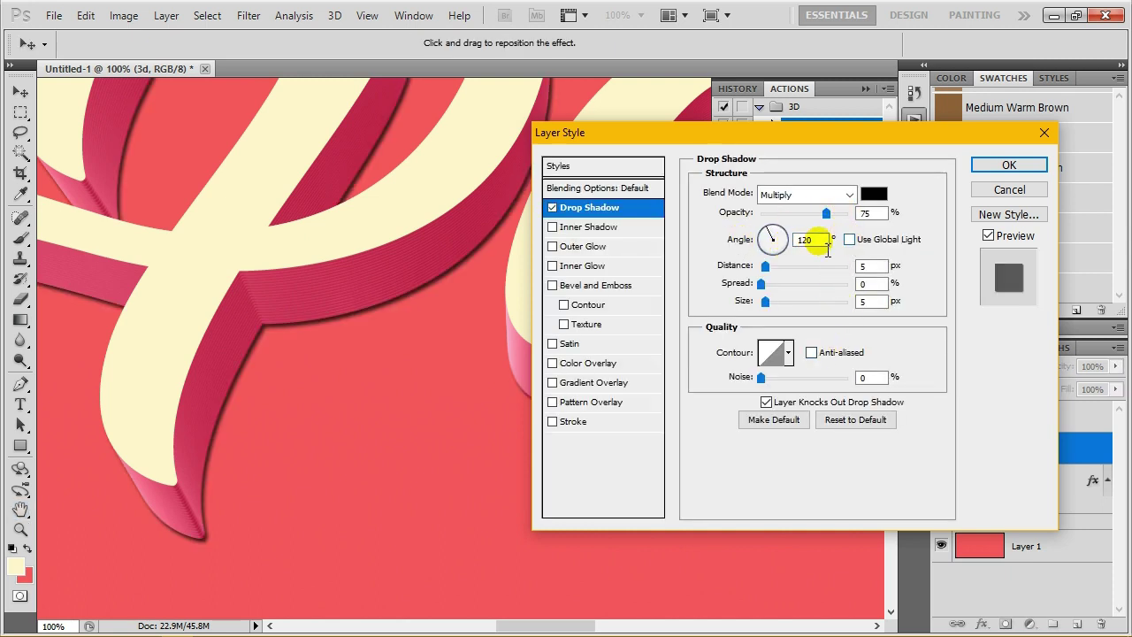
{"action": "left_click", "coordinate": [850, 194]}
{"action": "left_click", "coordinate": [778, 11]}
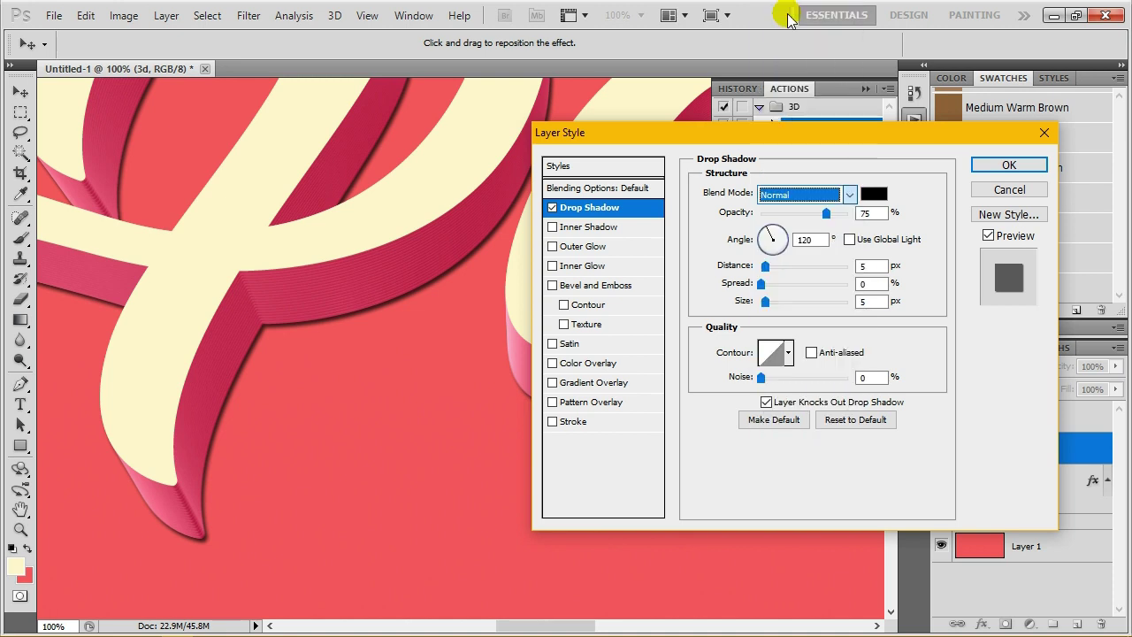
{"action": "type", "text": "90"}
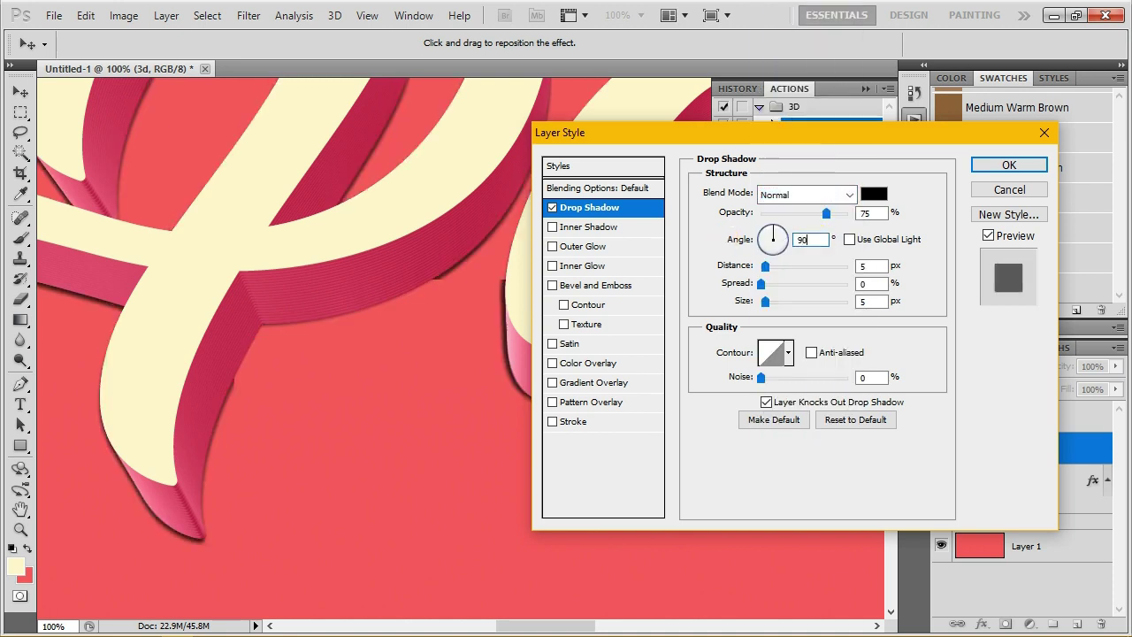
Set the shadow to 21 px distance, 16 px size, 90% opacity, no noise, and apply.
{"action": "left_click_drag", "start_coordinate": [779, 273], "coordinate": [776, 273]}
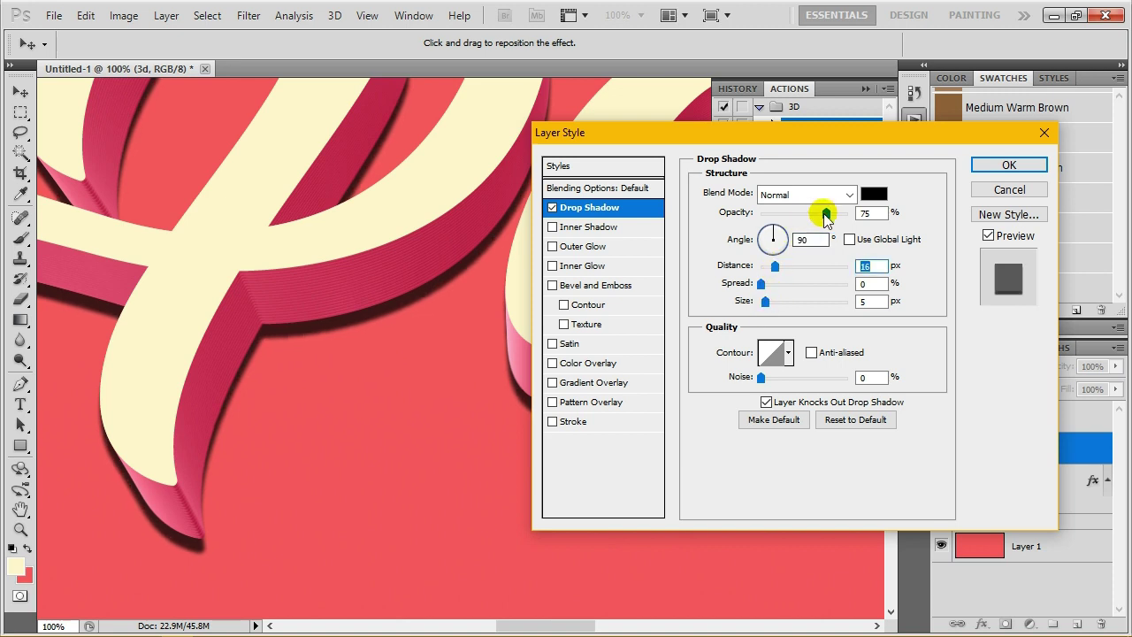
{"action": "left_click_drag", "start_coordinate": [826, 214], "coordinate": [834, 213]}
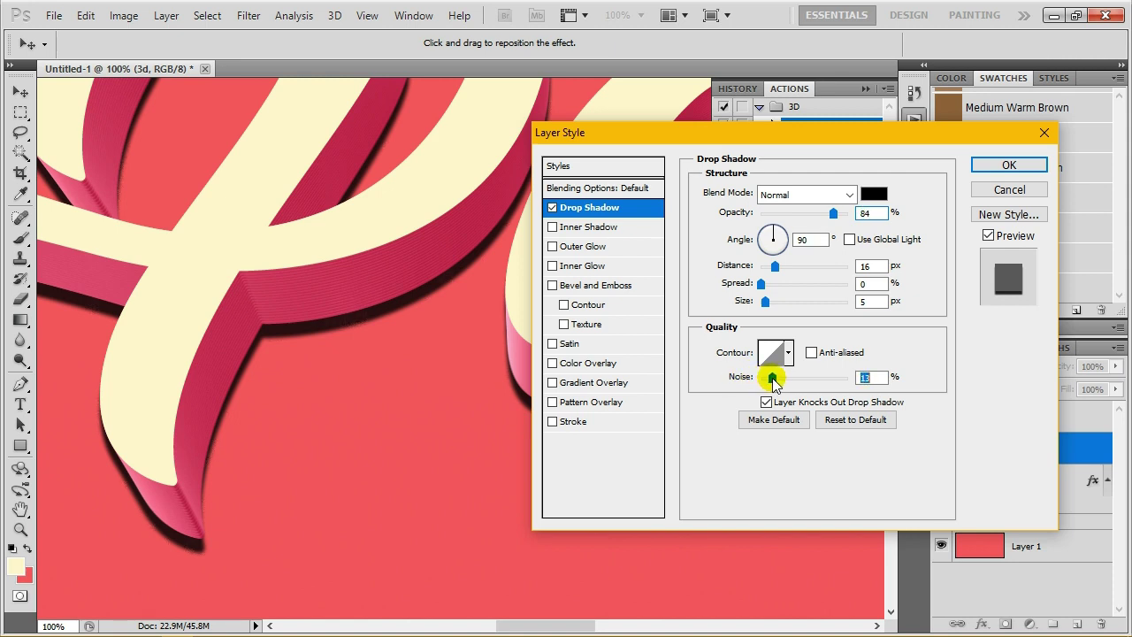
{"action": "left_click_drag", "start_coordinate": [772, 379], "coordinate": [759, 379]}
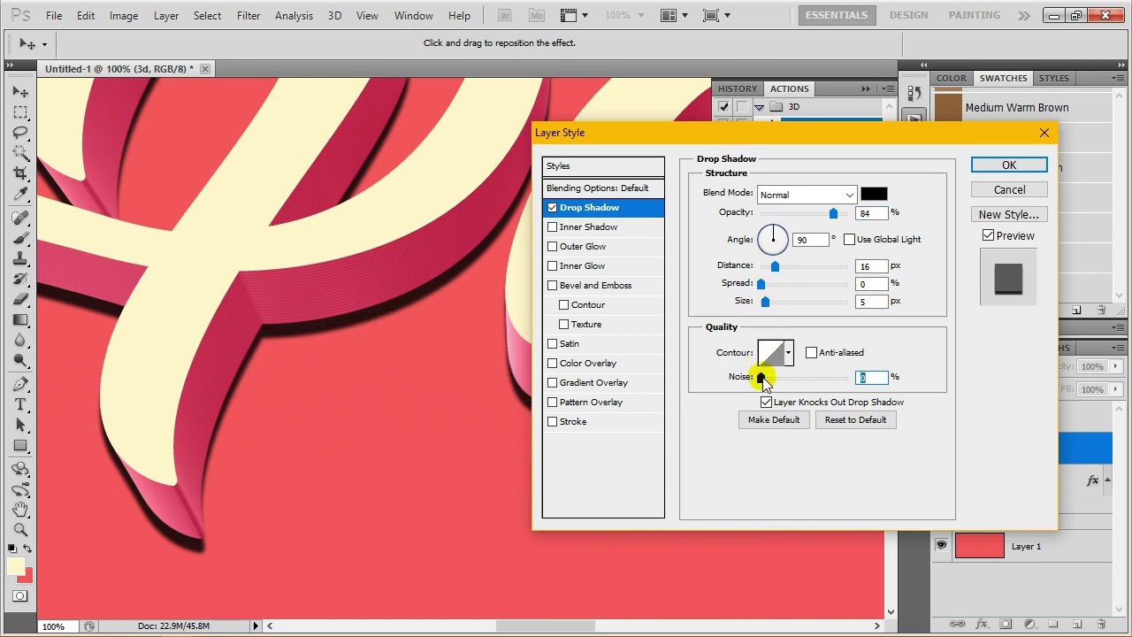
{"action": "left_click", "coordinate": [765, 302]}
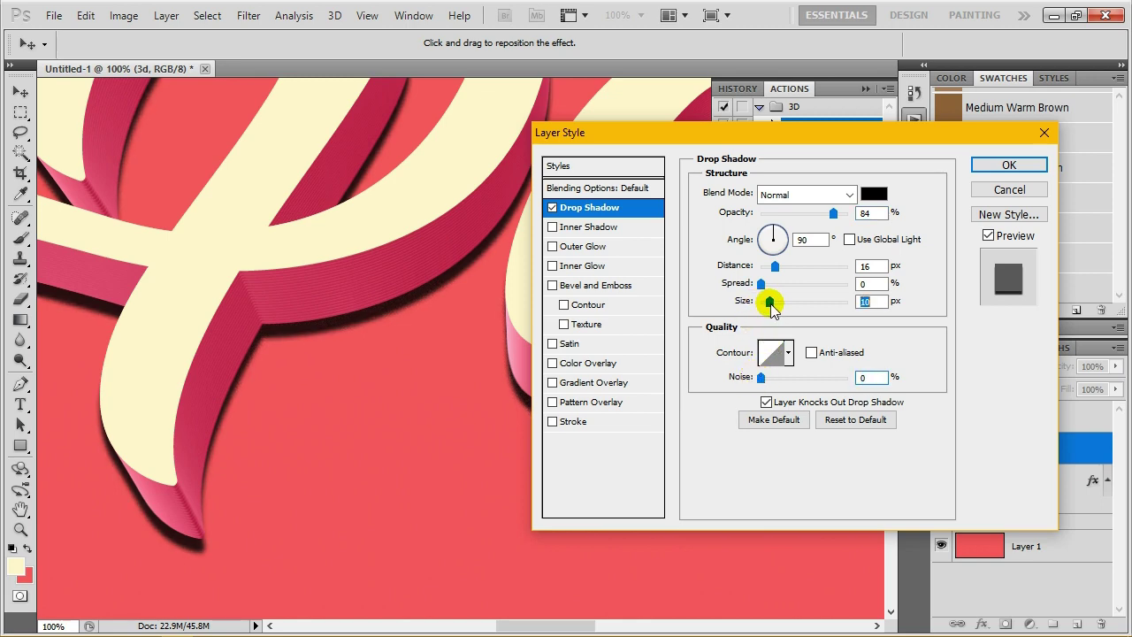
{"action": "left_click_drag", "start_coordinate": [771, 305], "coordinate": [772, 306]}
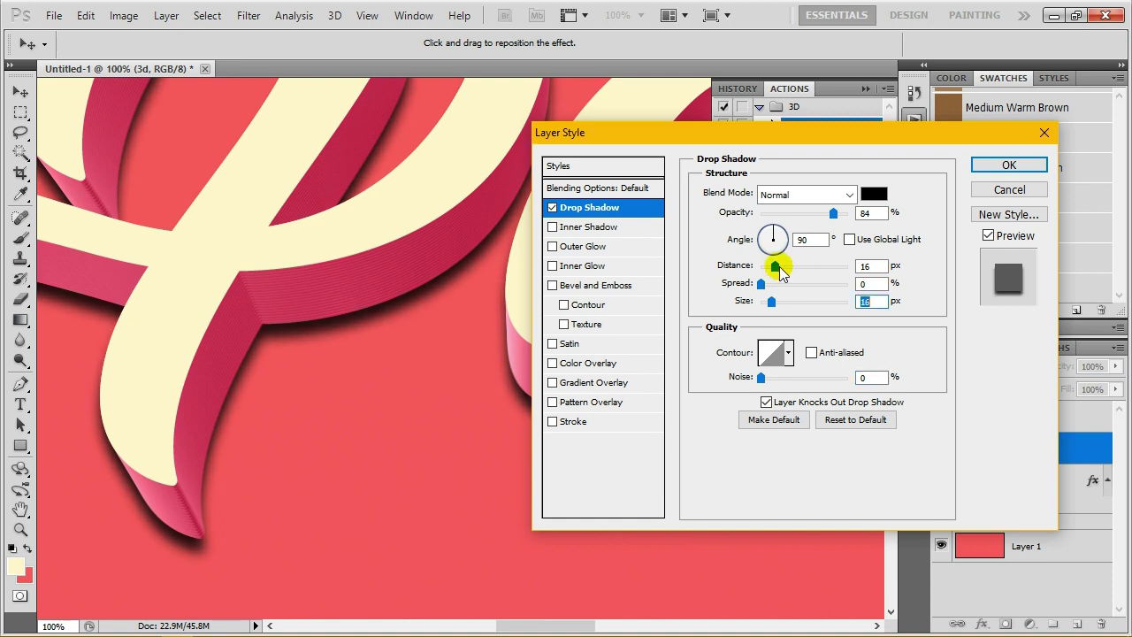
{"action": "left_click_drag", "start_coordinate": [776, 265], "coordinate": [781, 271]}
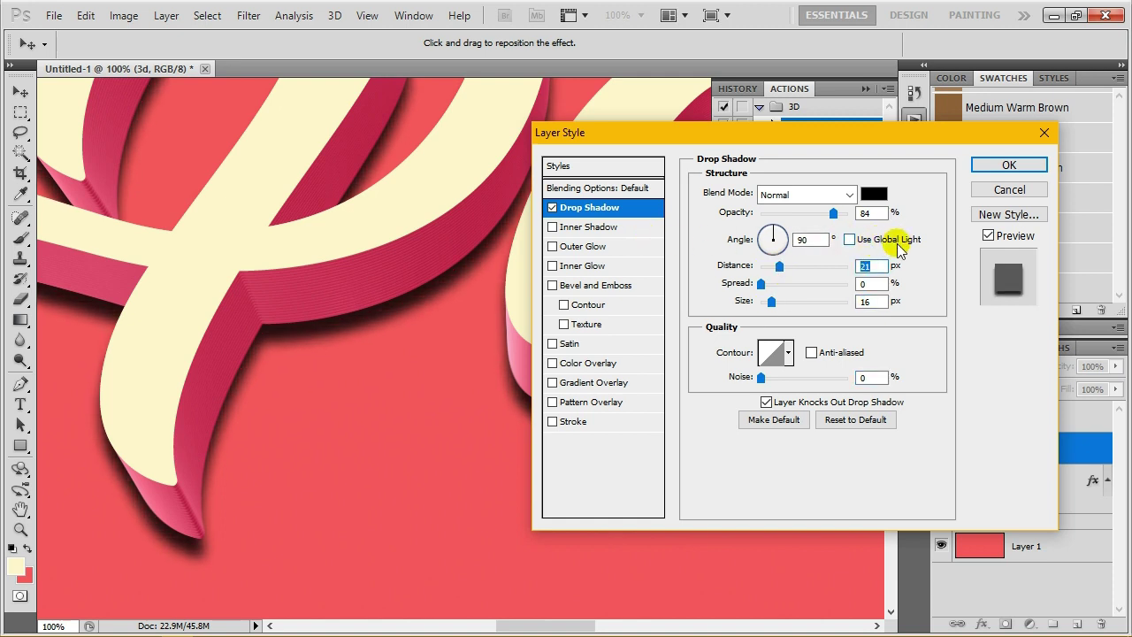
{"action": "left_click", "coordinate": [872, 266]}
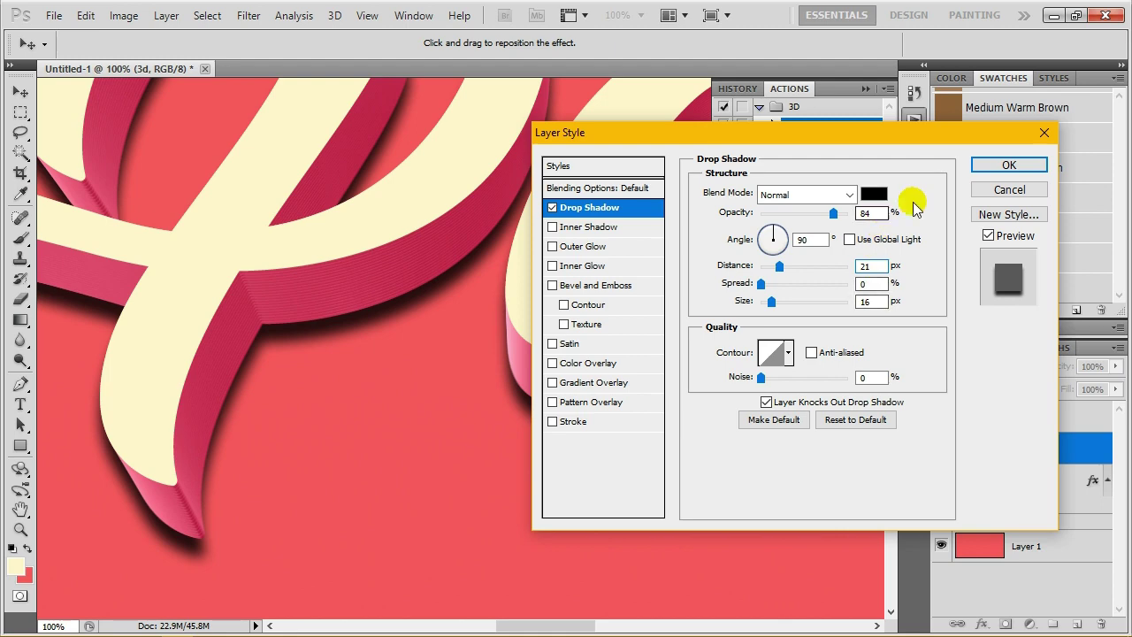
{"action": "left_click_drag", "start_coordinate": [833, 213], "coordinate": [838, 213]}
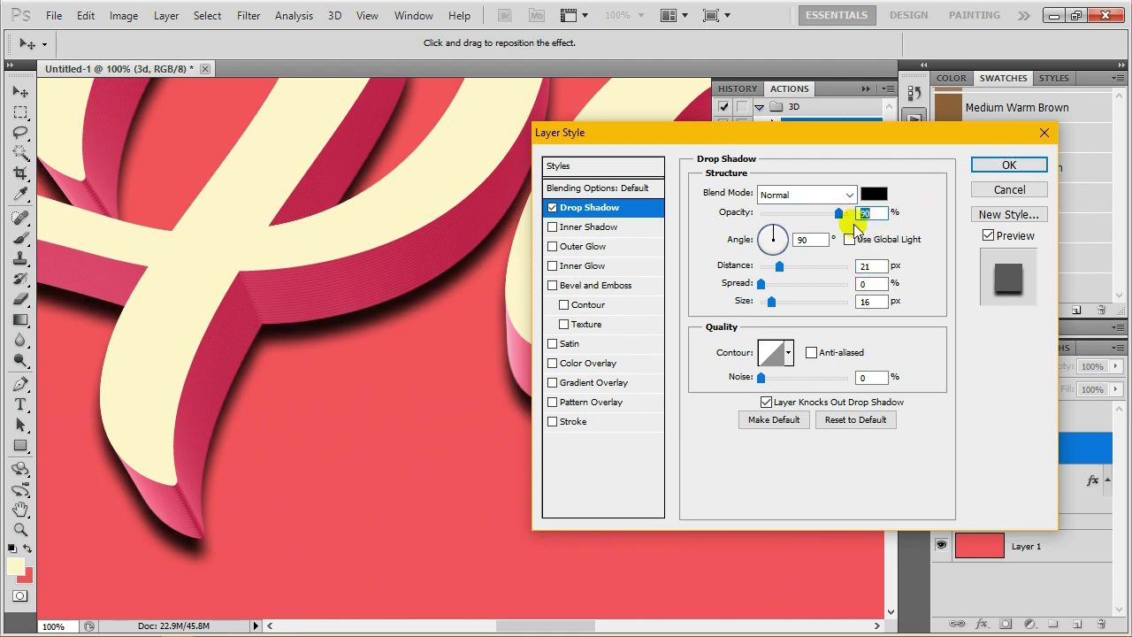
{"action": "left_click", "coordinate": [997, 171]}
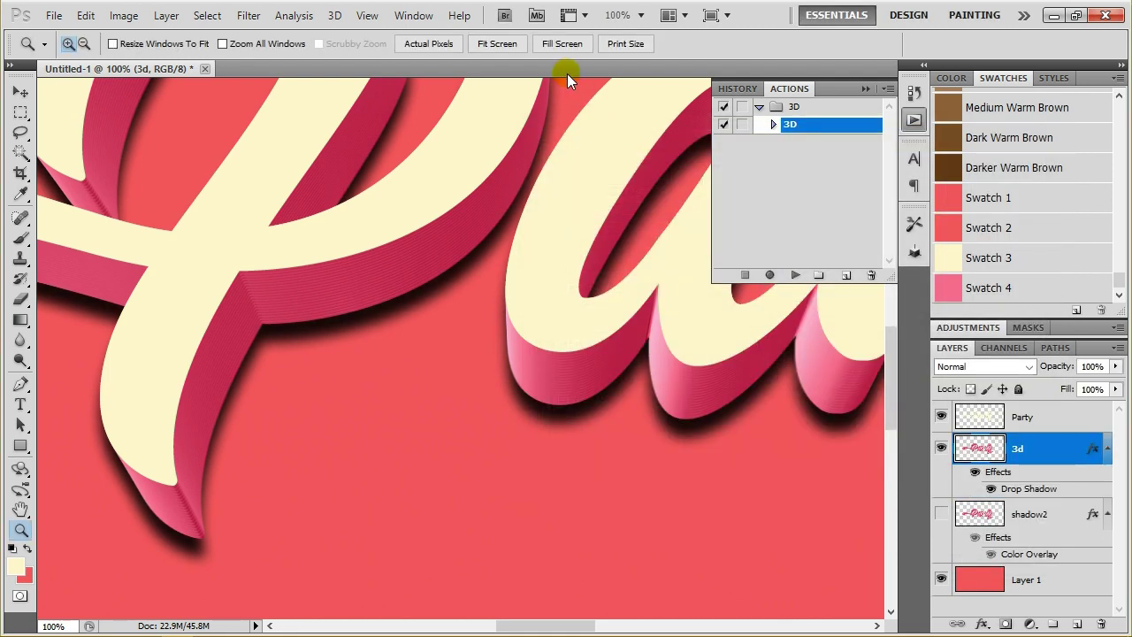
Refit the canvas view, then make the shadow2 layer visible and select it.
{"action": "left_click", "coordinate": [497, 44]}
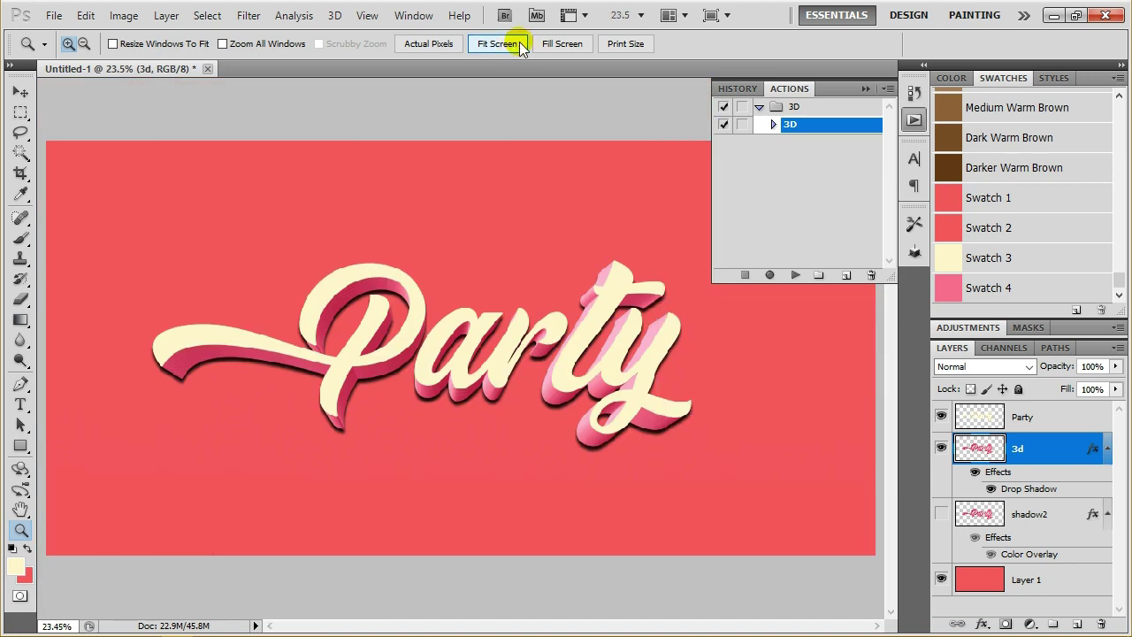
{"action": "left_click", "coordinate": [416, 43]}
{"action": "left_click", "coordinate": [508, 51]}
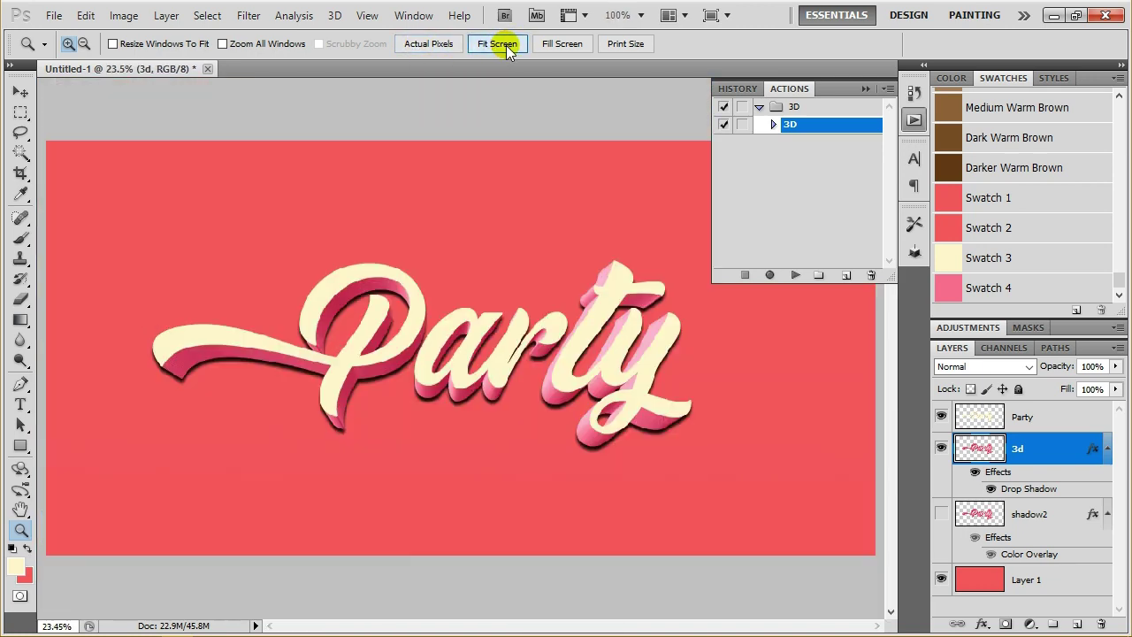
{"action": "left_click", "coordinate": [1053, 506]}
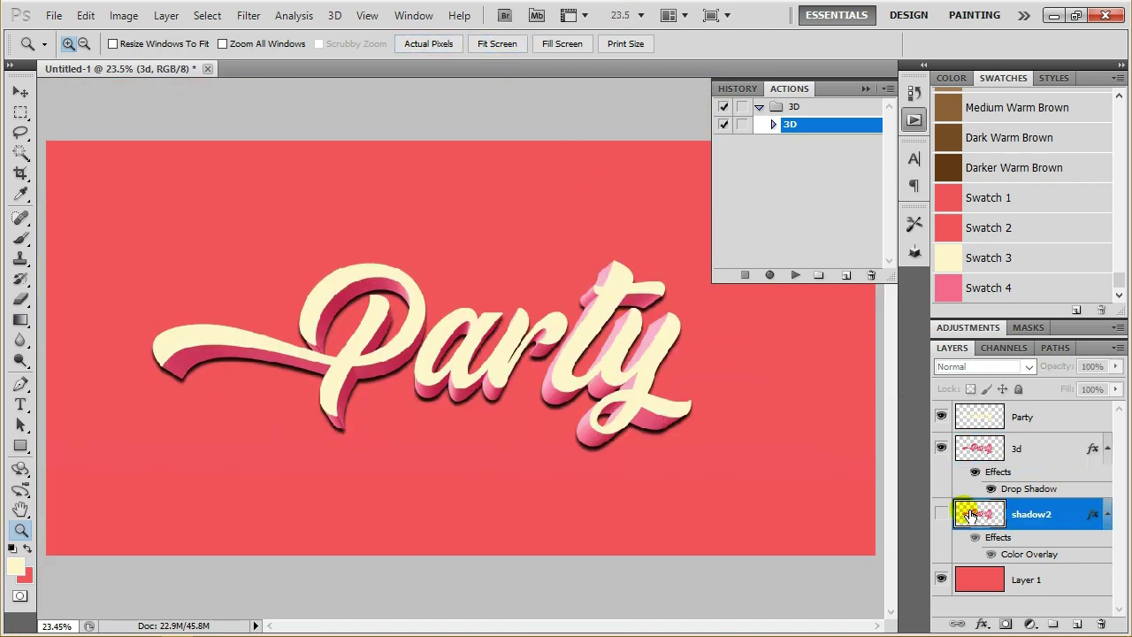
{"action": "left_click", "coordinate": [942, 513]}
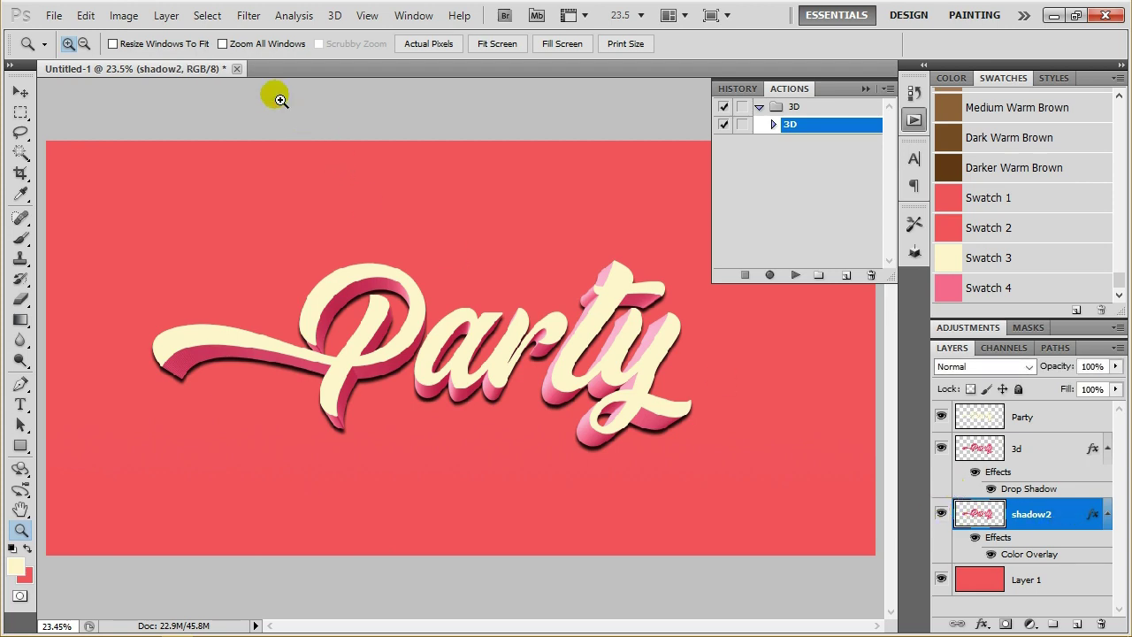
{"action": "left_click", "coordinate": [166, 15]}
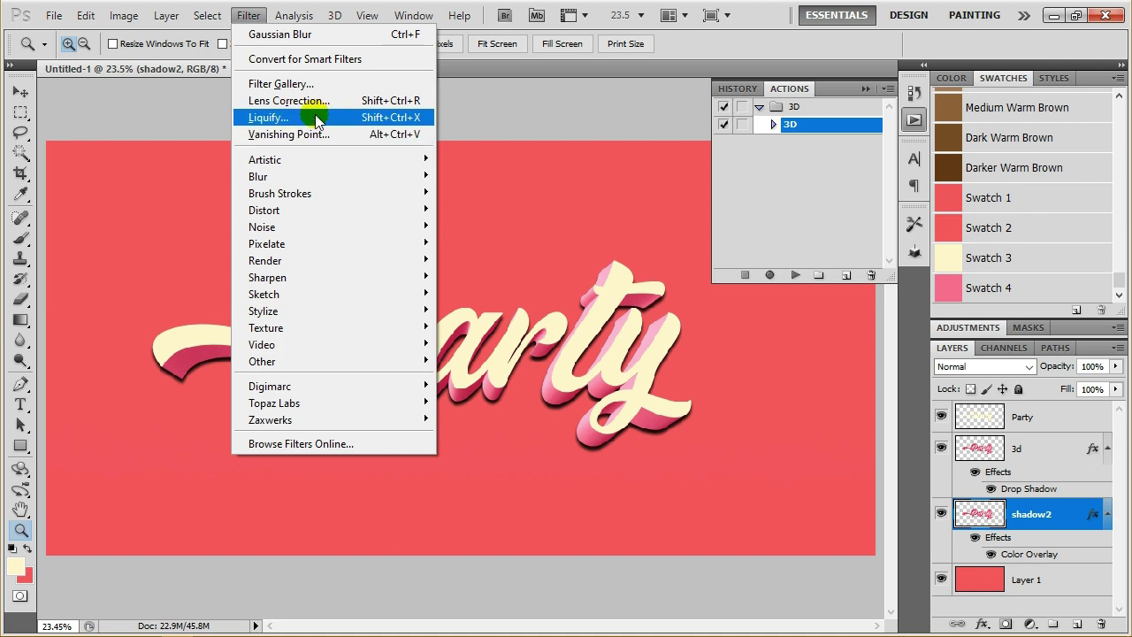
{"action": "mouse_move", "coordinate": [332, 176]}
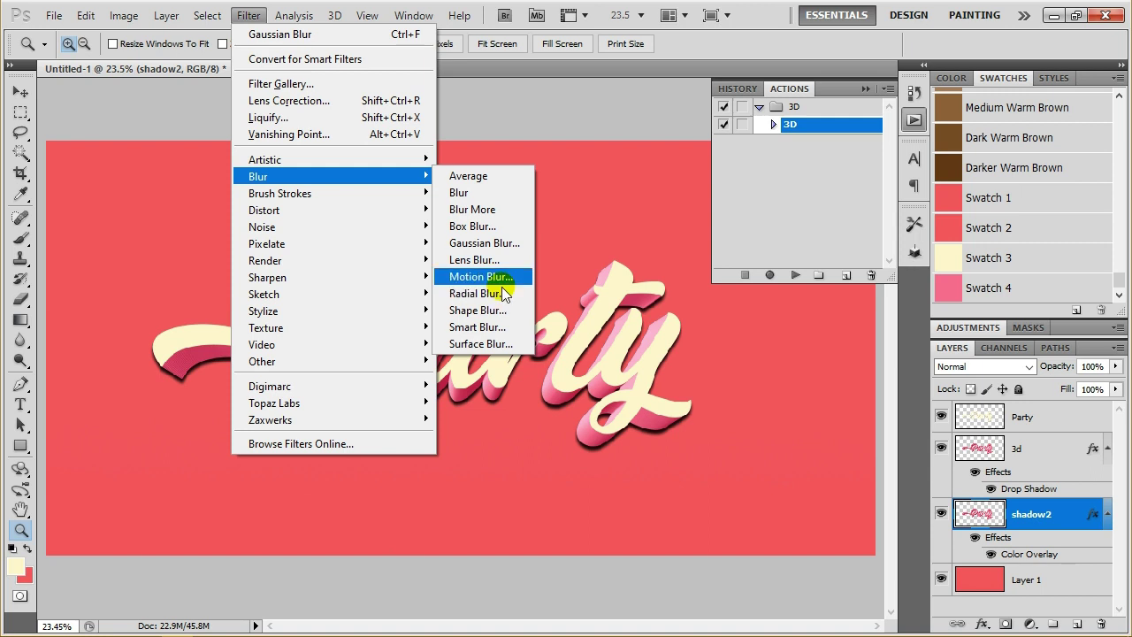
Apply a Motion Blur to shadow2 at 90° angle and 209 pixels distance.
{"action": "left_click", "coordinate": [499, 276]}
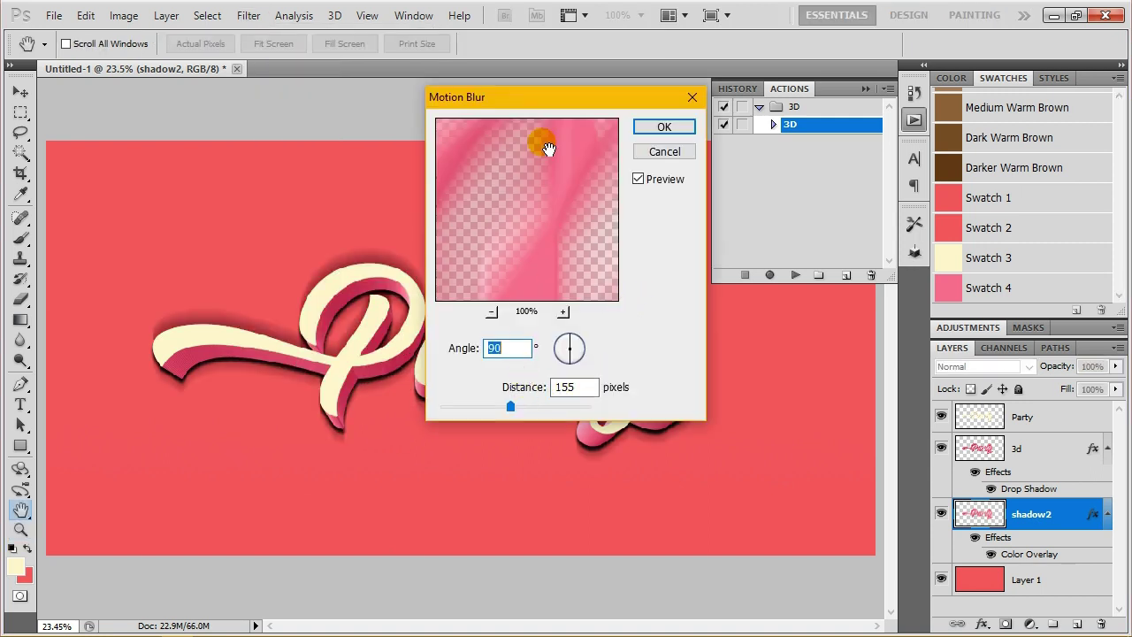
{"action": "left_click_drag", "start_coordinate": [561, 98], "coordinate": [685, 97]}
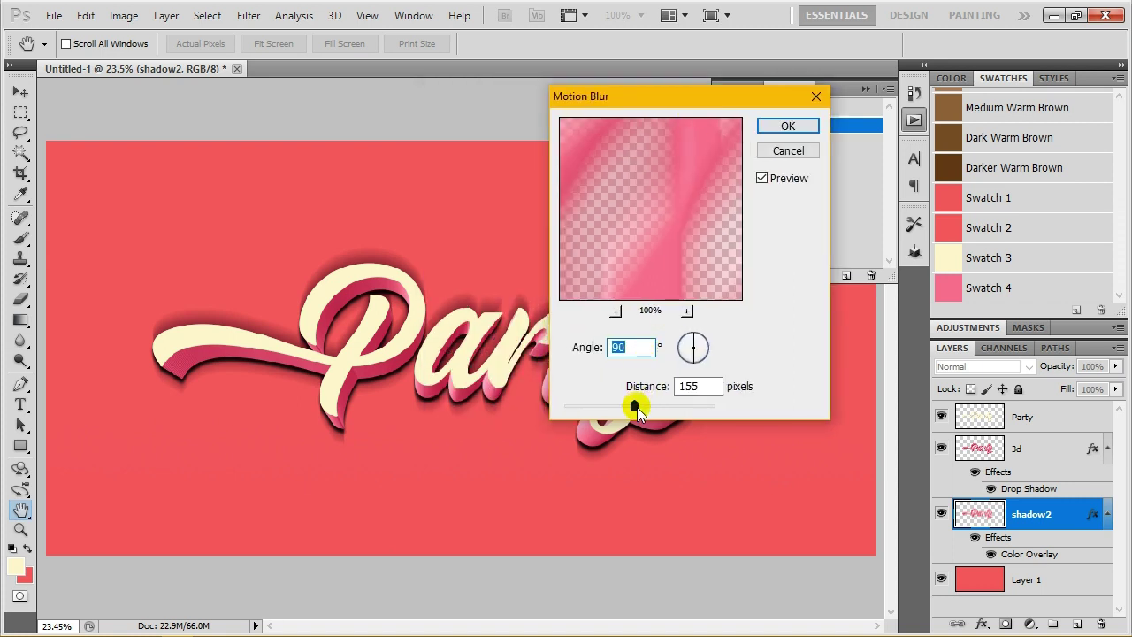
{"action": "double_click", "coordinate": [725, 389]}
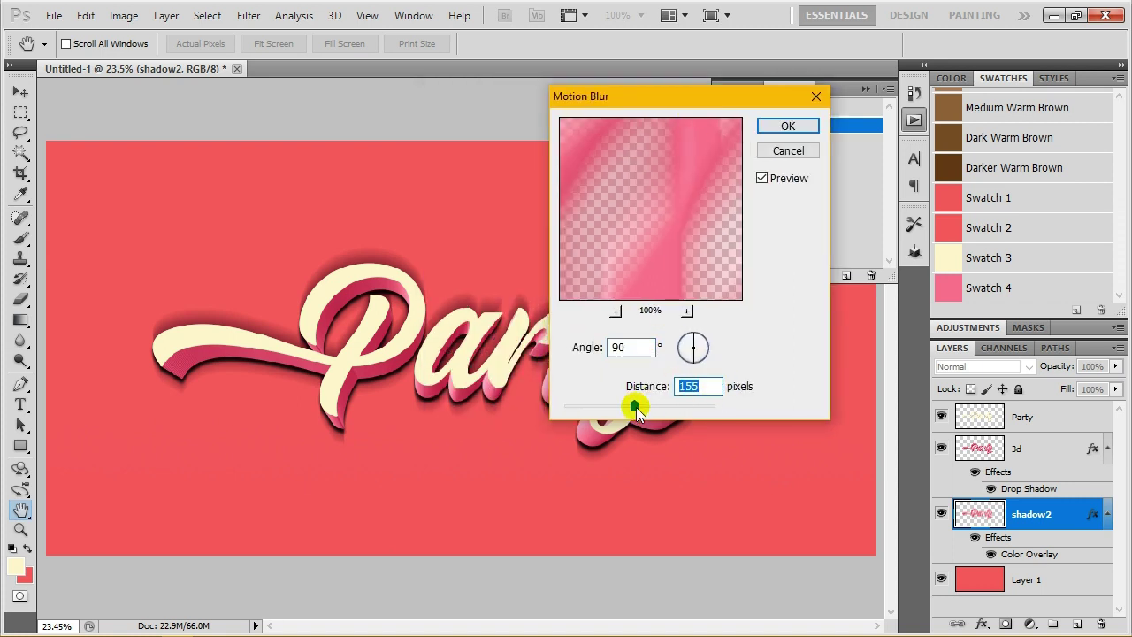
{"action": "left_click_drag", "start_coordinate": [636, 407], "coordinate": [644, 409]}
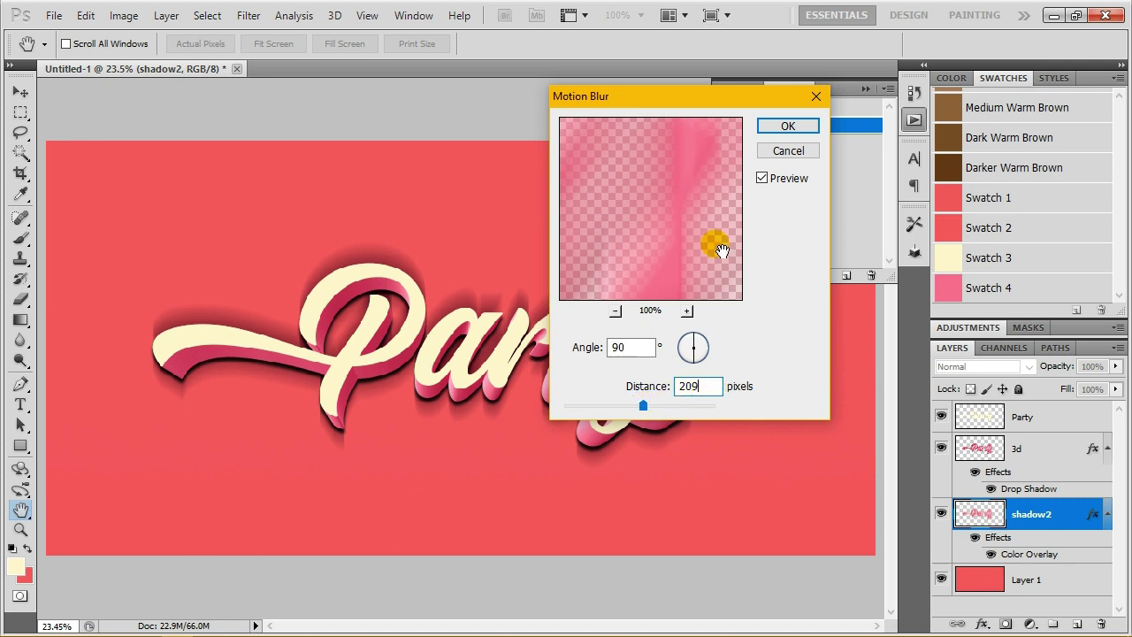
{"action": "left_click", "coordinate": [781, 126]}
Nudge shadow2 down beneath the letters with the Move tool.
{"action": "left_click", "coordinate": [21, 92]}
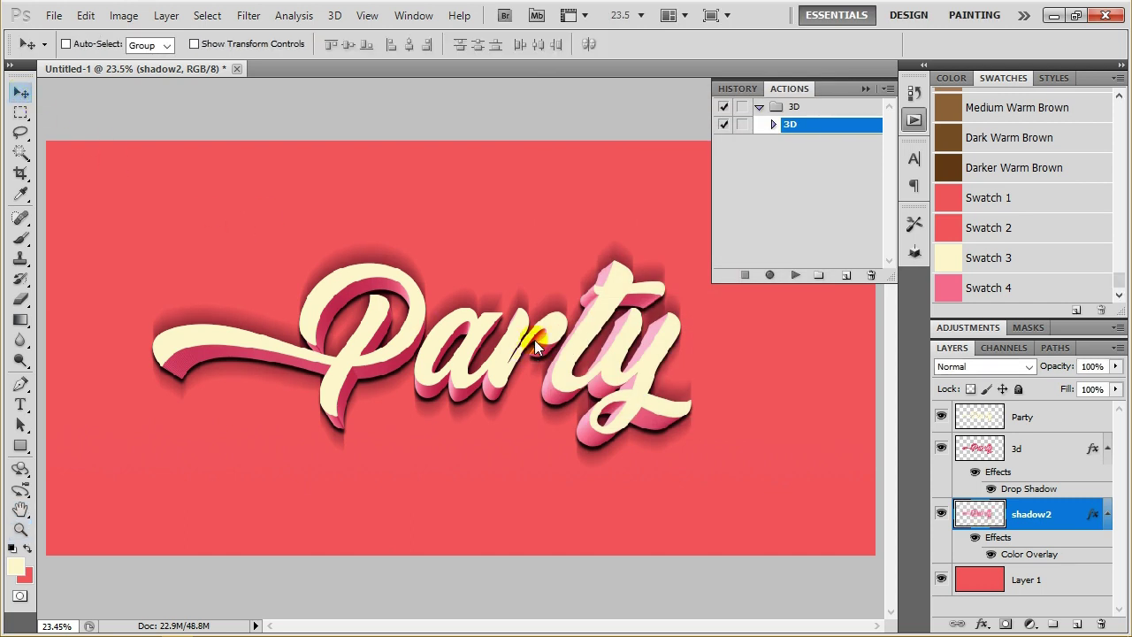
{"action": "key", "text": "shift+Down"}
{"action": "key", "text": "shift+Down"}
{"action": "key", "text": "shift+Down"}
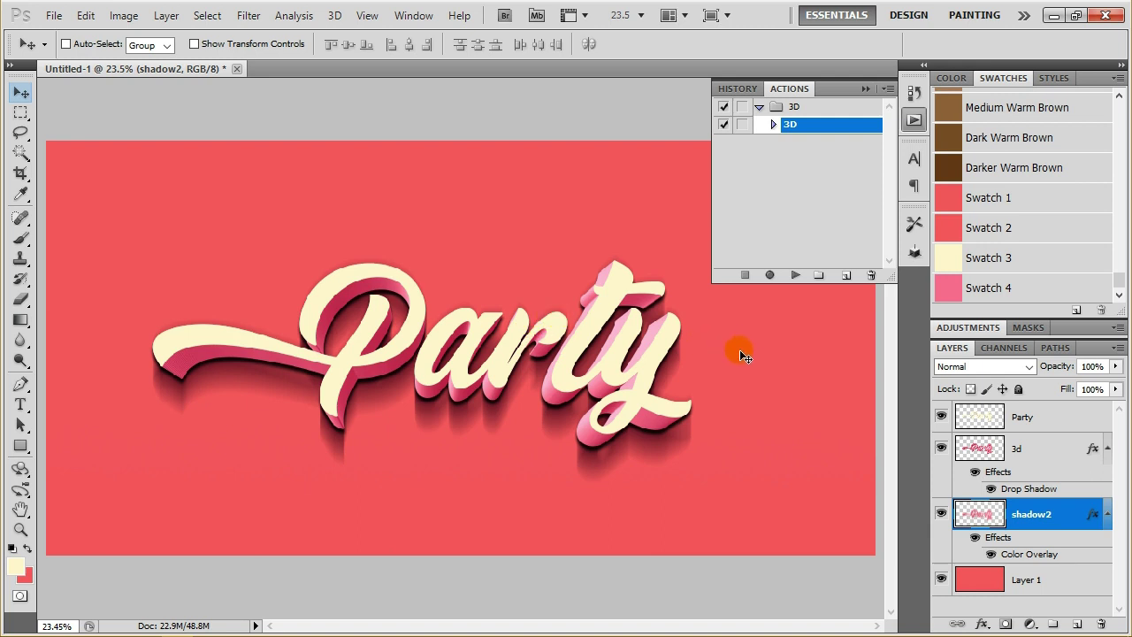
{"action": "left_click", "coordinate": [249, 15]}
{"action": "mouse_move", "coordinate": [265, 176]}
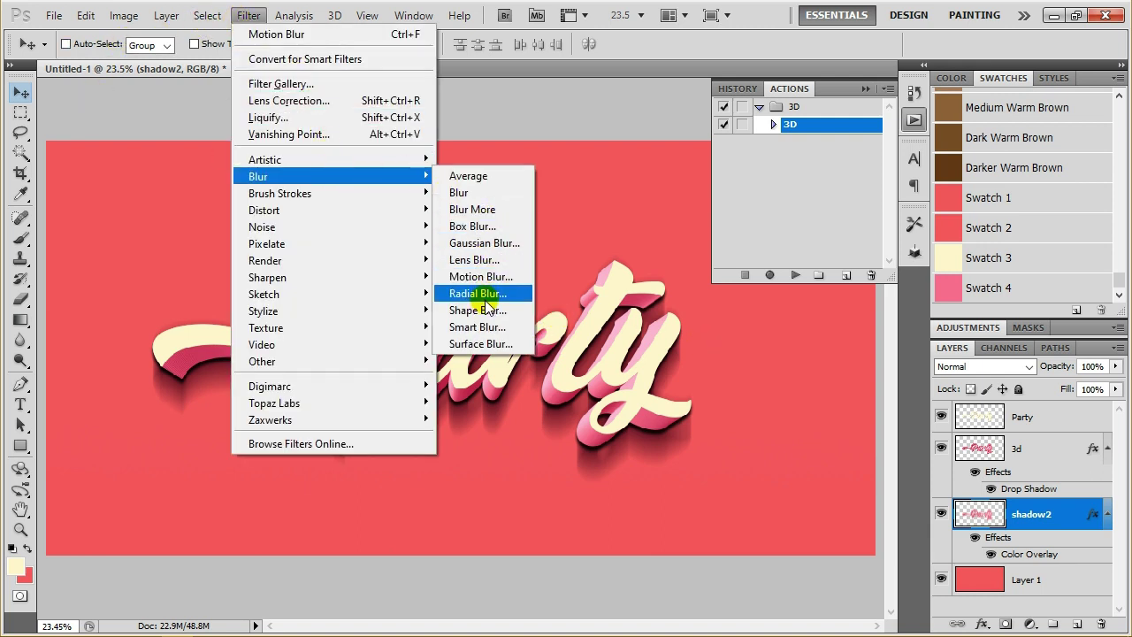
Apply a 43.9-pixel Gaussian Blur to shadow2 and collapse the History/Actions panel.
{"action": "left_click", "coordinate": [504, 245]}
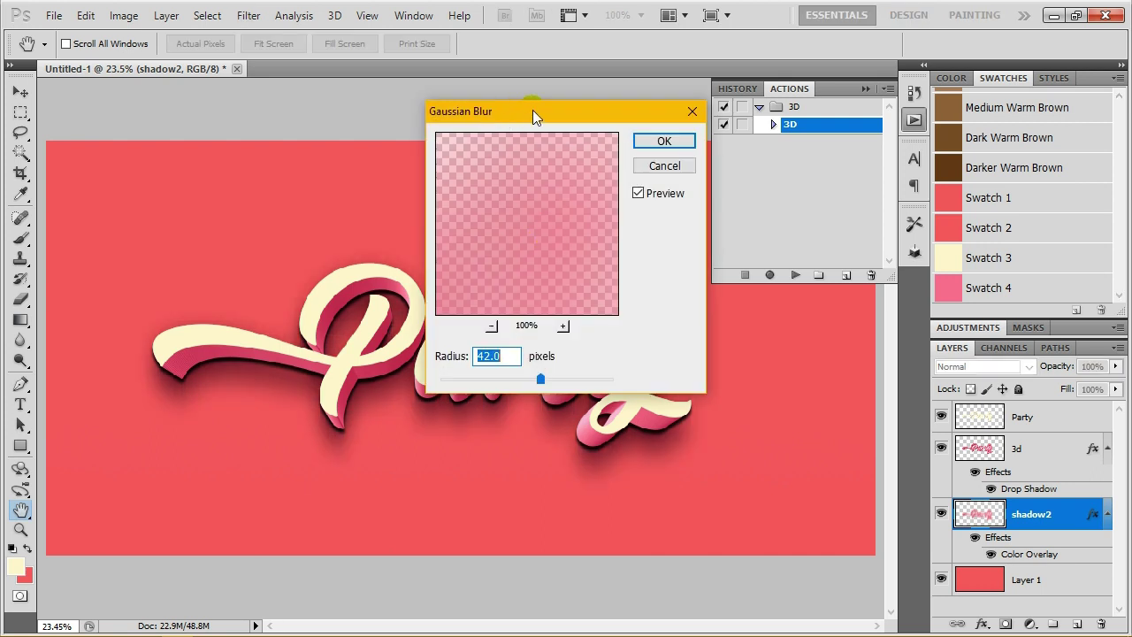
{"action": "left_click_drag", "start_coordinate": [532, 110], "coordinate": [749, 105]}
{"action": "left_click", "coordinate": [720, 346]}
{"action": "left_click", "coordinate": [750, 370]}
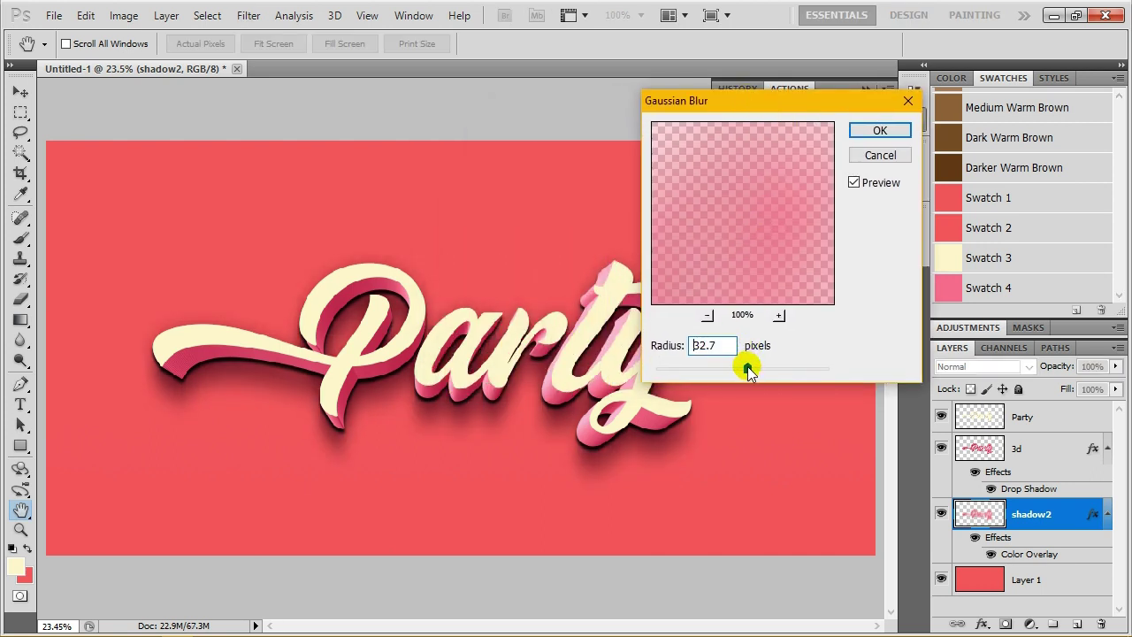
{"action": "left_click_drag", "start_coordinate": [750, 371], "coordinate": [754, 371]}
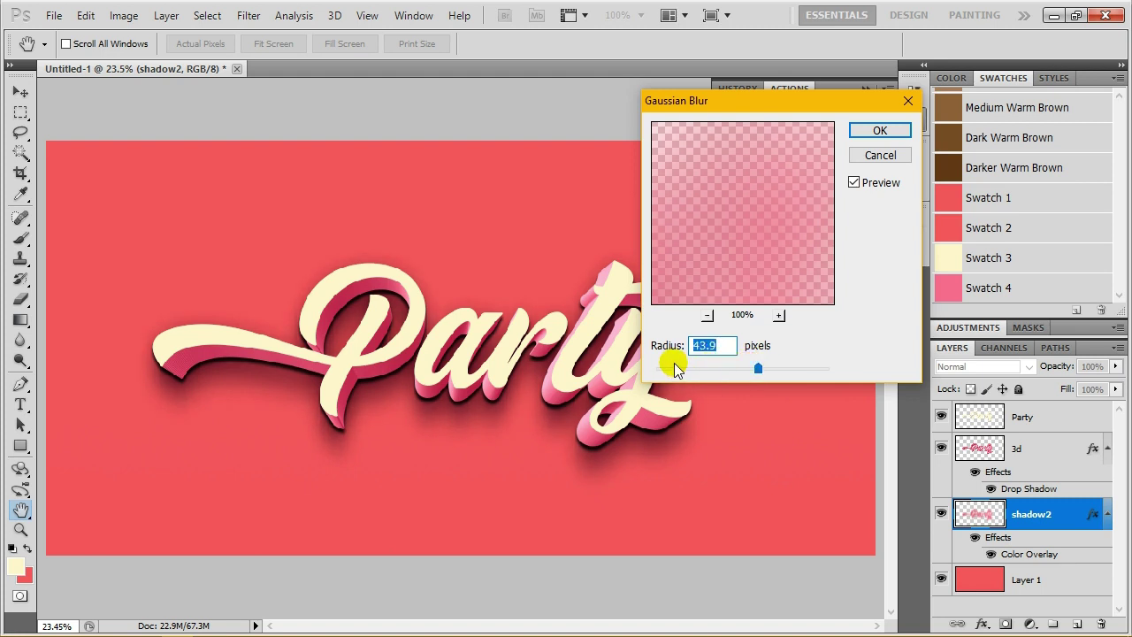
{"action": "double_click", "coordinate": [733, 349]}
{"action": "left_click", "coordinate": [878, 130]}
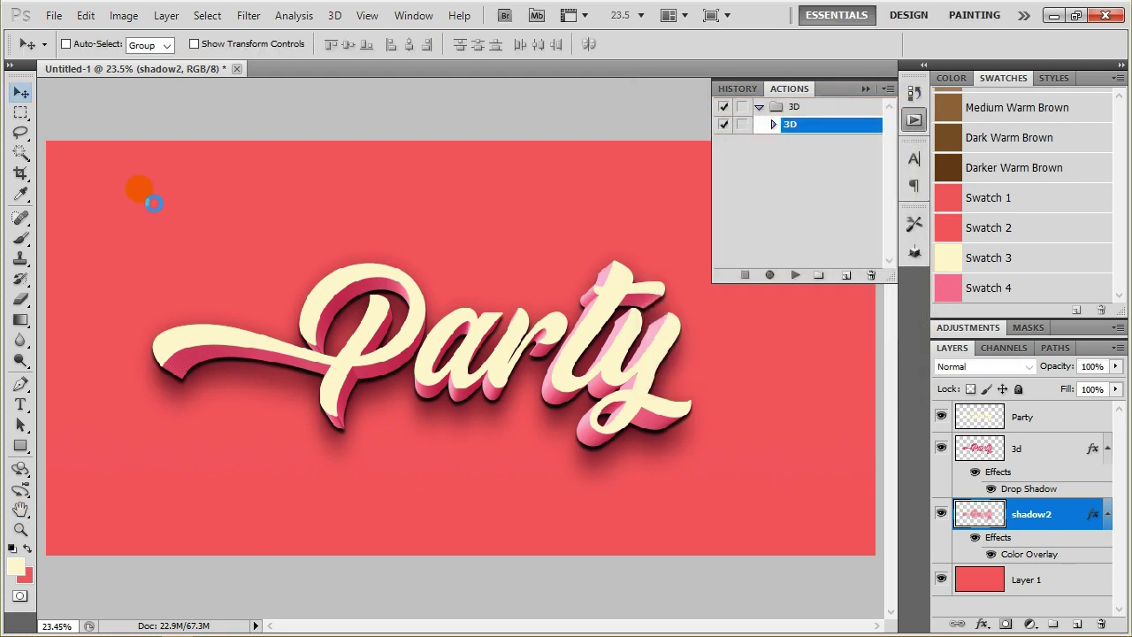
{"action": "left_click", "coordinate": [22, 94]}
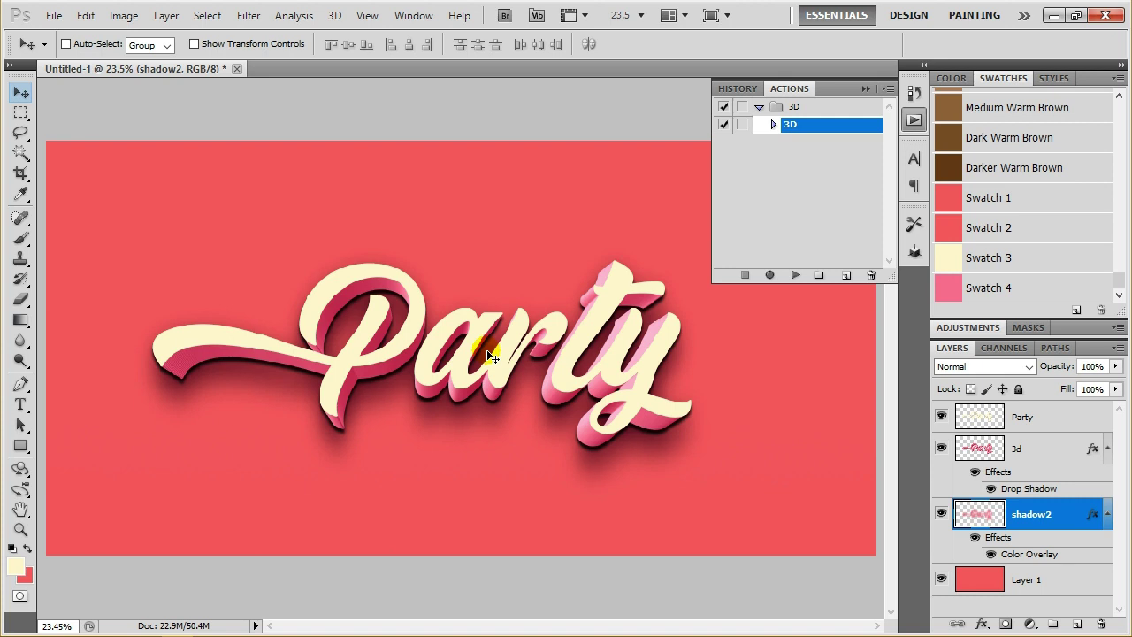
{"action": "left_click", "coordinate": [866, 88]}
Group the Party, 3d and shadow2 layers into a folder named 'party'.
{"action": "left_click", "coordinate": [1107, 514]}
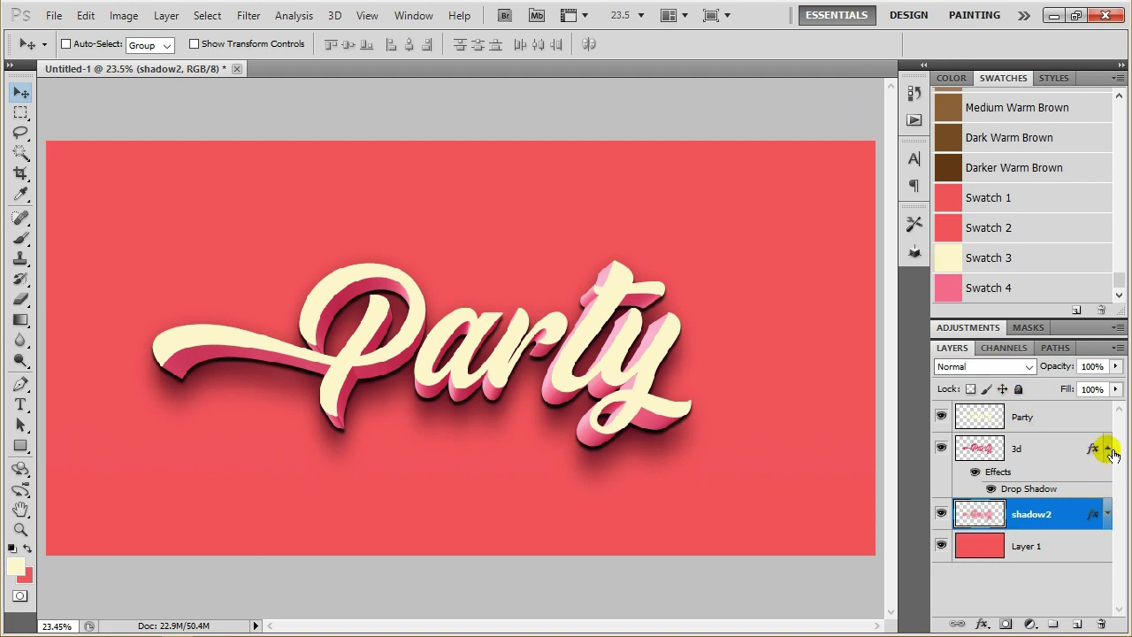
{"action": "left_click", "coordinate": [1108, 449]}
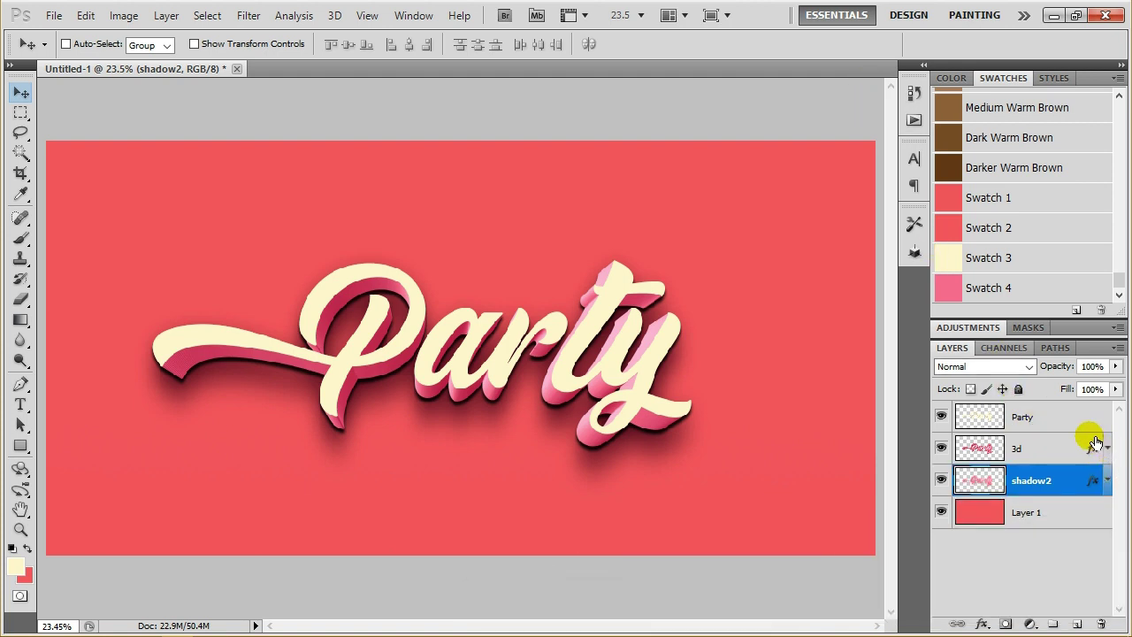
{"action": "left_click", "coordinate": [1073, 421], "text": "shift"}
{"action": "key", "text": "ctrl+g"}
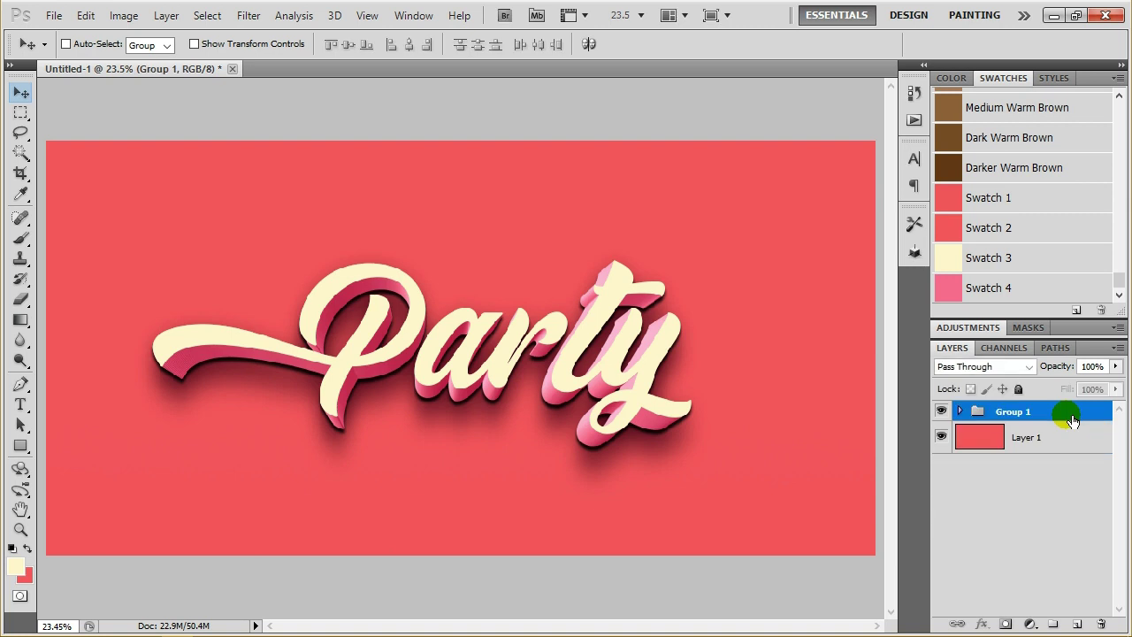
{"action": "double_click", "coordinate": [1026, 412]}
{"action": "type", "text": "party"}
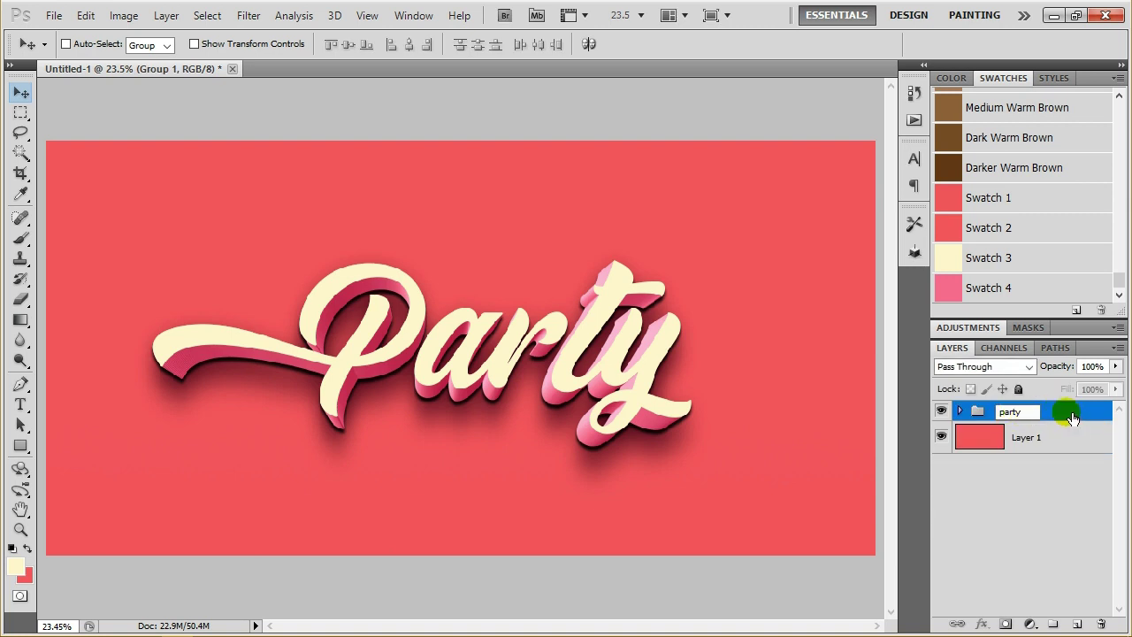
{"action": "key", "text": "Return"}
Nudge the Party artwork slightly up and toggle the party group's visibility to compare.
{"action": "left_click_drag", "start_coordinate": [460, 323], "coordinate": [506, 316]}
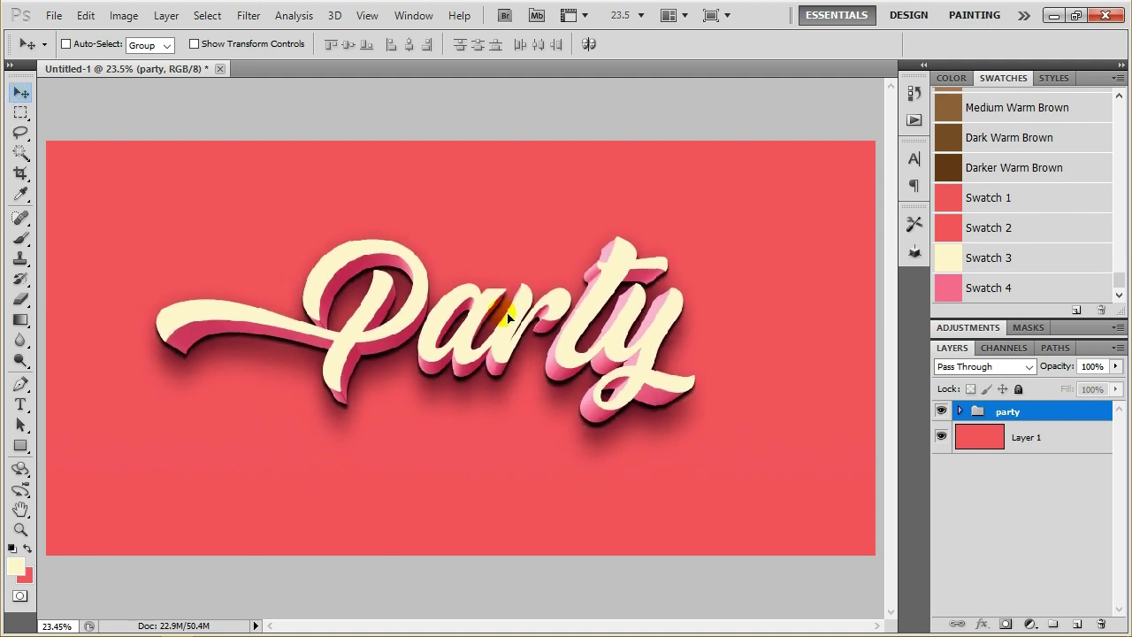
{"action": "left_click", "coordinate": [960, 411]}
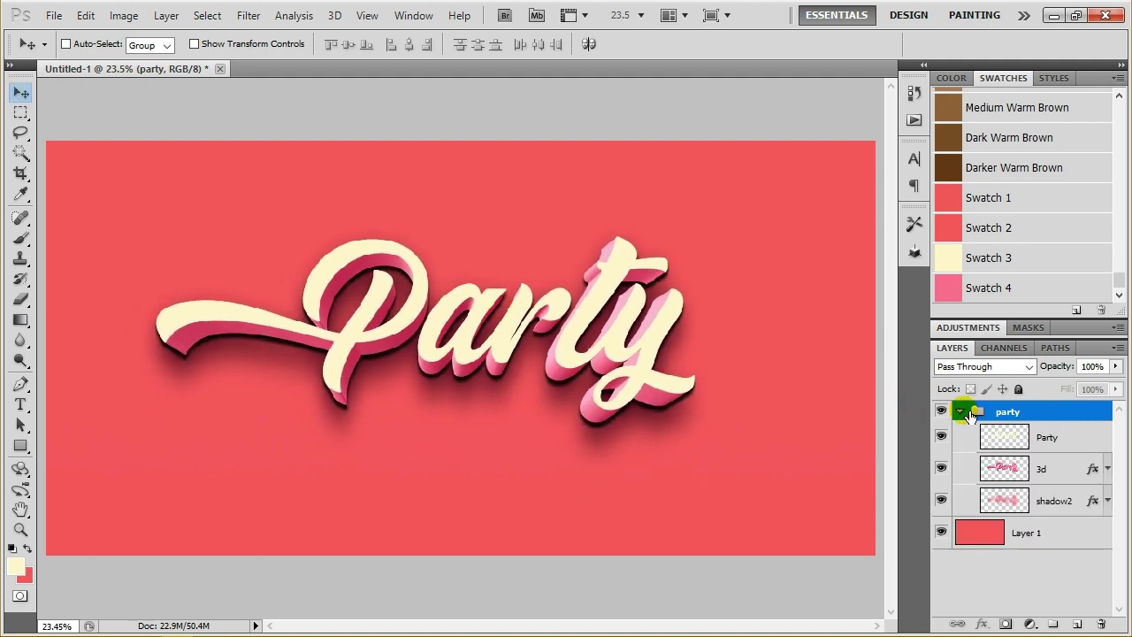
{"action": "left_click", "coordinate": [960, 411]}
{"action": "left_click", "coordinate": [941, 411]}
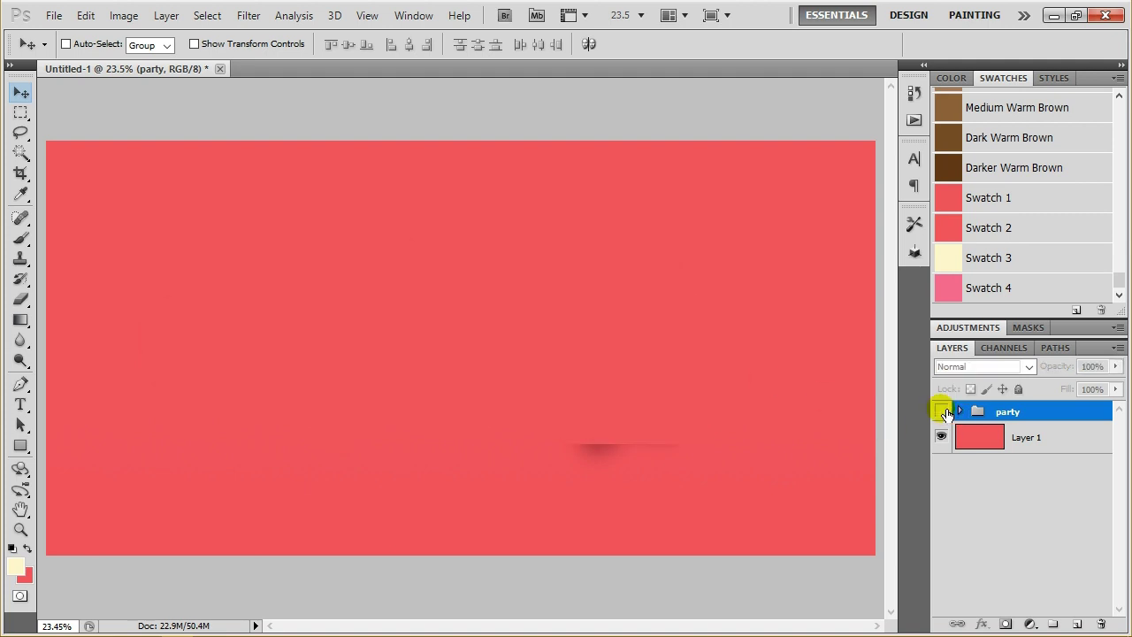
Inspect the lettering at 100%, return to the full view, and expand the party group.
{"action": "left_click", "coordinate": [20, 529]}
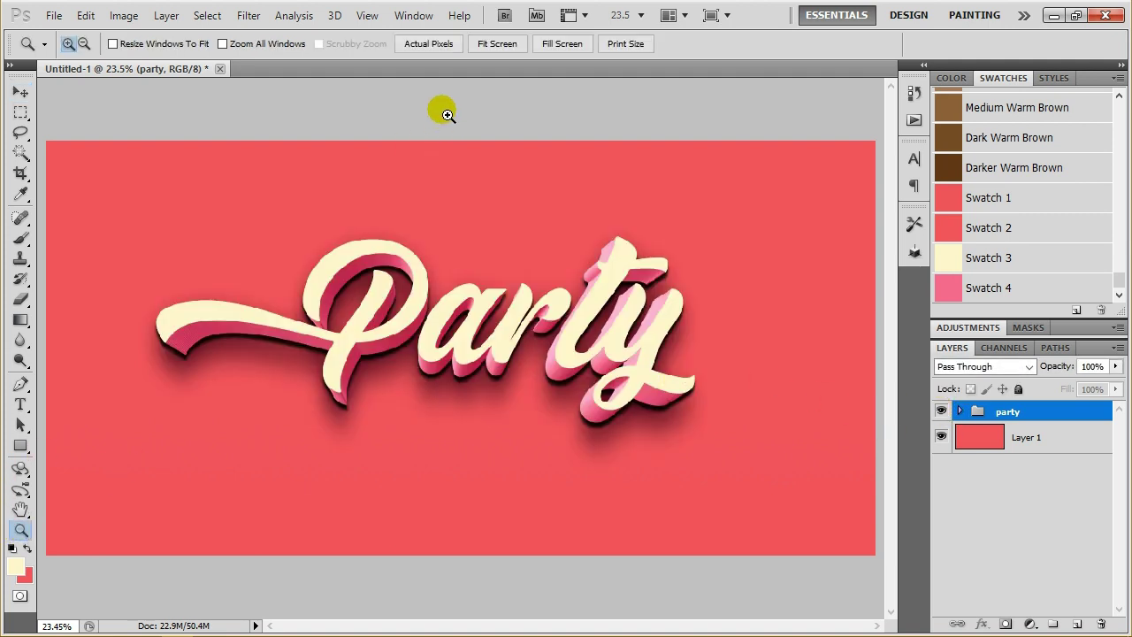
{"action": "left_click", "coordinate": [429, 44]}
{"action": "scroll", "coordinate": [554, 223], "scroll_direction": "right", "scroll_amount": 1}
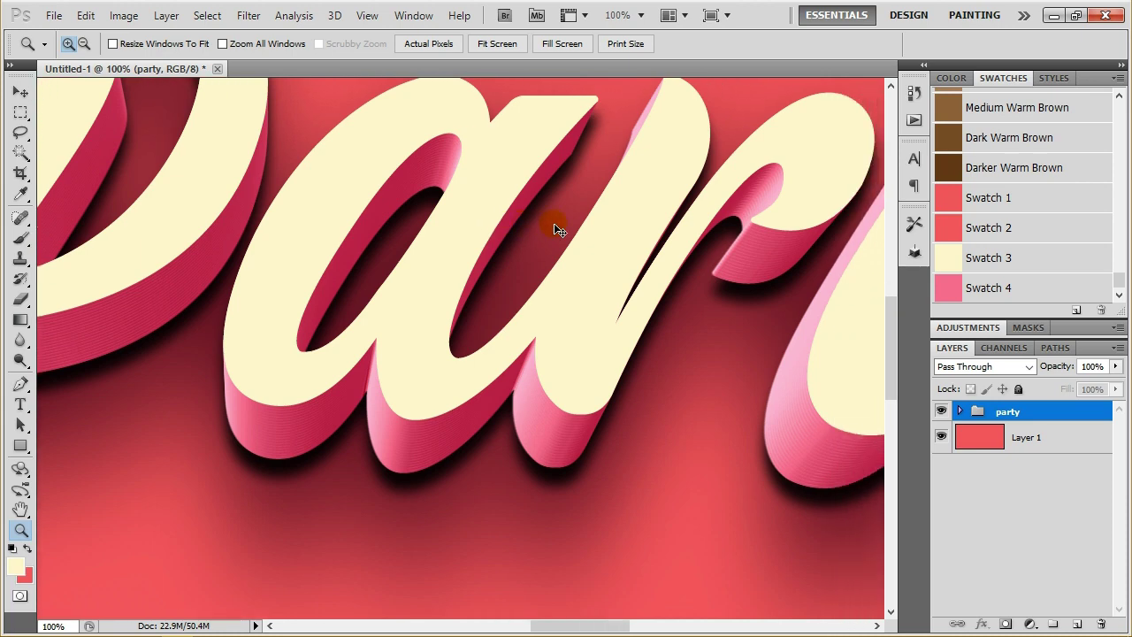
{"action": "scroll", "coordinate": [554, 223], "scroll_direction": "right", "scroll_amount": 1}
{"action": "scroll", "coordinate": [554, 223], "scroll_direction": "right", "scroll_amount": 1}
{"action": "scroll", "coordinate": [554, 223], "scroll_direction": "left", "scroll_amount": 5}
{"action": "scroll", "coordinate": [554, 223], "scroll_direction": "left", "scroll_amount": 3}
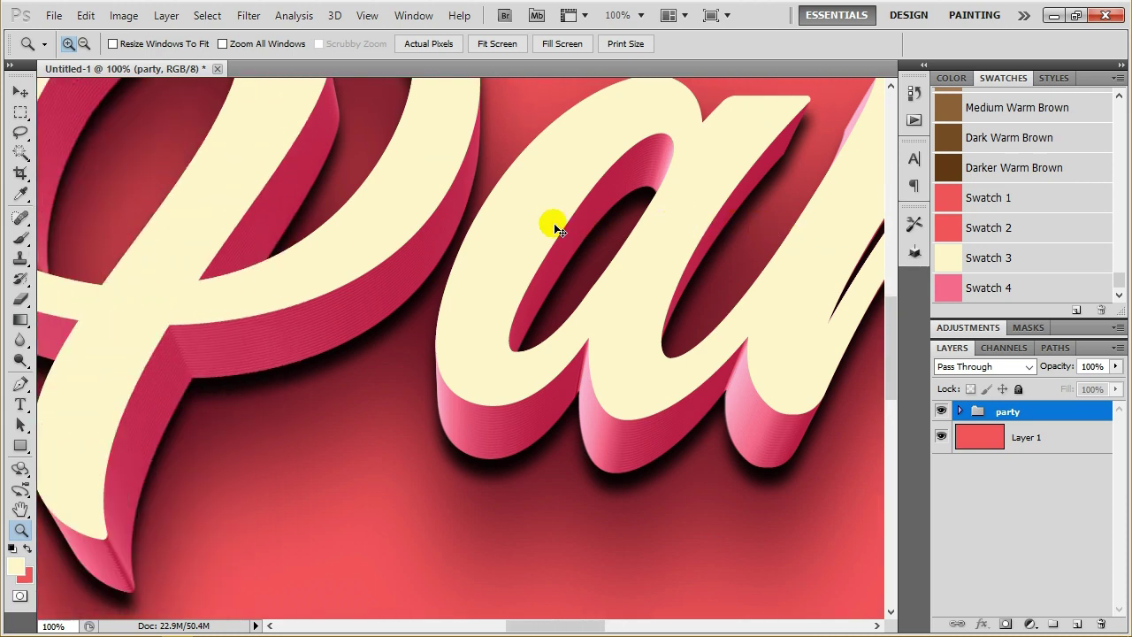
{"action": "left_click", "coordinate": [497, 43]}
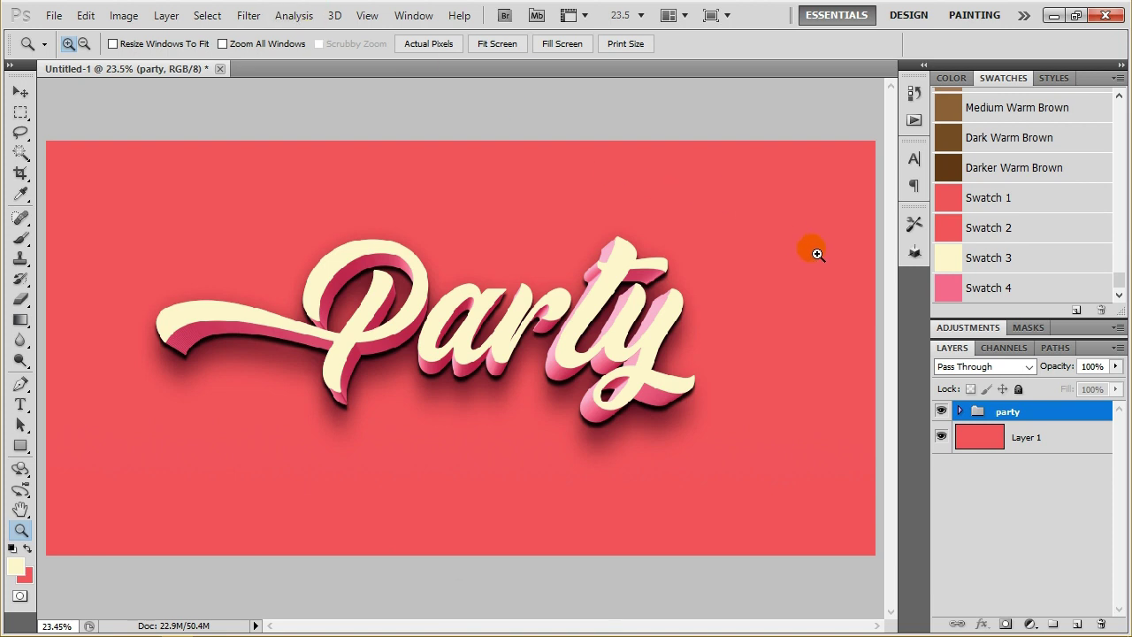
{"action": "left_click", "coordinate": [963, 412]}
Open the Blending Options for the 3d layer.
{"action": "left_click", "coordinate": [1057, 465]}
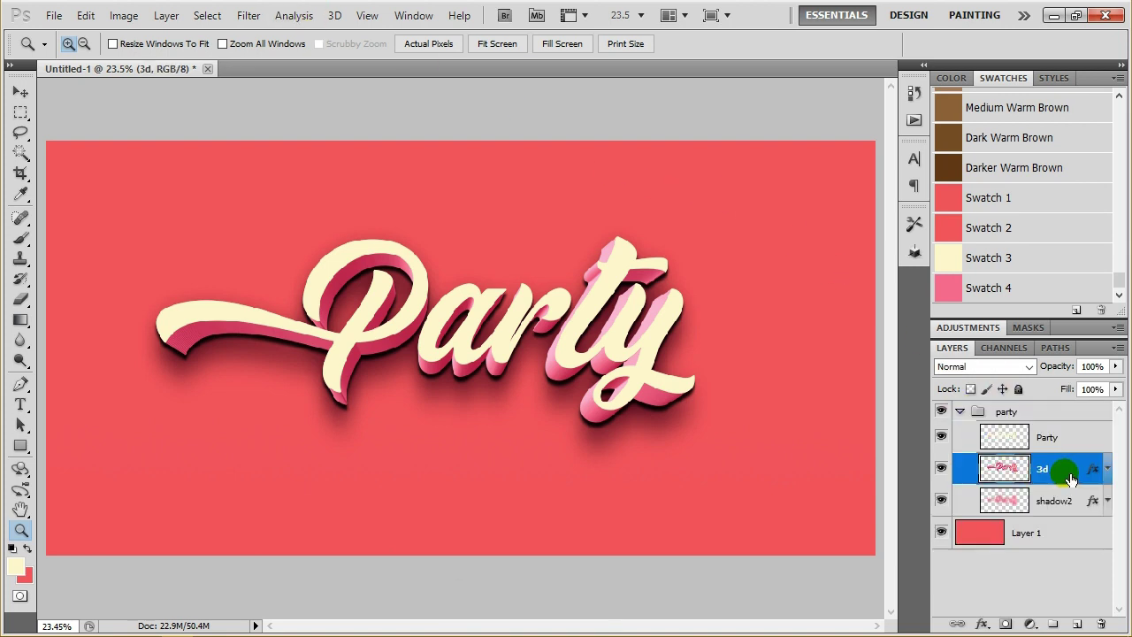
{"action": "right_click", "coordinate": [1069, 471]}
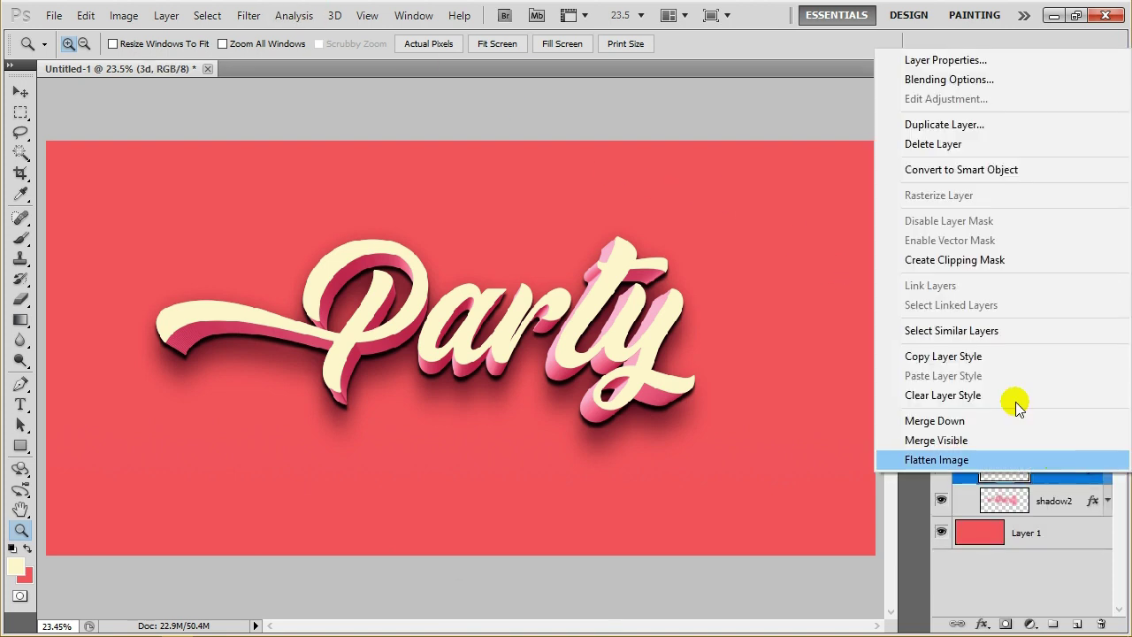
{"action": "left_click", "coordinate": [1066, 471]}
{"action": "right_click", "coordinate": [1070, 469]}
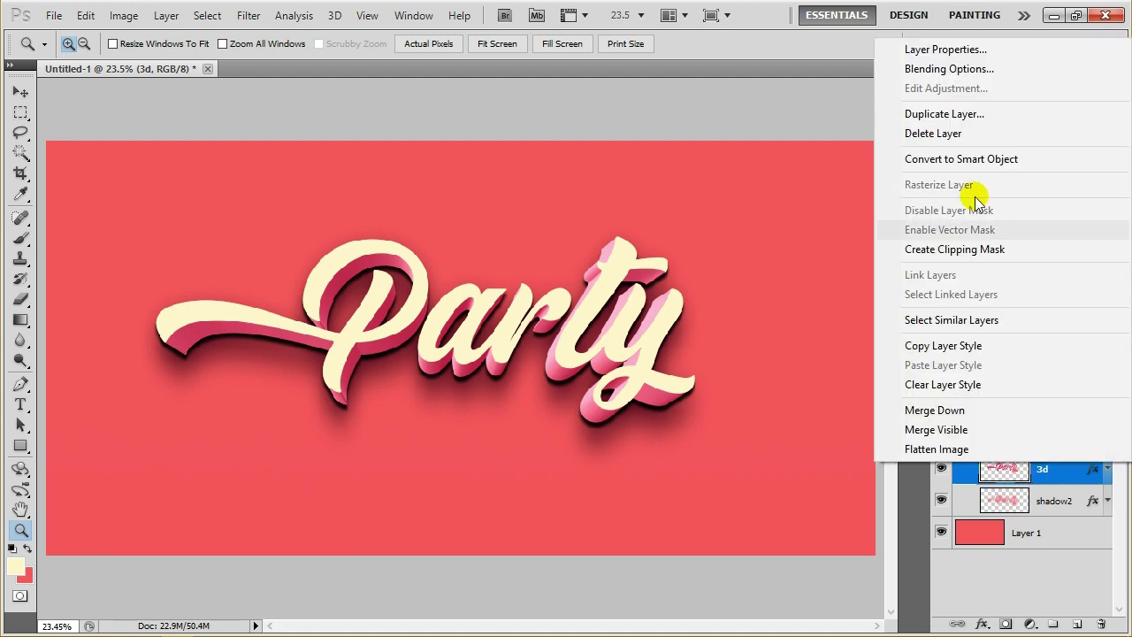
{"action": "left_click", "coordinate": [928, 71]}
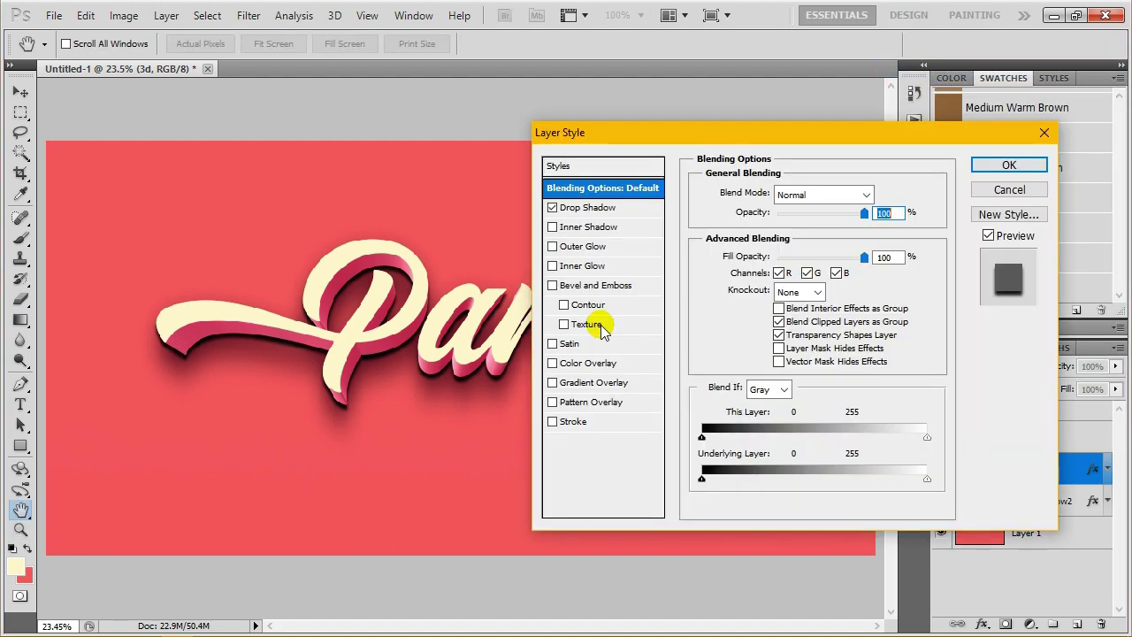
Enable Color Overlay on the 3d layer with black as the overlay colour.
{"action": "left_click", "coordinate": [553, 364]}
{"action": "left_click", "coordinate": [589, 363]}
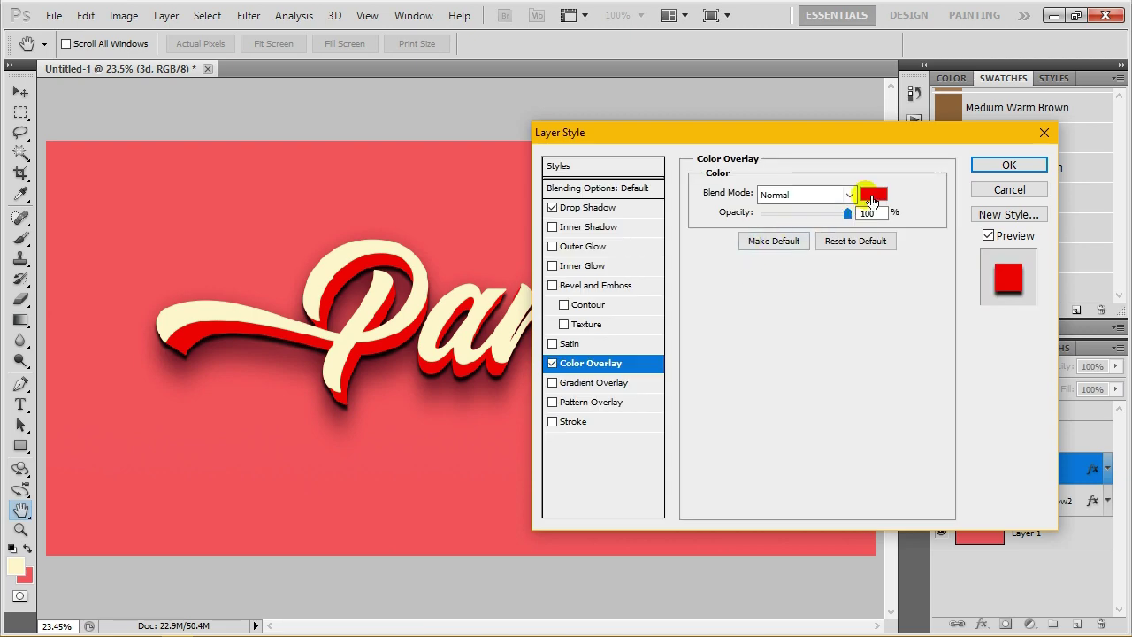
{"action": "left_click", "coordinate": [863, 192]}
{"action": "left_click_drag", "start_coordinate": [620, 268], "coordinate": [470, 463]}
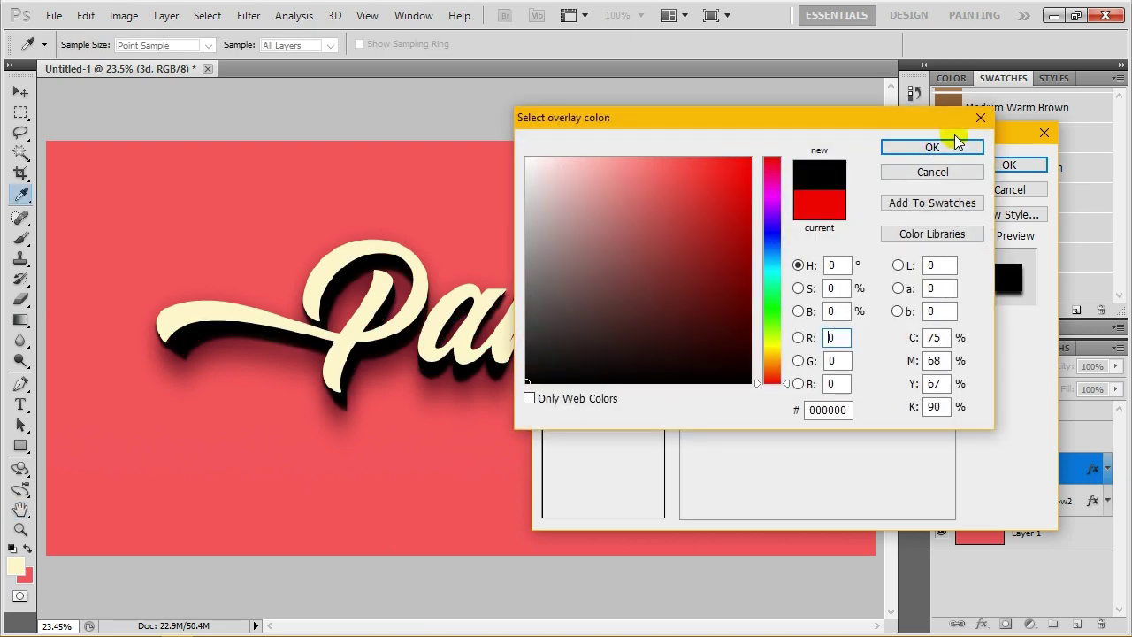
{"action": "left_click", "coordinate": [936, 147]}
Try Color Dodge and Overlay blends for the overlay at opacities between 18% and 34%.
{"action": "left_click", "coordinate": [827, 197]}
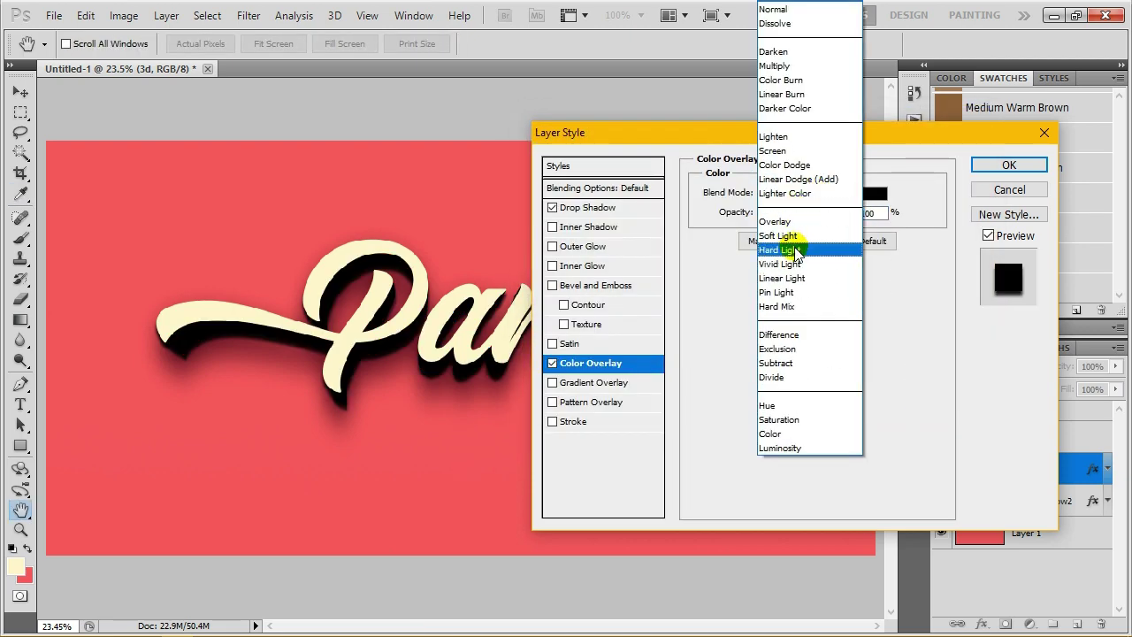
{"action": "left_click", "coordinate": [801, 166]}
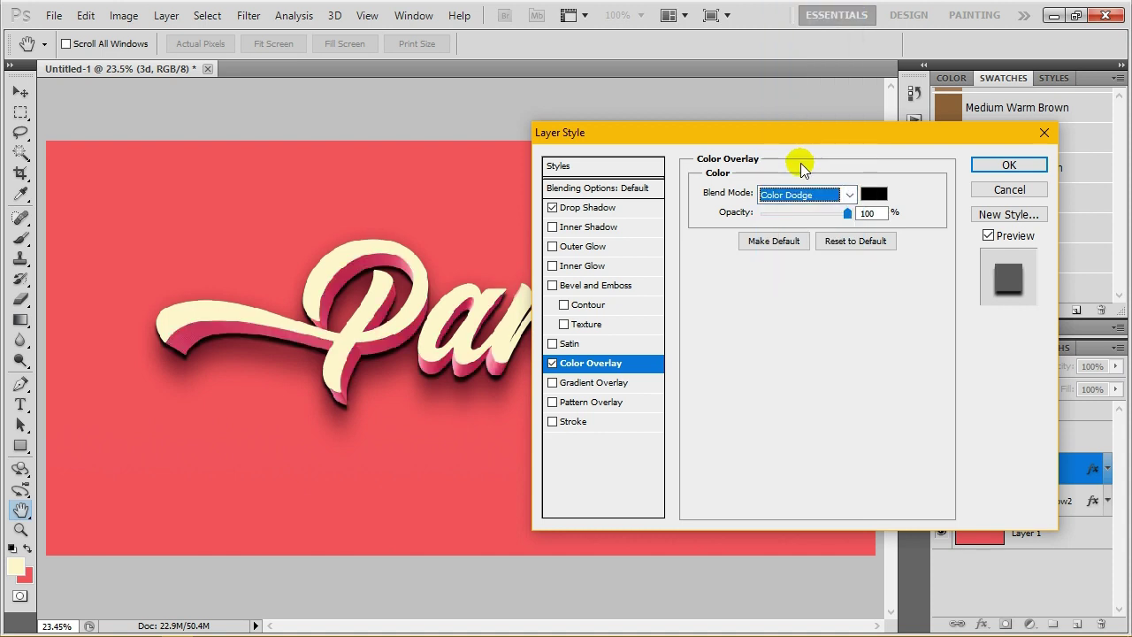
{"action": "left_click", "coordinate": [836, 196]}
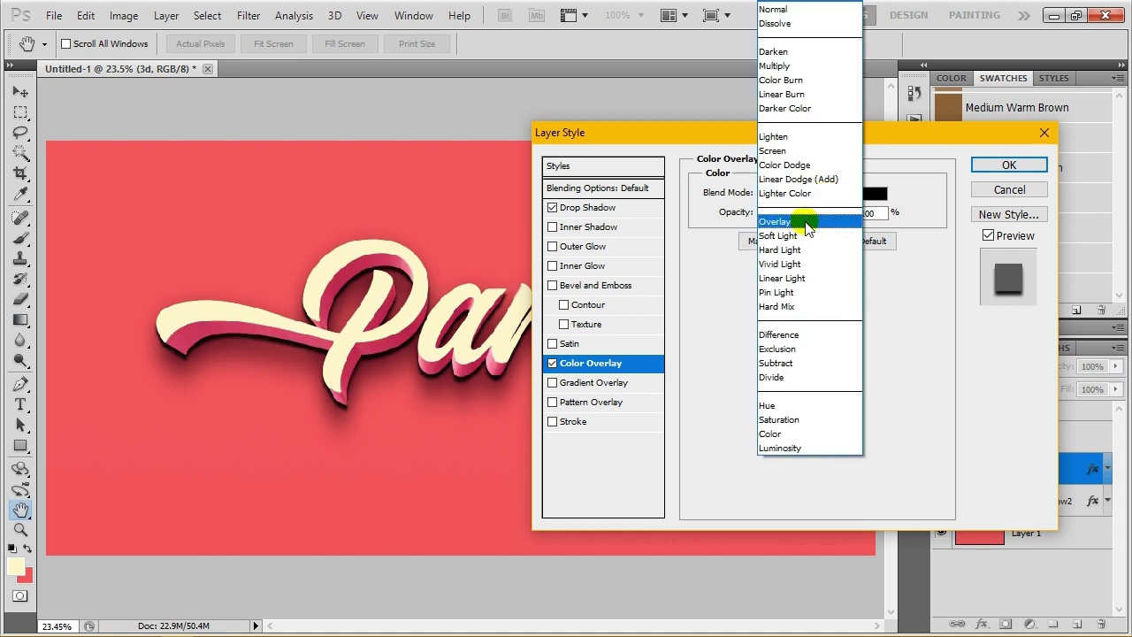
{"action": "left_click", "coordinate": [838, 220]}
{"action": "mouse_move", "coordinate": [849, 217]}
{"action": "left_mouse_down"}
{"action": "mouse_move", "coordinate": [678, 210]}
{"action": "mouse_move", "coordinate": [783, 217]}
{"action": "left_mouse_up"}
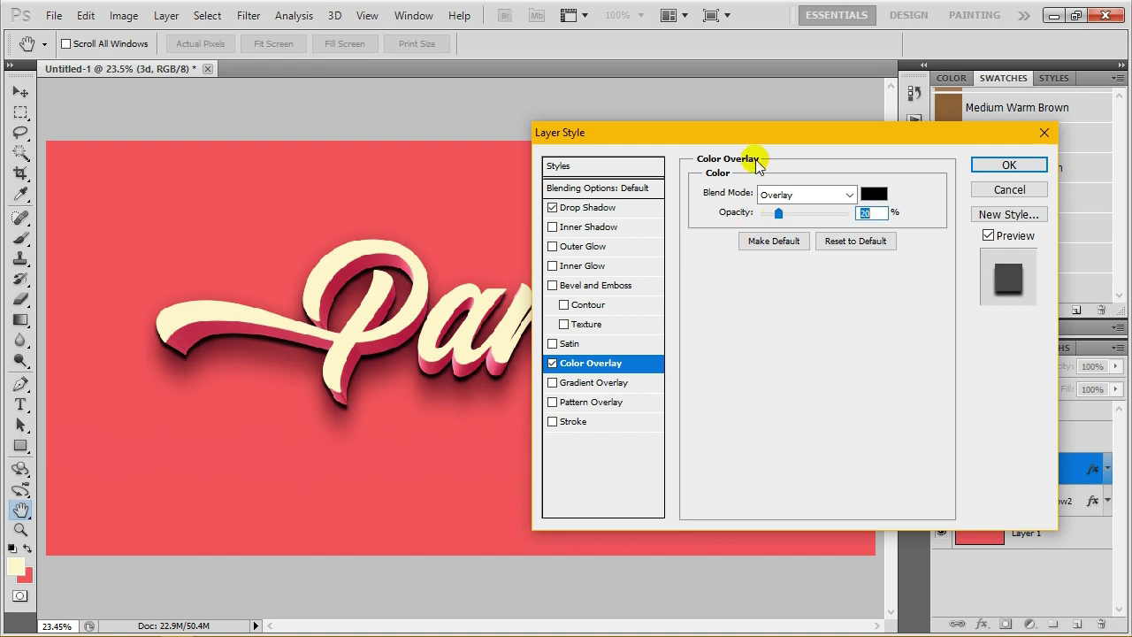
{"action": "mouse_move", "coordinate": [735, 133]}
{"action": "left_mouse_down"}
{"action": "mouse_move", "coordinate": [989, 101]}
{"action": "mouse_move", "coordinate": [915, 80]}
{"action": "left_mouse_up"}
{"action": "left_click_drag", "start_coordinate": [970, 160], "coordinate": [988, 162]}
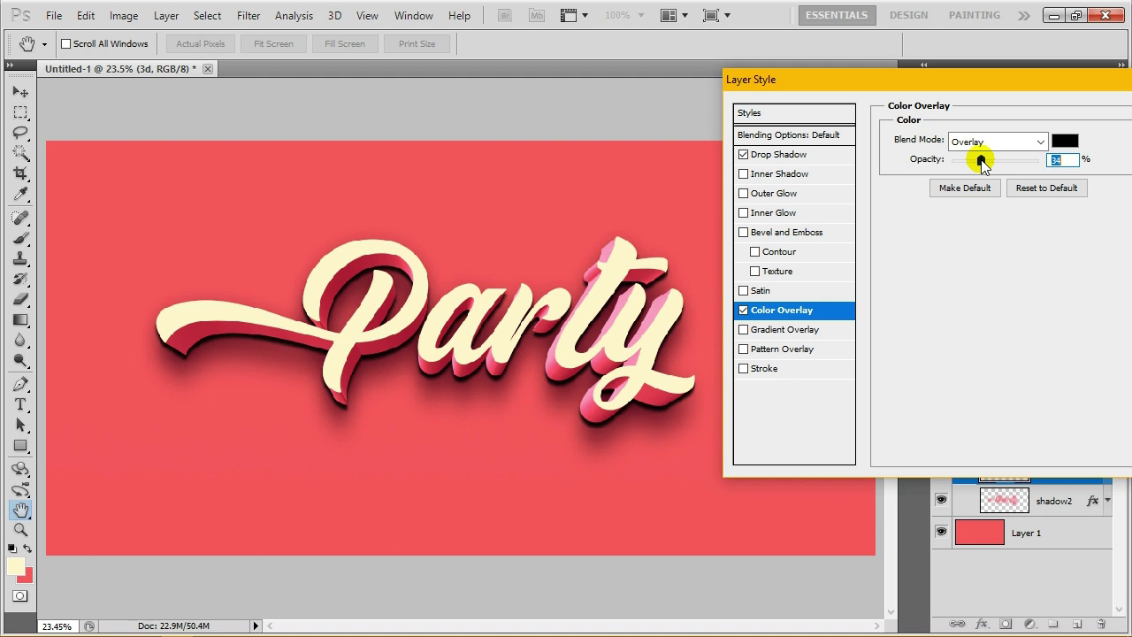
Try Multiply, Linear Dodge (Add) and Color Dodge as the overlay blend mode.
{"action": "left_click", "coordinate": [1041, 141]}
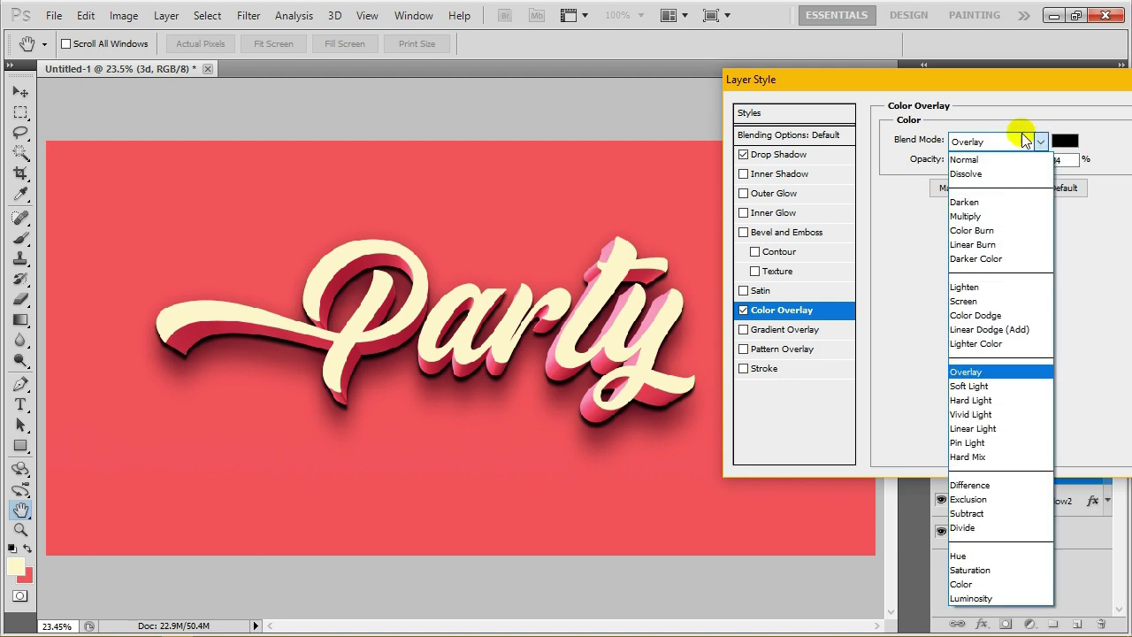
{"action": "left_click", "coordinate": [986, 215]}
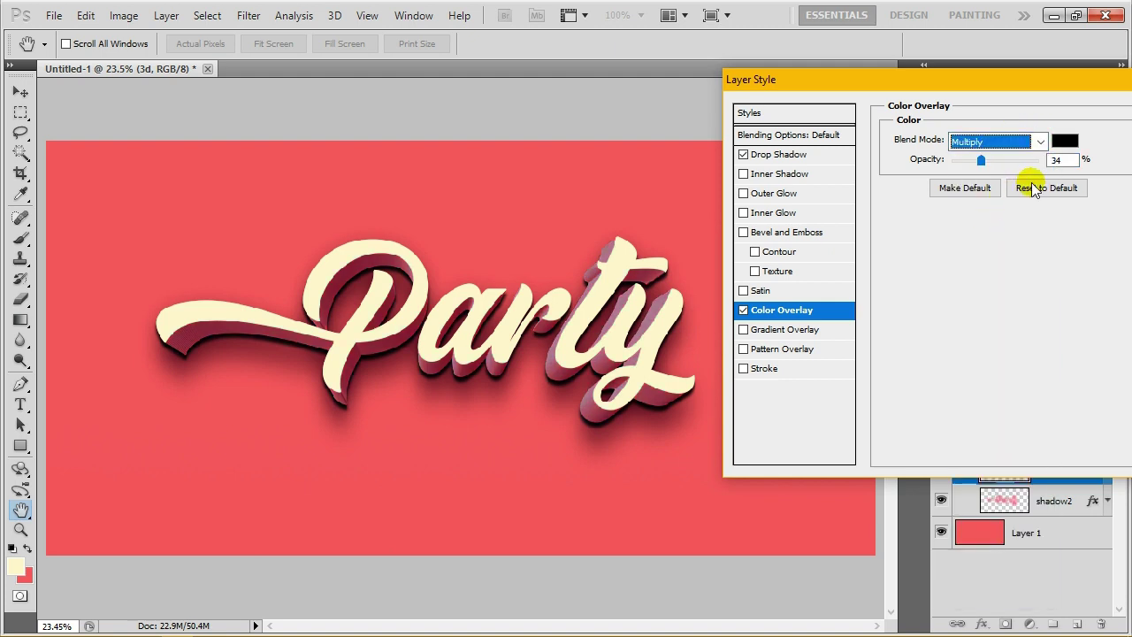
{"action": "left_click", "coordinate": [1041, 141]}
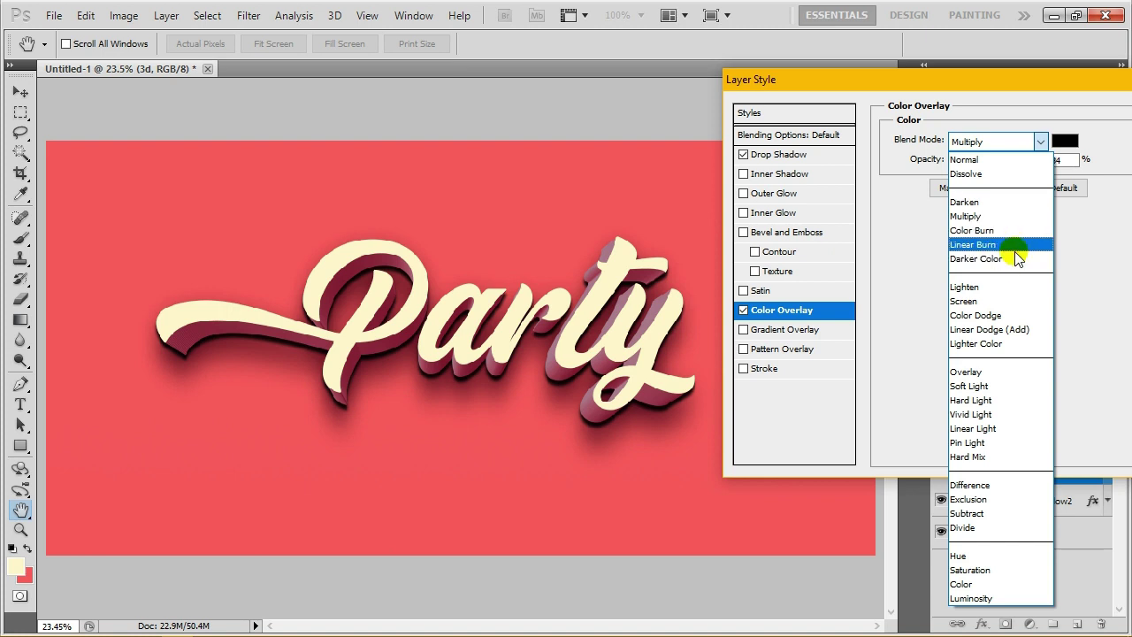
{"action": "left_click", "coordinate": [1009, 329]}
{"action": "left_click", "coordinate": [1040, 144]}
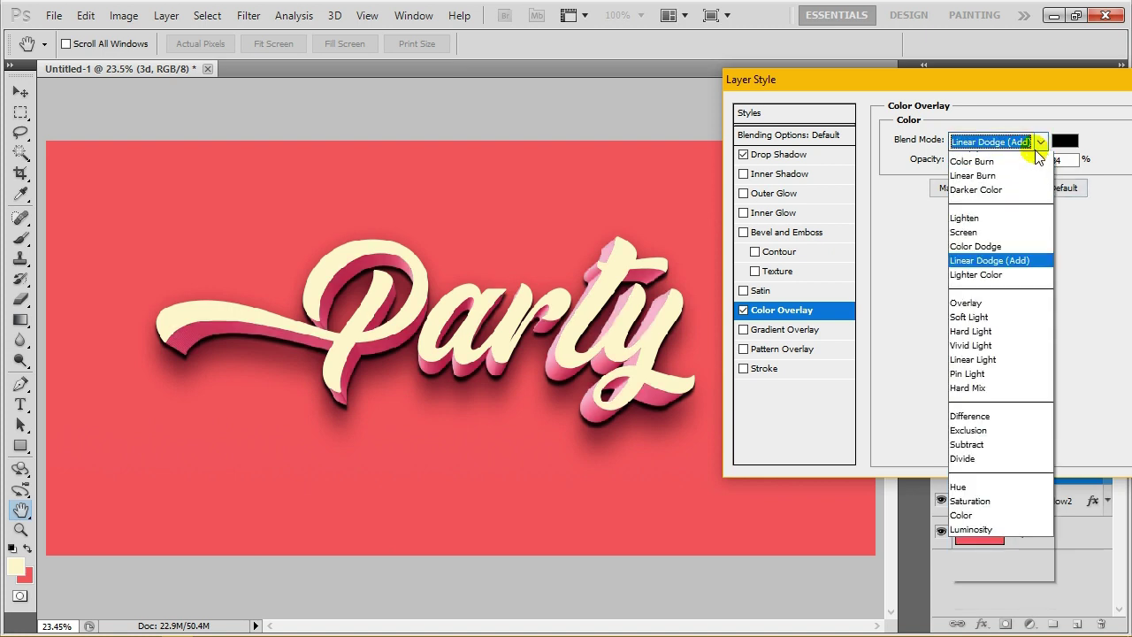
{"action": "left_click", "coordinate": [998, 316]}
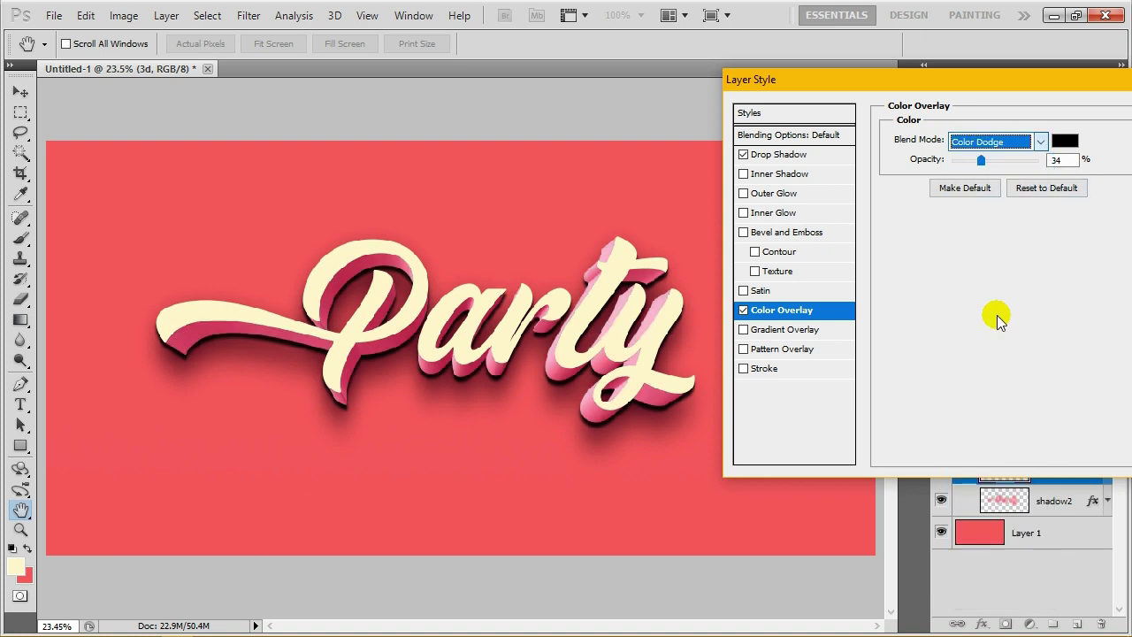
Settle on a Soft Light overlay at 71% opacity and apply it.
{"action": "left_click_drag", "start_coordinate": [995, 161], "coordinate": [1064, 168]}
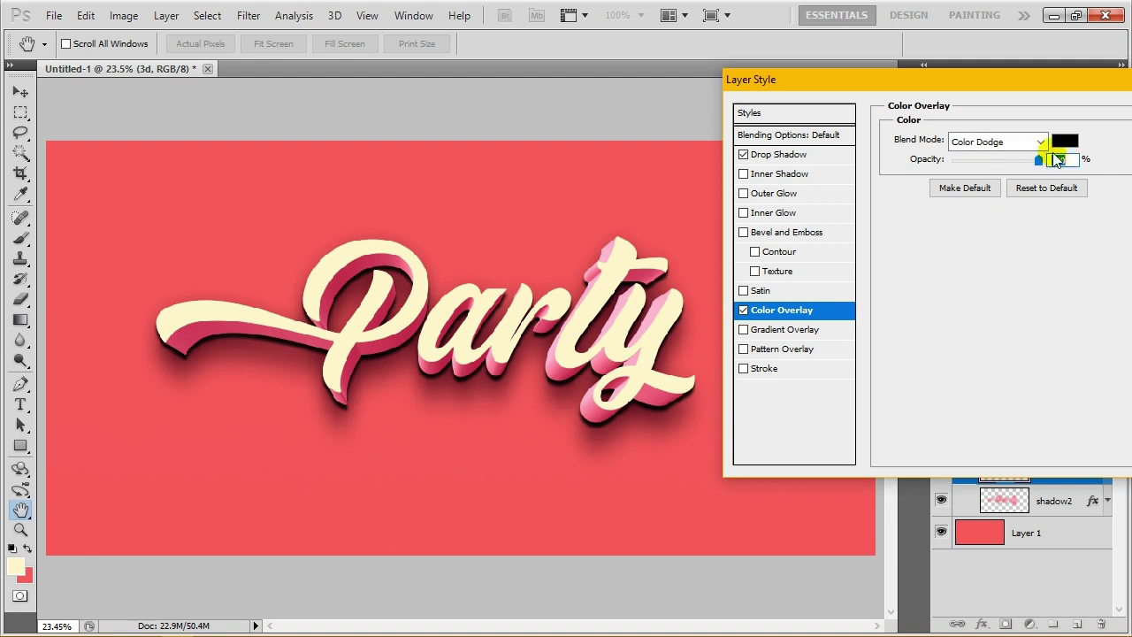
{"action": "left_click", "coordinate": [1039, 142]}
{"action": "left_click", "coordinate": [980, 387]}
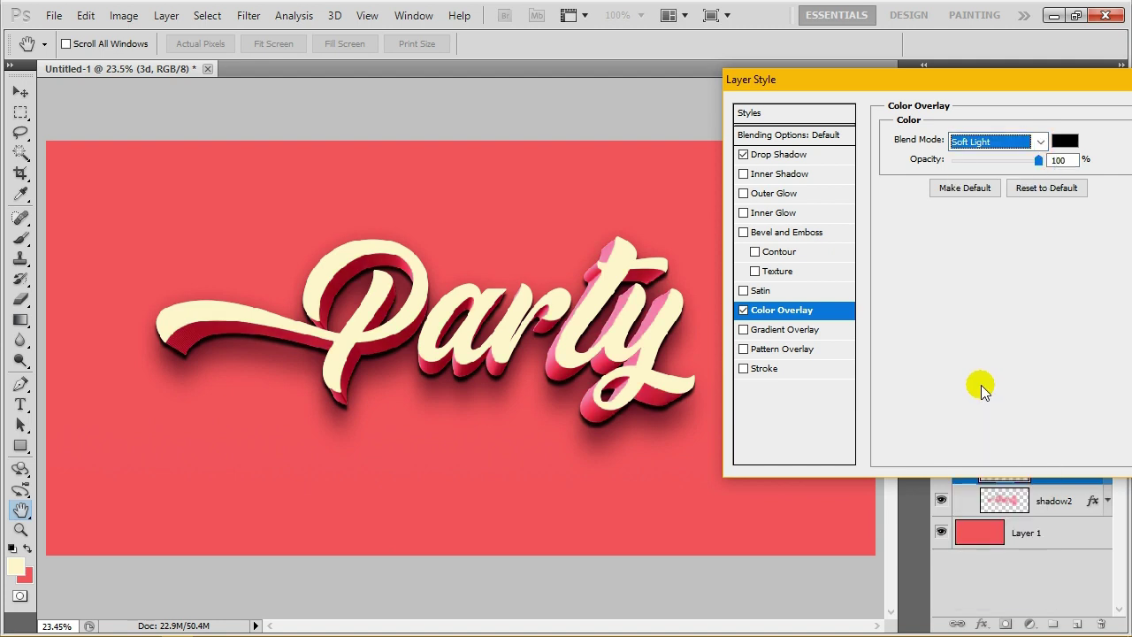
{"action": "mouse_move", "coordinate": [1039, 161]}
{"action": "left_mouse_down"}
{"action": "mouse_move", "coordinate": [1007, 175]}
{"action": "mouse_move", "coordinate": [1018, 177]}
{"action": "left_mouse_up"}
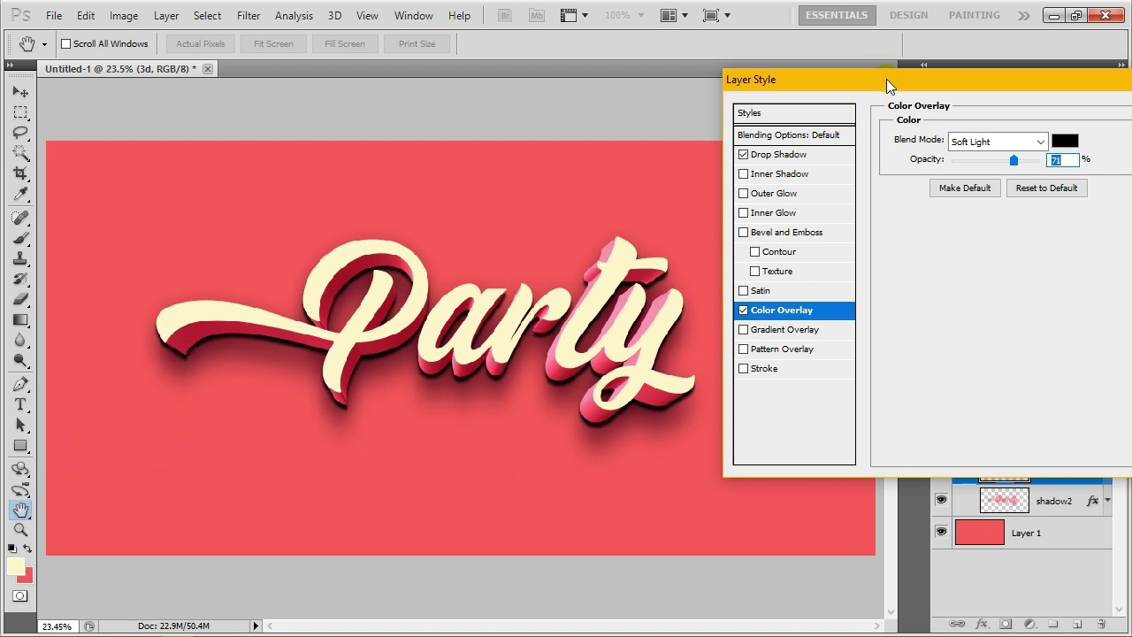
{"action": "left_click_drag", "start_coordinate": [886, 80], "coordinate": [561, 89]}
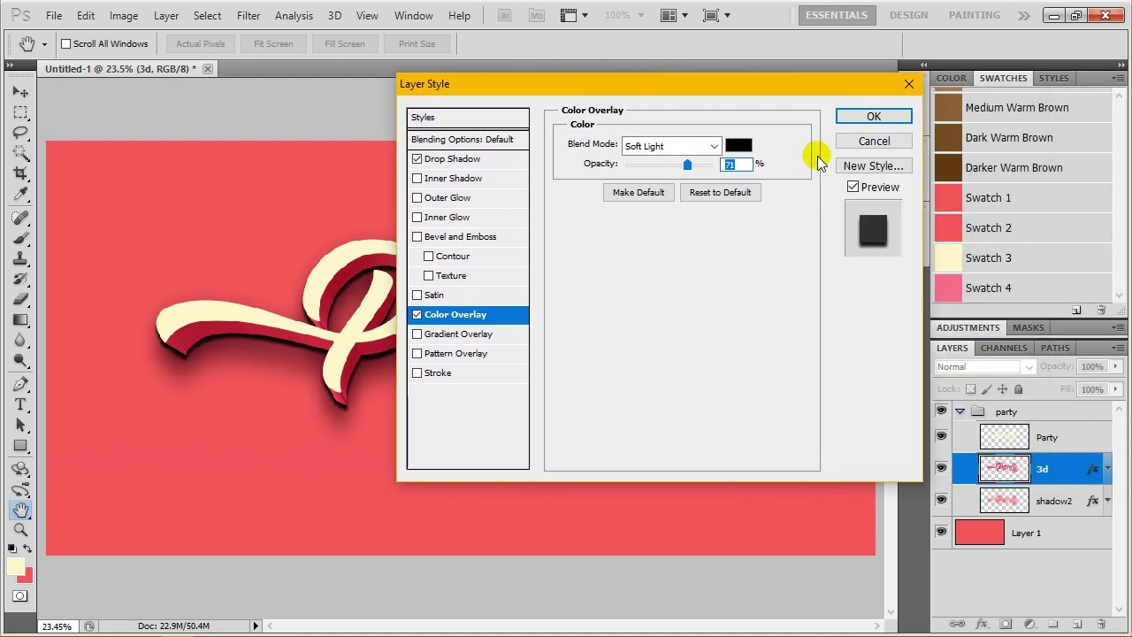
{"action": "left_click", "coordinate": [872, 116]}
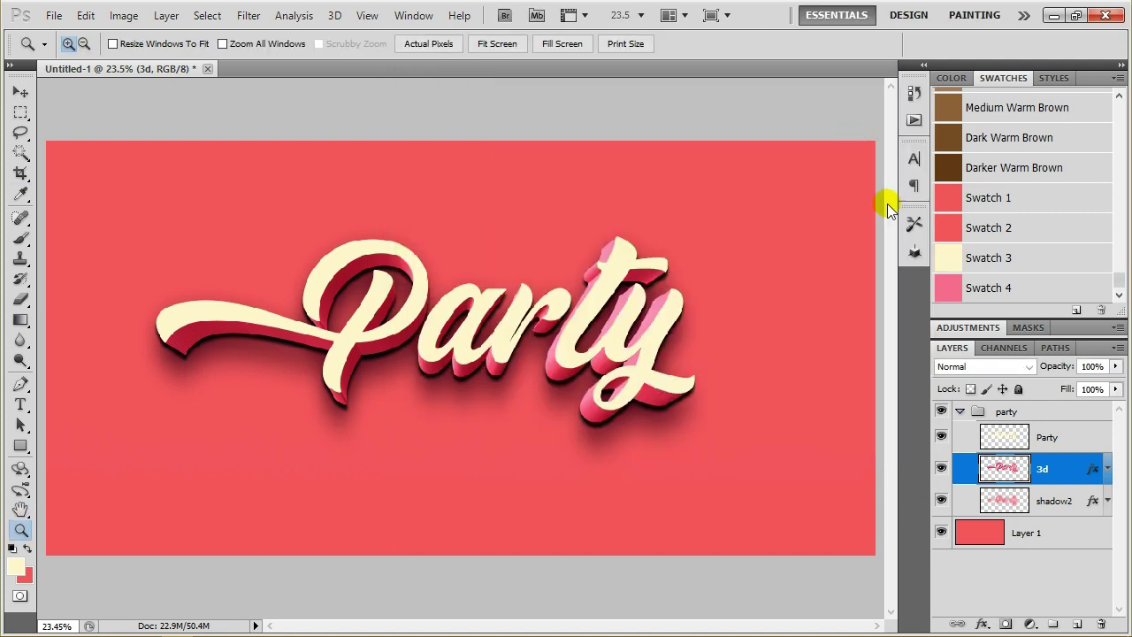
Collapse the party group and view the Pa letters at 100% with panels hidden.
{"action": "left_click", "coordinate": [963, 411]}
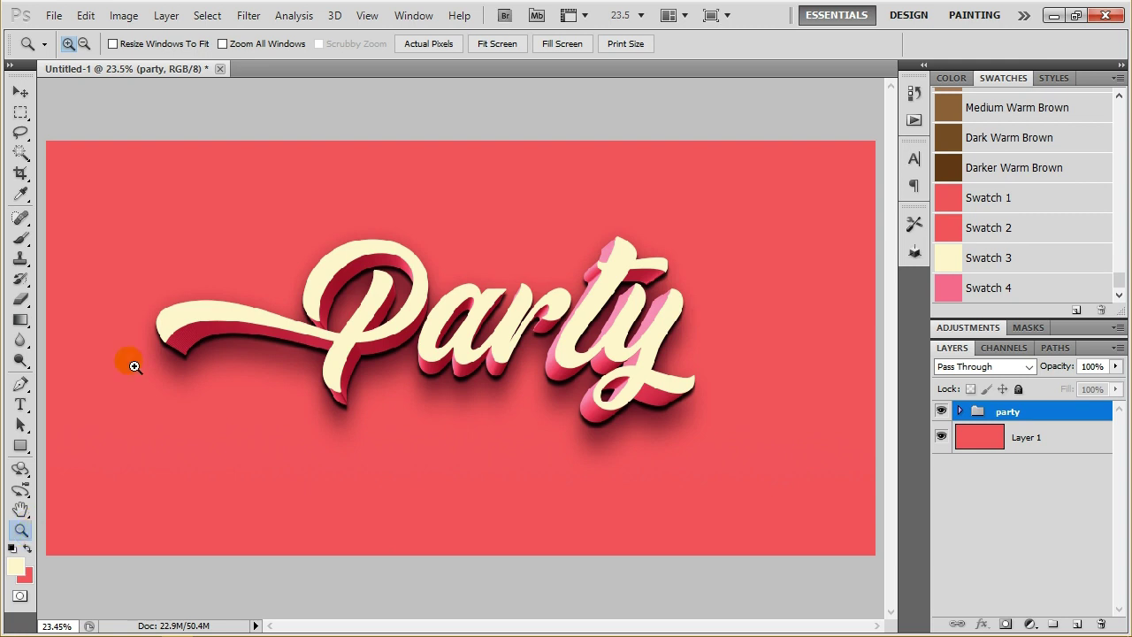
{"action": "left_click", "coordinate": [407, 44]}
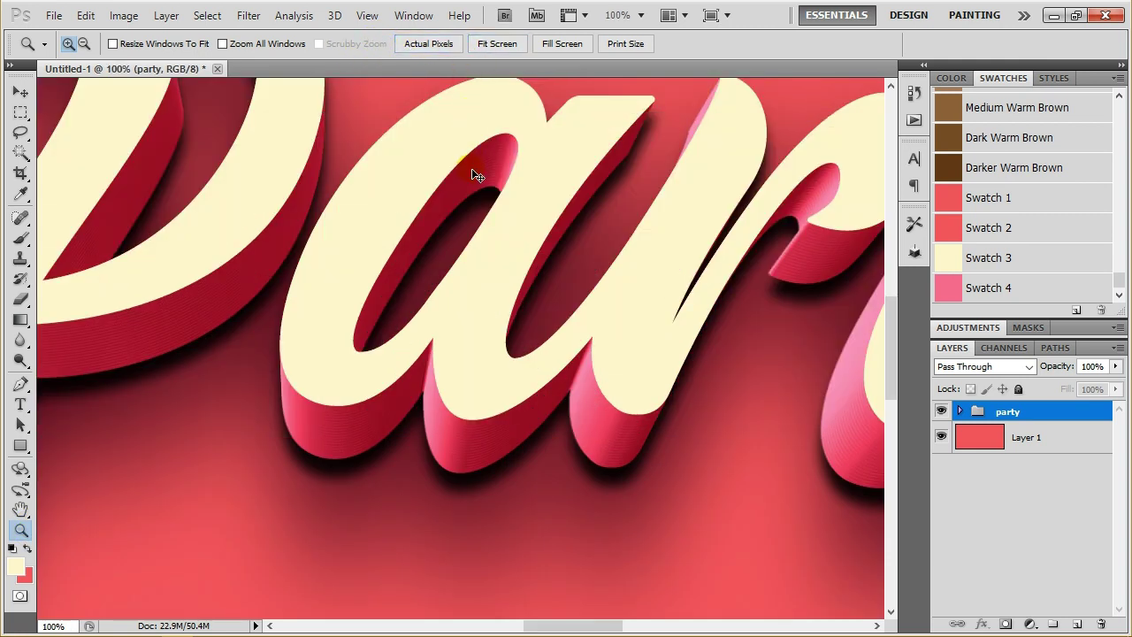
{"action": "left_click_drag", "start_coordinate": [475, 175], "coordinate": [482, 160]}
{"action": "key", "text": "Tab"}
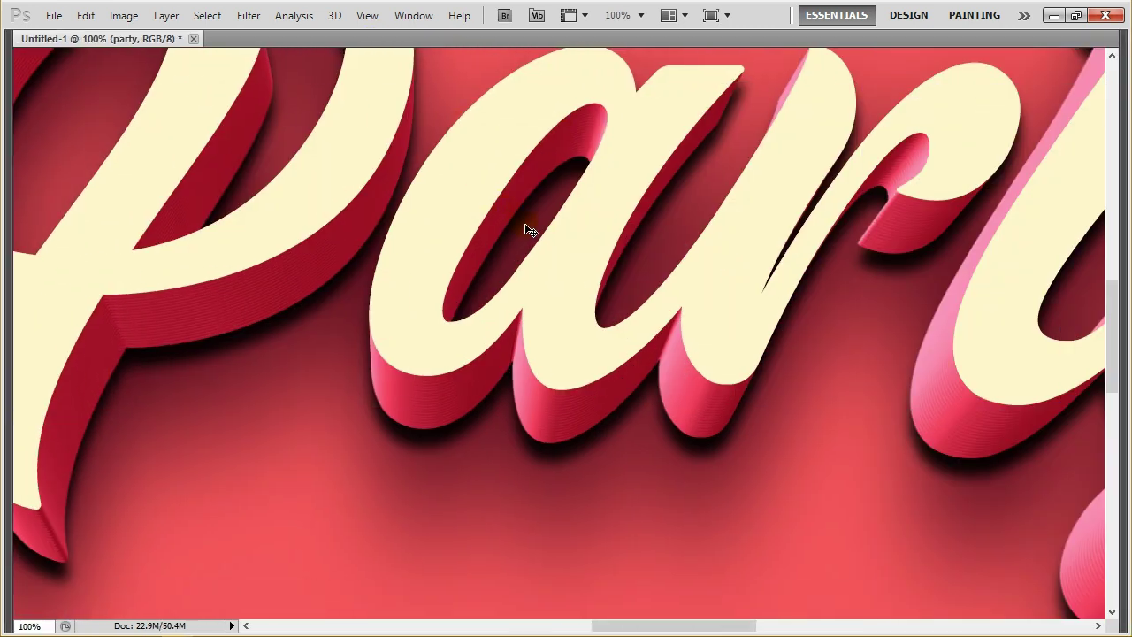